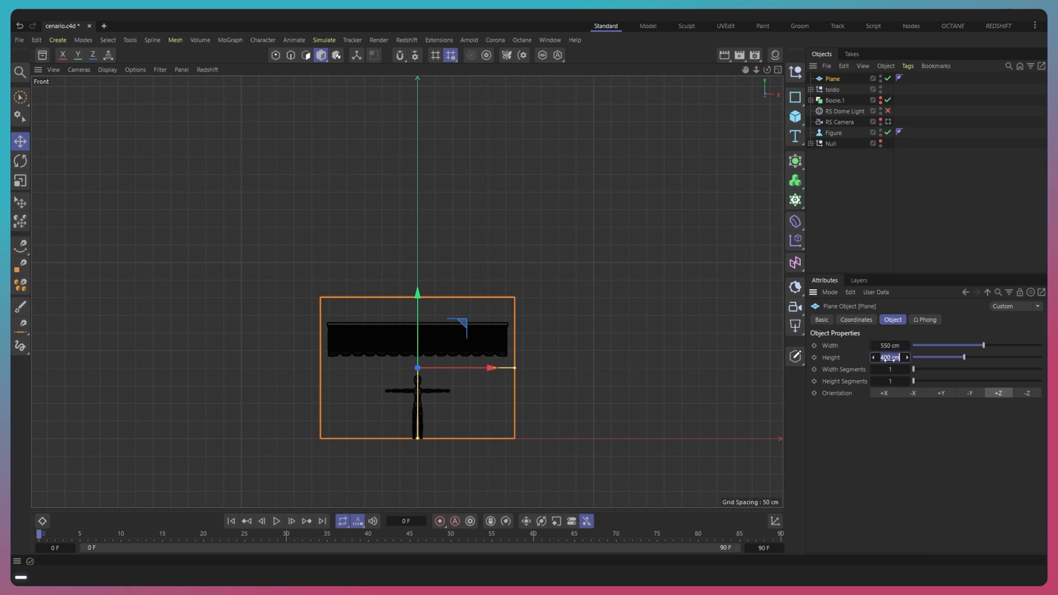
Step: Set the wall plane's height to 600 cm and its Y position to 300 cm so it stands on the ground
{"action": "type", "text": "600"}
{"action": "key", "text": "Return"}
{"action": "mouse_move", "coordinate": [418, 296]}
{"action": "left_mouse_down"}
{"action": "mouse_move", "coordinate": [418, 261]}
{"action": "mouse_move", "coordinate": [418, 278]}
{"action": "left_mouse_up"}
{"action": "scroll", "coordinate": [417, 434], "scroll_direction": "up", "scroll_amount": 10}
{"action": "scroll", "coordinate": [388, 361], "scroll_direction": "down", "scroll_amount": 5}
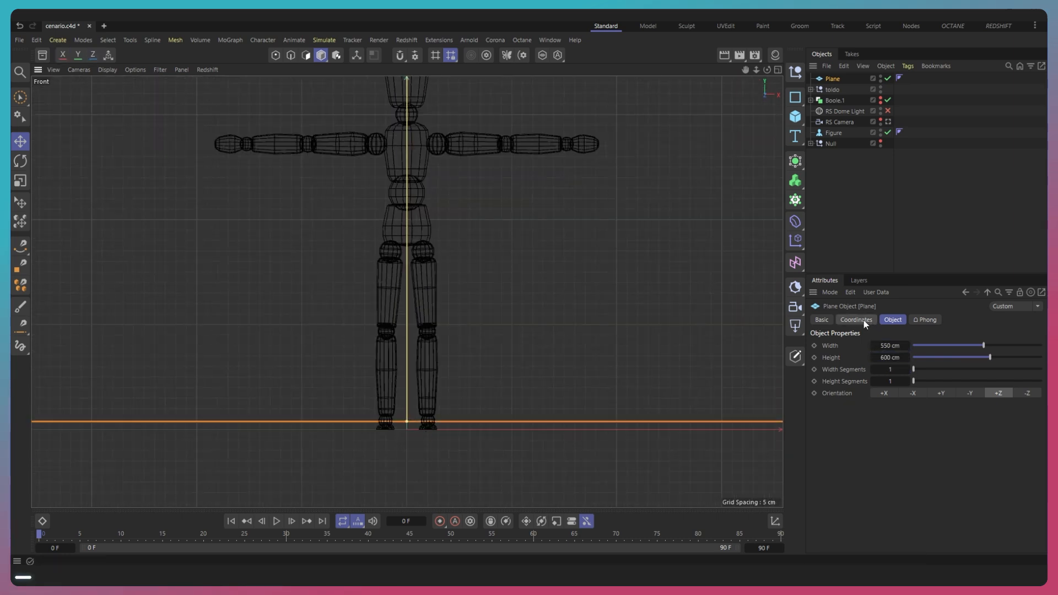
{"action": "left_click", "coordinate": [864, 320]}
{"action": "left_click_drag", "start_coordinate": [878, 372], "coordinate": [877, 381]}
{"action": "double_click", "coordinate": [861, 373]}
{"action": "type", "text": "000"}
{"action": "key", "text": "Return"}
{"action": "scroll", "coordinate": [441, 404], "scroll_direction": "down", "scroll_amount": 6}
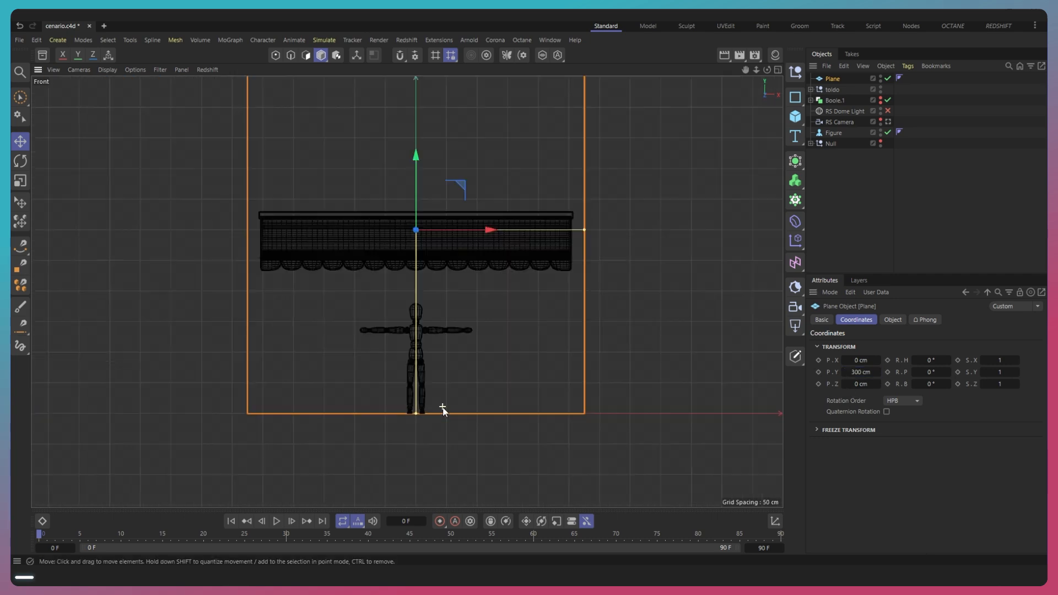
Step: Make the wall plane editable and add a horizontal loop cut across it at 50%
{"action": "key", "text": "c"}
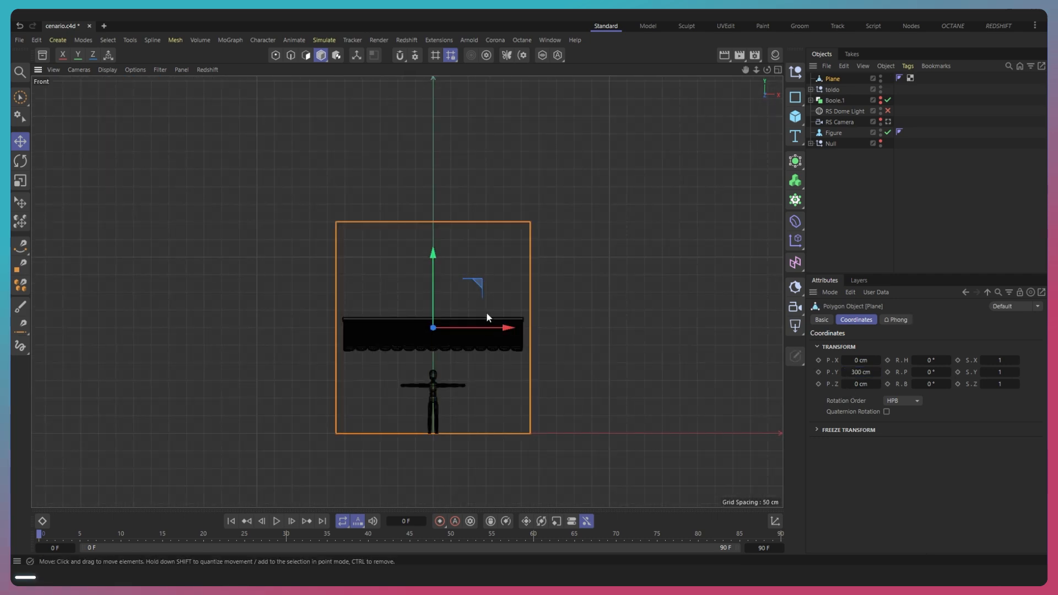
{"action": "key", "text": "k"}
{"action": "key", "text": "l"}
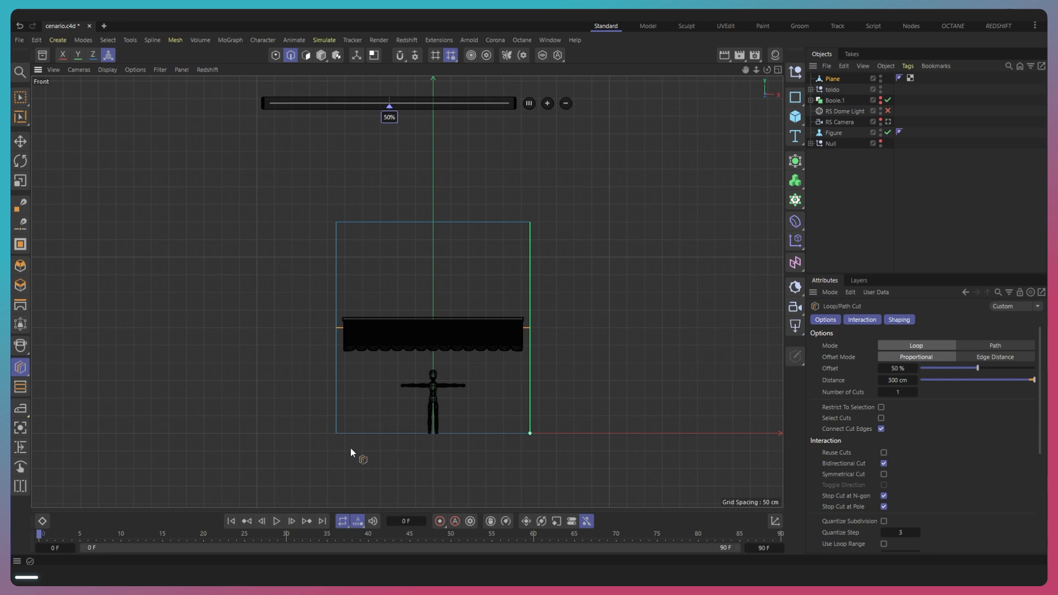
{"action": "left_click", "coordinate": [356, 435]}
Step: Add a cube as a door guide on the wall's lower left and duplicate it to the lower right
{"action": "left_click", "coordinate": [795, 116]}
{"action": "left_click", "coordinate": [892, 319]}
{"action": "key", "text": "e"}
{"action": "left_click_drag", "start_coordinate": [481, 386], "coordinate": [431, 351]}
{"action": "left_click_drag", "start_coordinate": [459, 399], "coordinate": [558, 398], "text": "ctrl"}
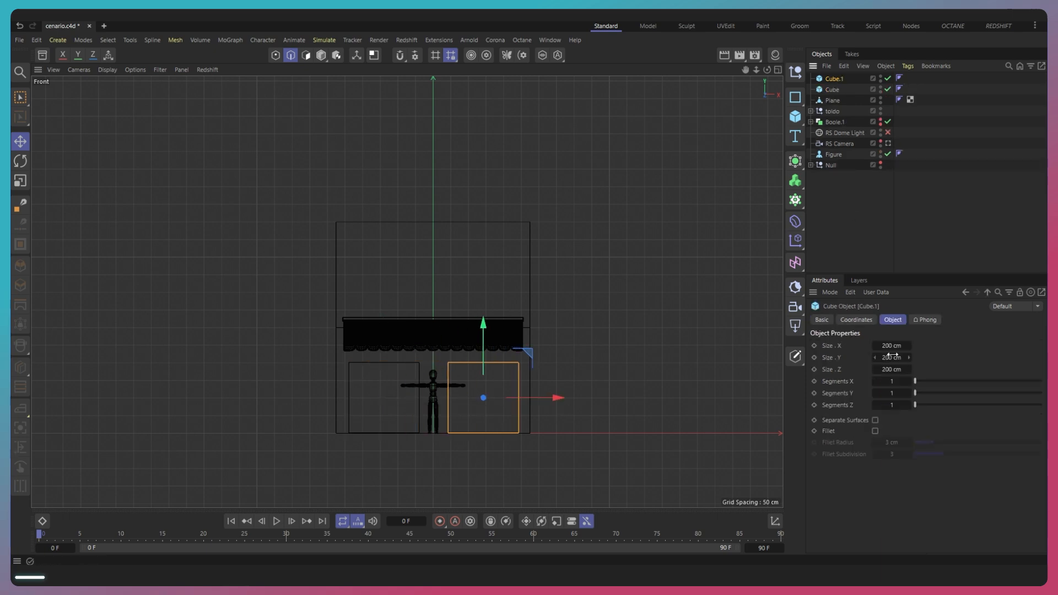
Step: Set the X and Y sizes of the duplicated cube on the wall's right side to 150 cm
{"action": "type", "text": "100"}
{"action": "key", "text": "Return"}
{"action": "type", "text": "150"}
{"action": "key", "text": "Return"}
{"action": "left_click_drag", "start_coordinate": [906, 346], "coordinate": [883, 357]}
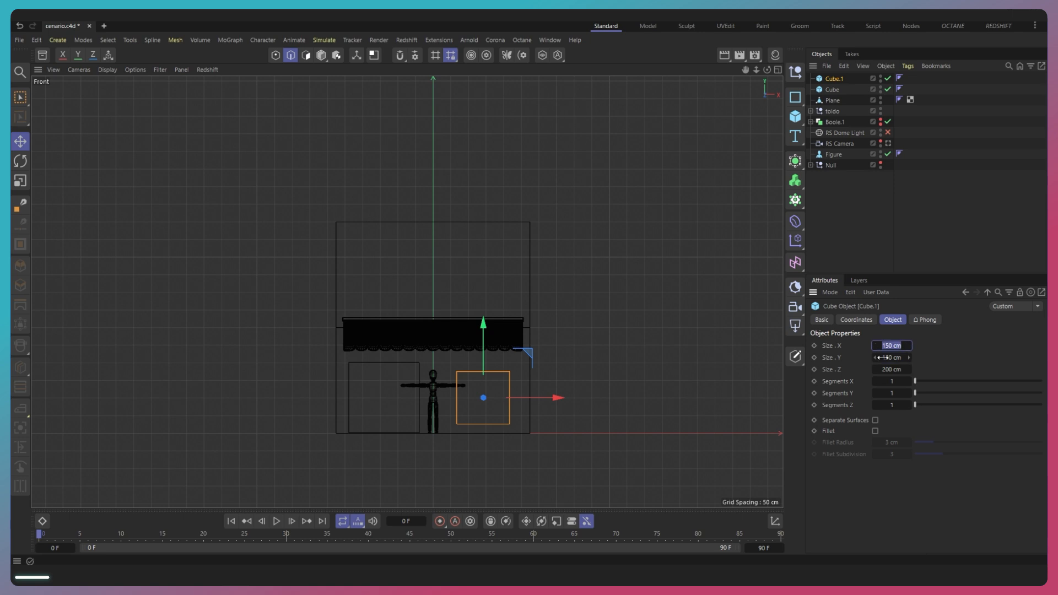
Step: Try to set the left cube's Y size to 180 cm
{"action": "scroll", "coordinate": [540, 406], "scroll_direction": "up", "scroll_amount": 6}
{"action": "left_click", "coordinate": [526, 274]}
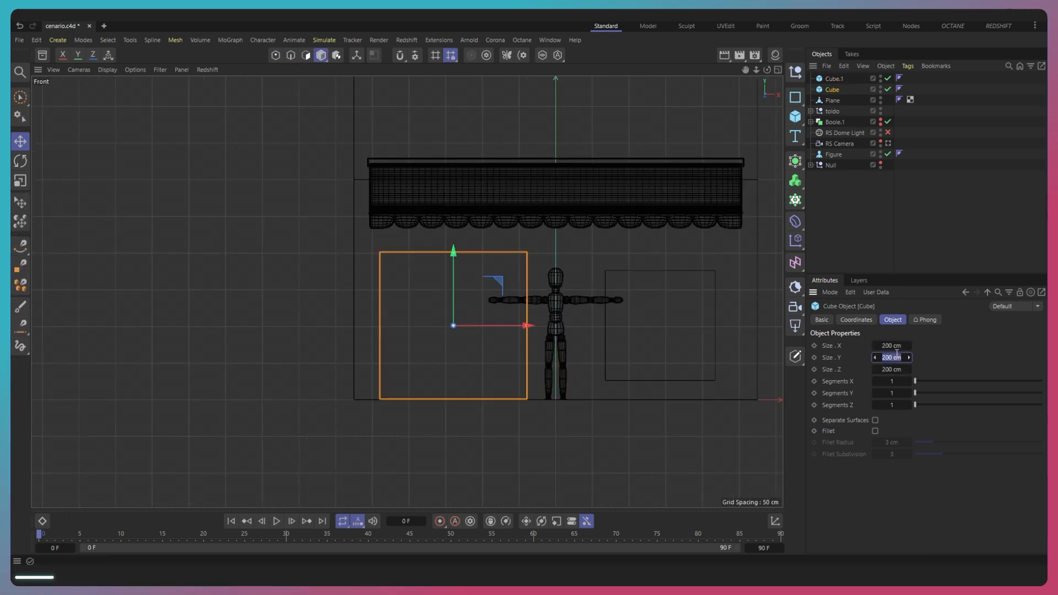
{"action": "left_click", "coordinate": [619, 275]}
{"action": "type", "text": "180"}
{"action": "key", "text": "Return"}
{"action": "key", "text": "ctrl+z"}
Step: Set the right cube's X size to 180 cm and raise it until its top lines up with the left cube
{"action": "double_click", "coordinate": [887, 345]}
{"action": "type", "text": "180"}
{"action": "key", "text": "Return"}
{"action": "left_click_drag", "start_coordinate": [660, 248], "coordinate": [660, 231]}
Step: Duplicate the right cube onto the upper wall above the awning and set its X size to 80 cm
{"action": "scroll", "coordinate": [309, 372], "scroll_direction": "down", "scroll_amount": 3}
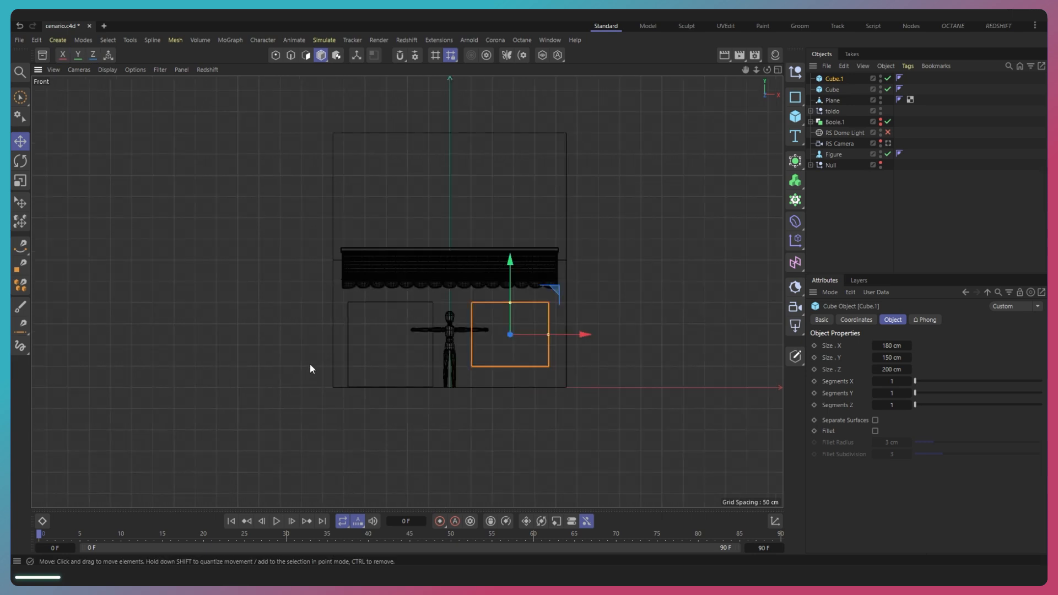
{"action": "scroll", "coordinate": [392, 201], "scroll_direction": "up", "scroll_amount": 2}
{"action": "scroll", "coordinate": [445, 238], "scroll_direction": "down", "scroll_amount": 1}
{"action": "left_click_drag", "start_coordinate": [589, 334], "coordinate": [470, 157]}
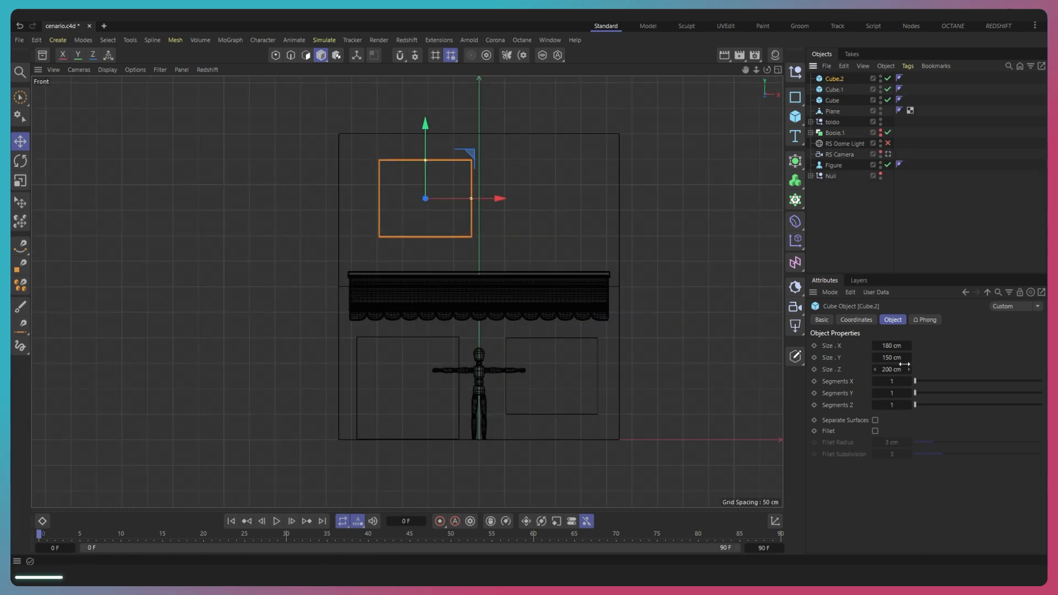
{"action": "type", "text": "60"}
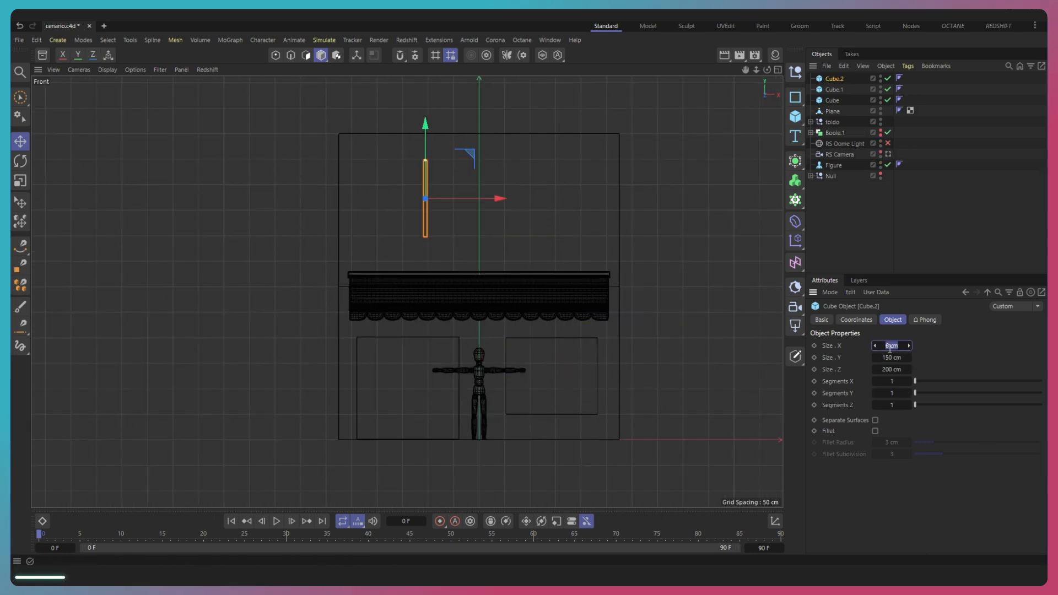
{"action": "key", "text": "Return"}
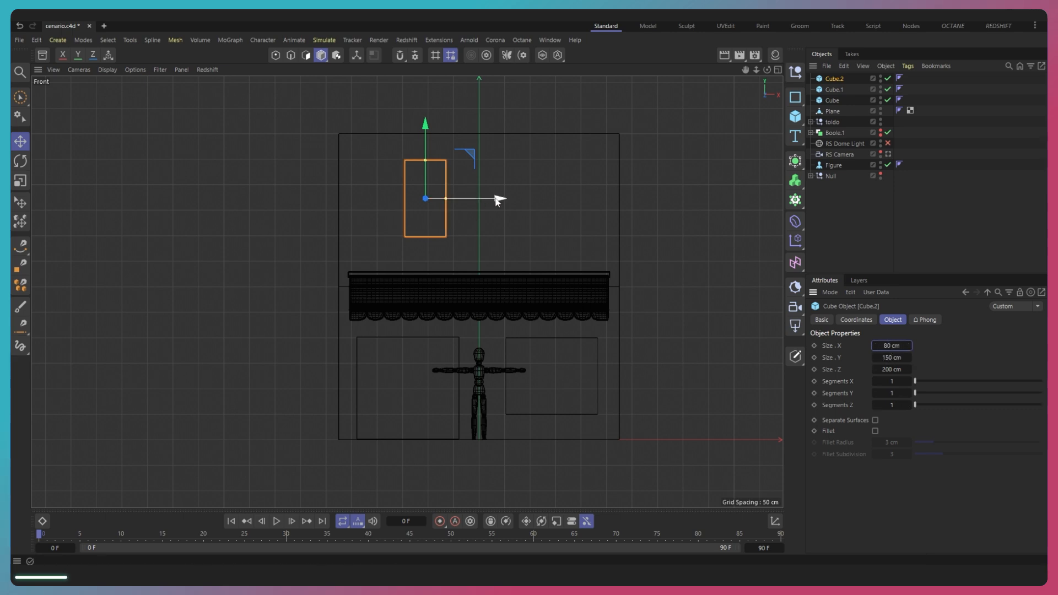
Step: Put the upper cube in a Cloner, disable Reset Coordinates, and centre the cube horizontally on the wall
{"action": "left_click", "coordinate": [795, 161], "text": "alt"}
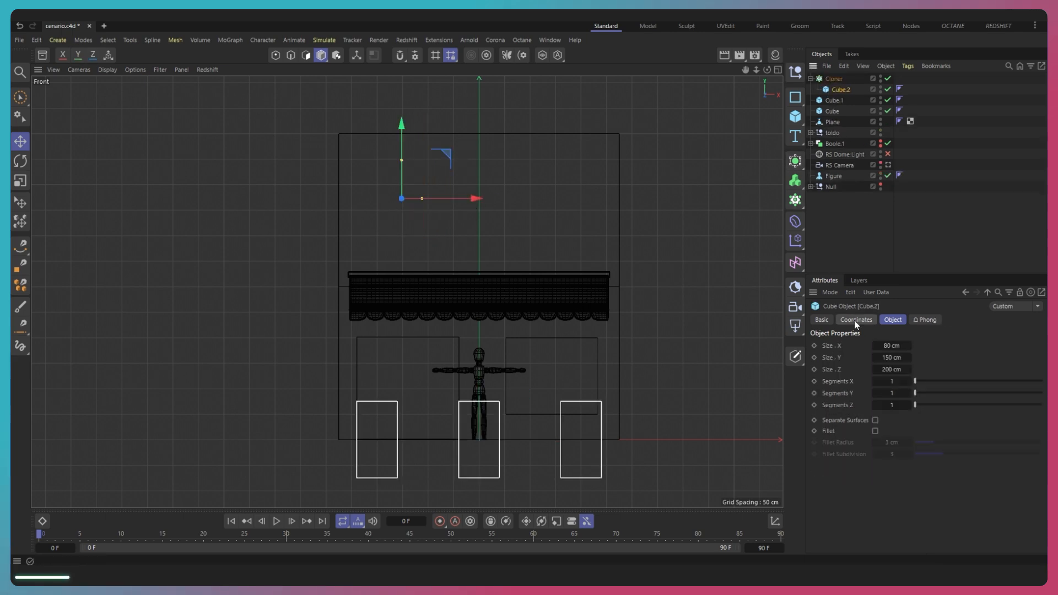
{"action": "left_click", "coordinate": [834, 78]}
{"action": "left_click", "coordinate": [876, 369]}
{"action": "left_click", "coordinate": [839, 90]}
{"action": "left_click_drag", "start_coordinate": [475, 199], "coordinate": [551, 197]}
Step: Set the Cloner's Z count to 1 and its X spacing to 159 cm for the three window guides
{"action": "left_click", "coordinate": [834, 78]}
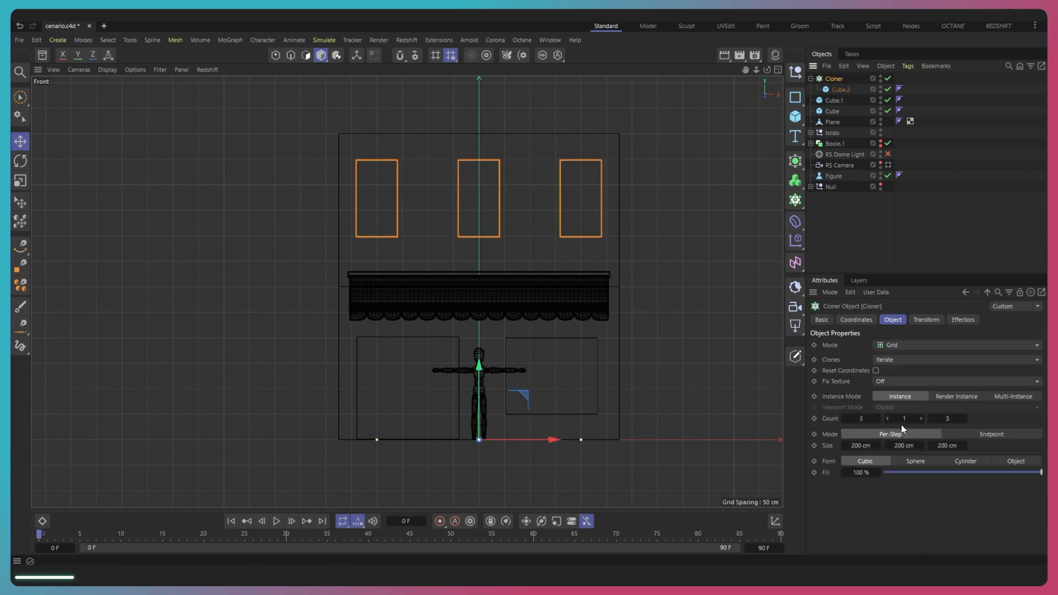
{"action": "left_click_drag", "start_coordinate": [877, 446], "coordinate": [882, 446]}
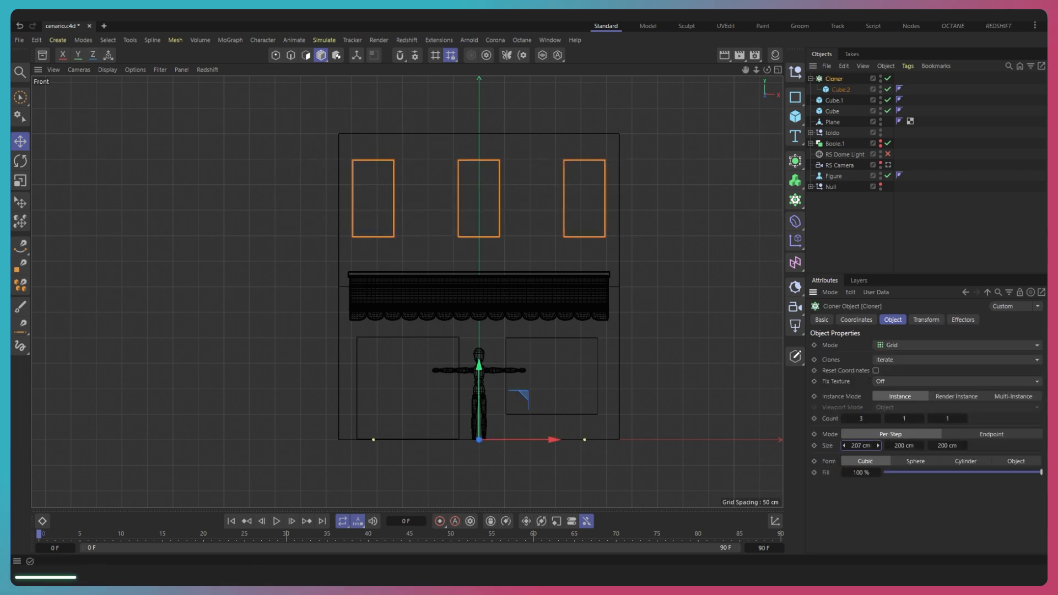
{"action": "left_click", "coordinate": [841, 89]}
{"action": "scroll", "coordinate": [491, 187], "scroll_direction": "up", "scroll_amount": 3}
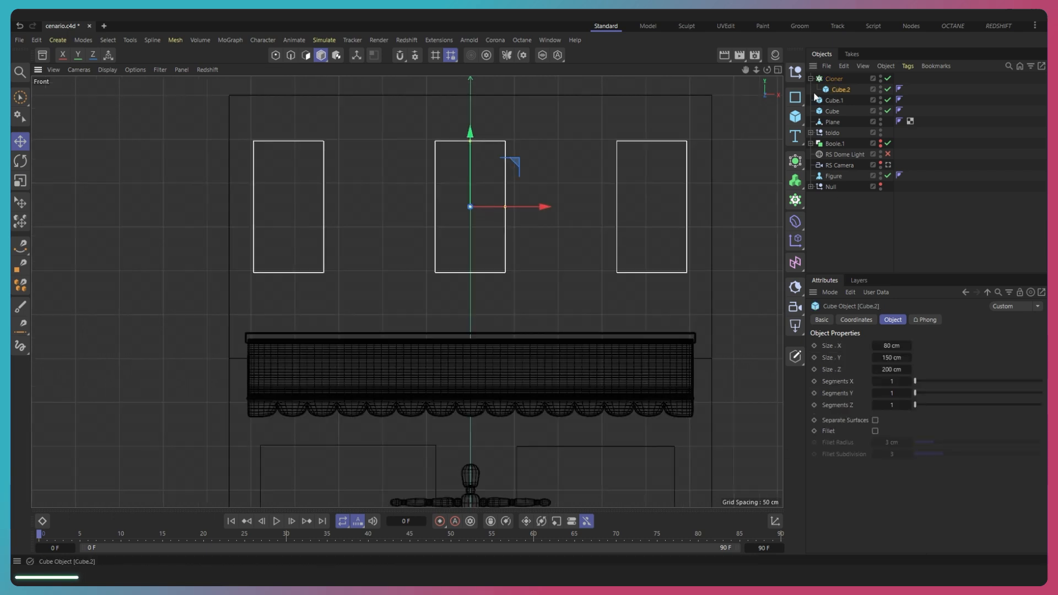
{"action": "left_click", "coordinate": [834, 79]}
{"action": "left_click_drag", "start_coordinate": [878, 446], "coordinate": [851, 446]}
{"action": "scroll", "coordinate": [587, 227], "scroll_direction": "down", "scroll_amount": 5}
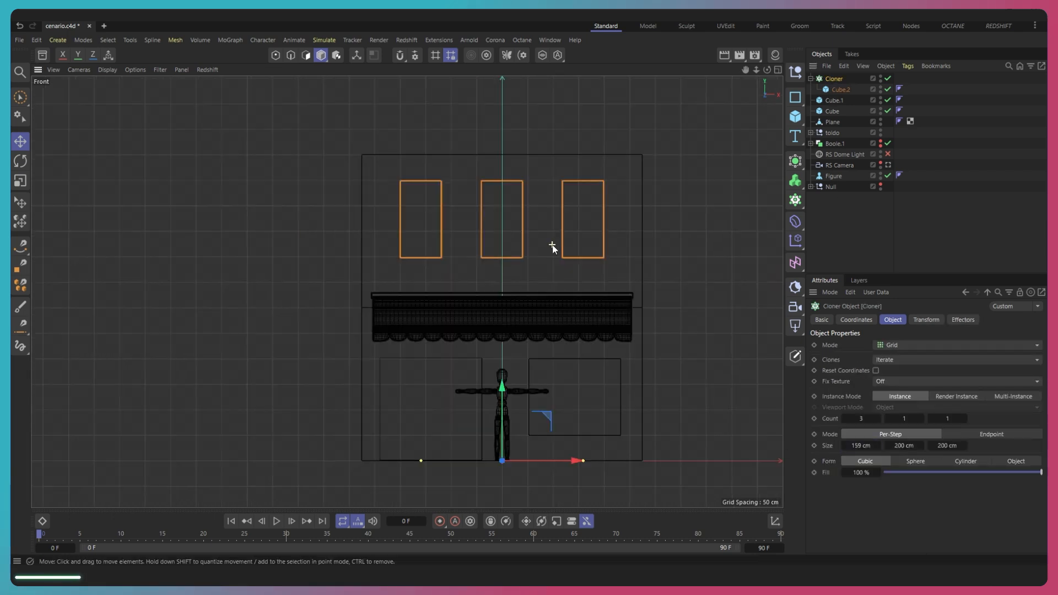
Step: Loop-cut the wall plane vertically along the door guide's left edge, and undo the extra cut at its right edge
{"action": "left_click", "coordinate": [832, 122]}
{"action": "key", "text": "k"}
{"action": "key", "text": "l"}
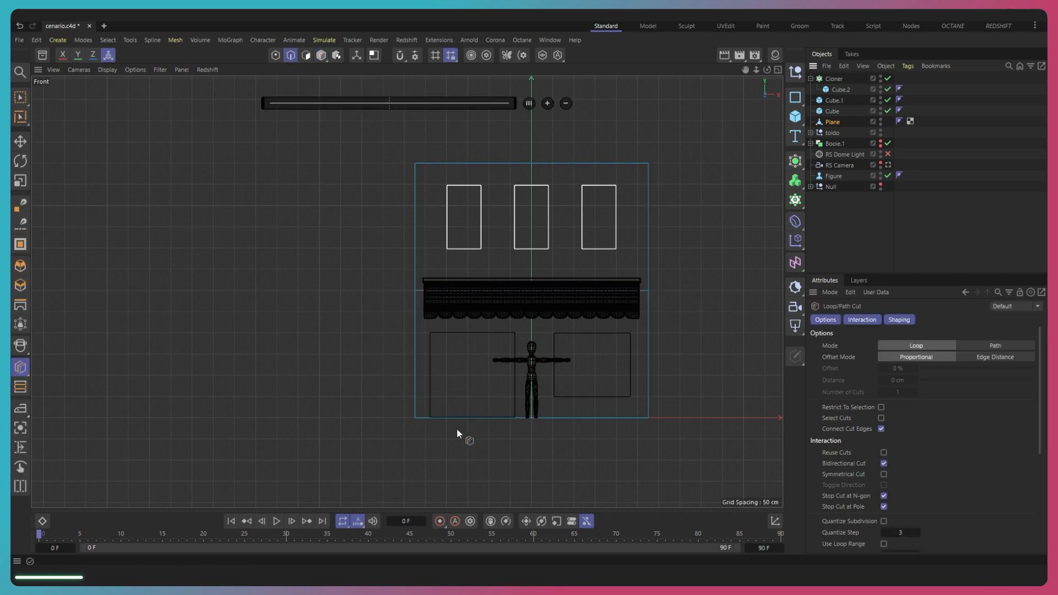
{"action": "left_click", "coordinate": [518, 417]}
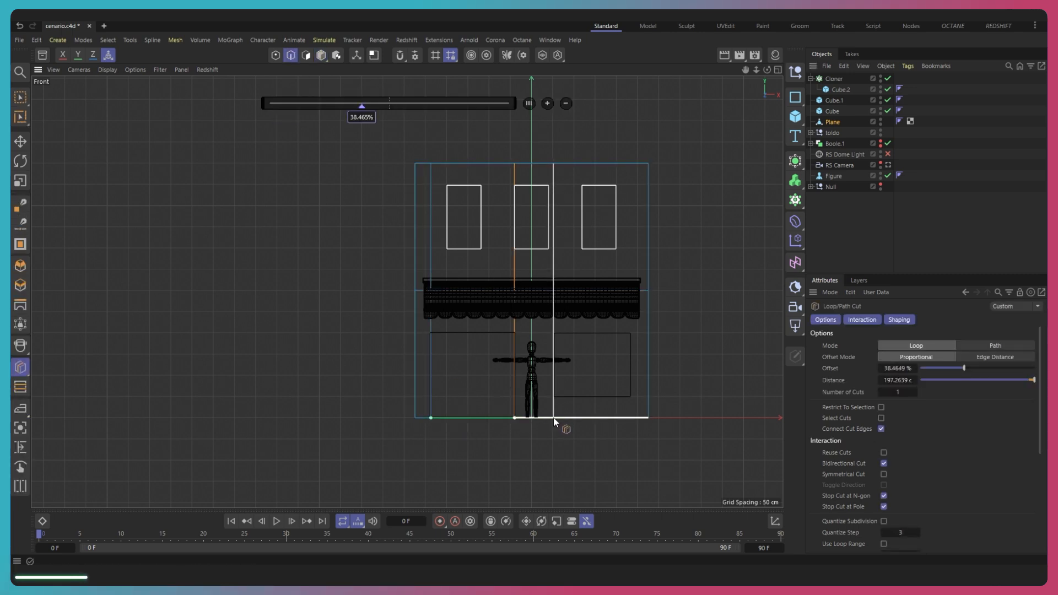
{"action": "key", "text": "ctrl+z"}
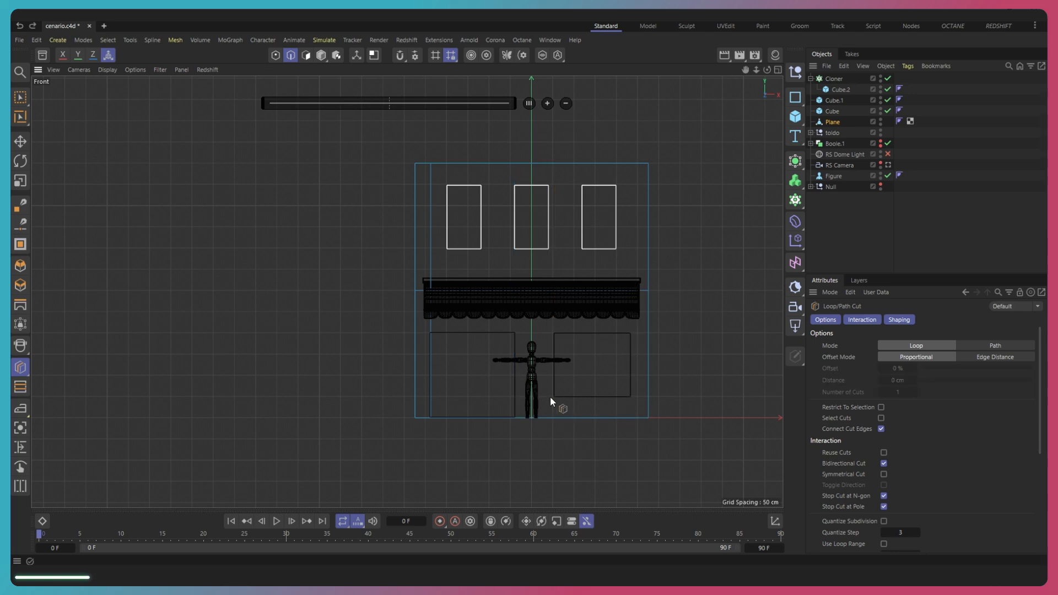
Step: Add vertical loop cuts along both sides of the middle and right window guides and the shop window guide's right edge
{"action": "left_click", "coordinate": [515, 164]}
{"action": "left_click", "coordinate": [549, 162]}
{"action": "left_click", "coordinate": [580, 166]}
{"action": "left_click", "coordinate": [616, 165]}
{"action": "scroll", "coordinate": [614, 309], "scroll_direction": "up", "scroll_amount": 2}
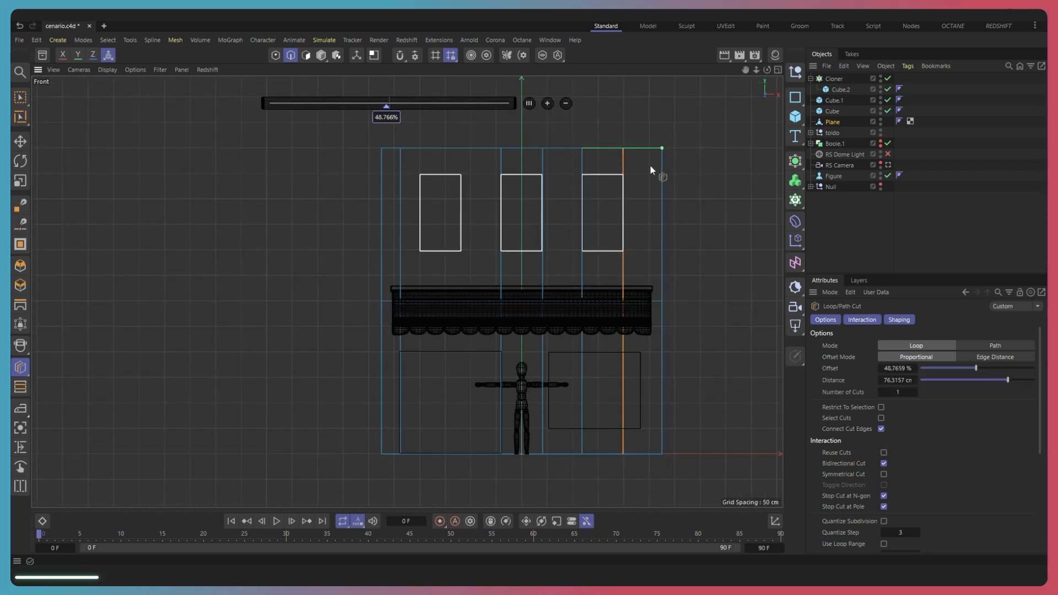
{"action": "left_click", "coordinate": [641, 150]}
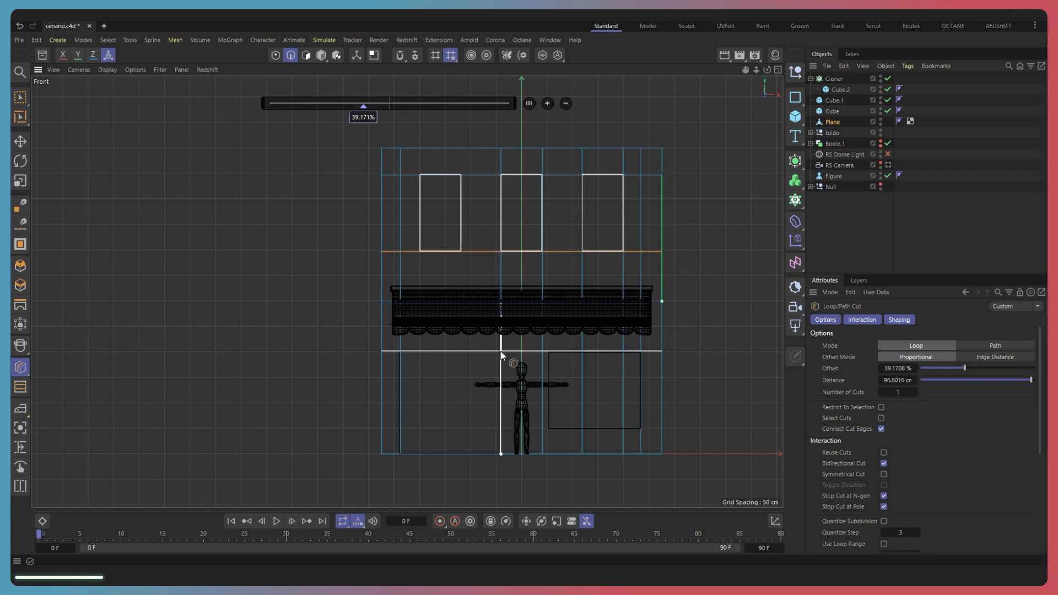
Step: Add horizontal loop cuts along the guides' top and bottom edges and vertical cuts along both sides of the left window guide
{"action": "left_click", "coordinate": [543, 431]}
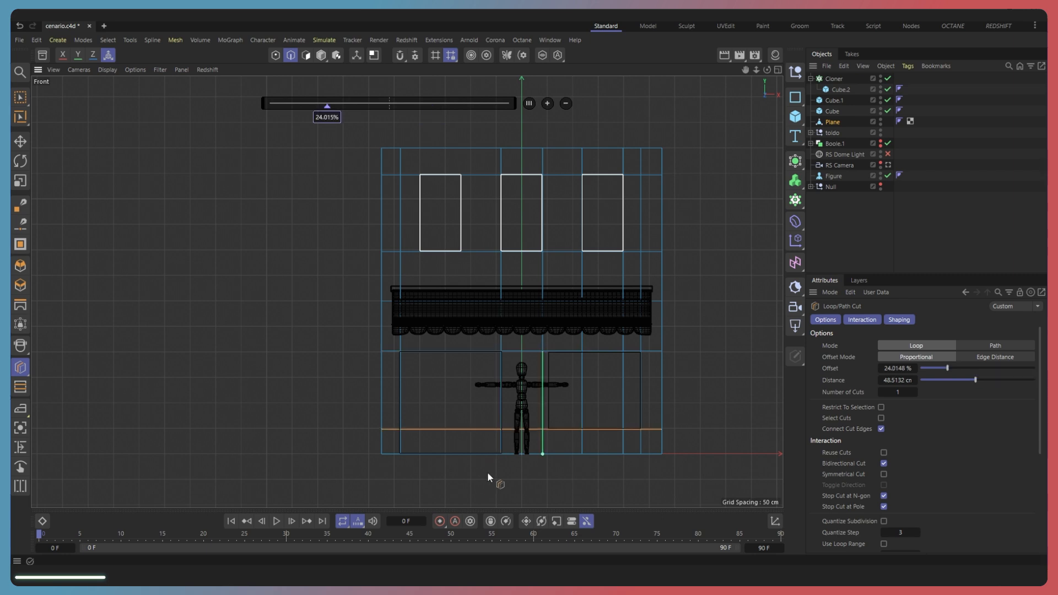
{"action": "middle_click_drag", "start_coordinate": [475, 478], "coordinate": [455, 407], "text": "alt"}
{"action": "scroll", "coordinate": [581, 489], "scroll_direction": "down", "scroll_amount": 2}
{"action": "scroll", "coordinate": [592, 488], "scroll_direction": "up", "scroll_amount": 2}
{"action": "middle_click_drag", "start_coordinate": [620, 266], "coordinate": [616, 399], "text": "alt"}
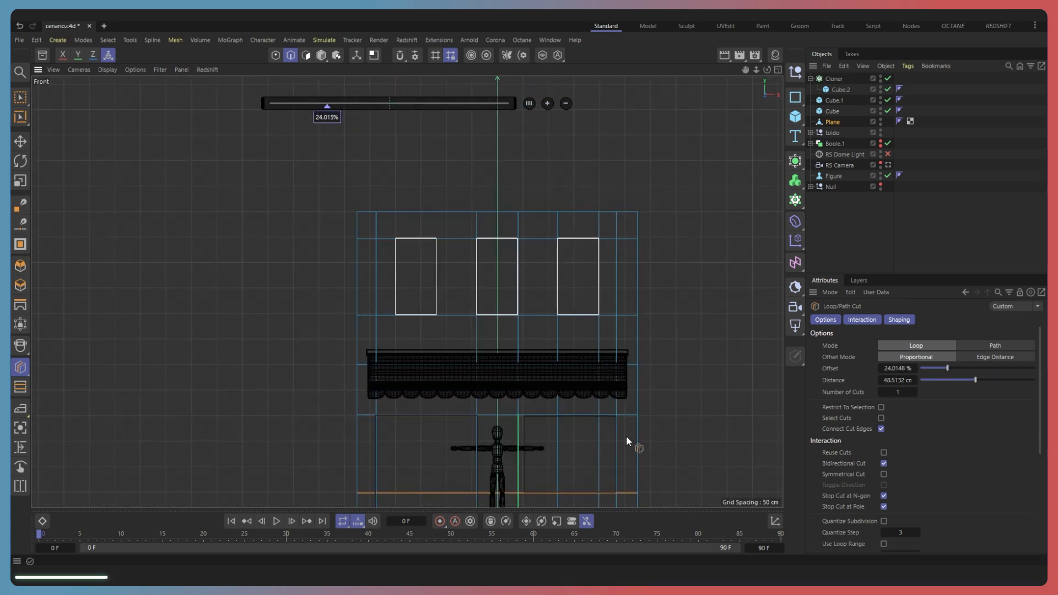
{"action": "left_click", "coordinate": [401, 242]}
{"action": "scroll", "coordinate": [662, 205], "scroll_direction": "down", "scroll_amount": 3}
{"action": "scroll", "coordinate": [668, 233], "scroll_direction": "up", "scroll_amount": 3}
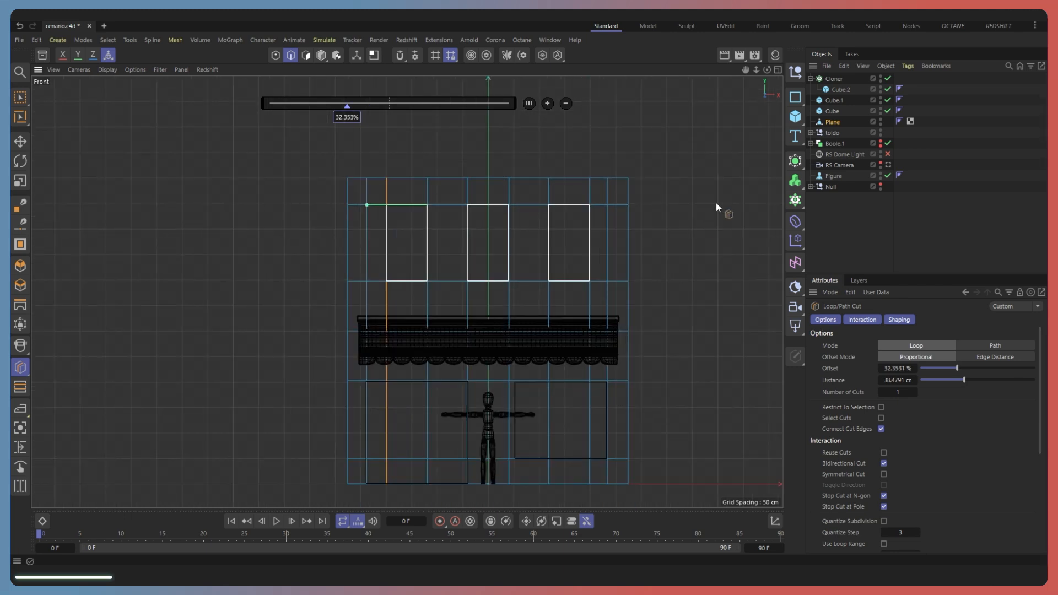
Step: Group the two cubes and the Cloner under one null and toggle the group's visibility
{"action": "left_click", "coordinate": [833, 112]}
{"action": "left_click", "coordinate": [835, 78], "text": "shift"}
{"action": "key", "text": "alt+g"}
{"action": "left_click", "coordinate": [880, 77]}
{"action": "left_click", "coordinate": [880, 77]}
{"action": "left_click", "coordinate": [880, 77]}
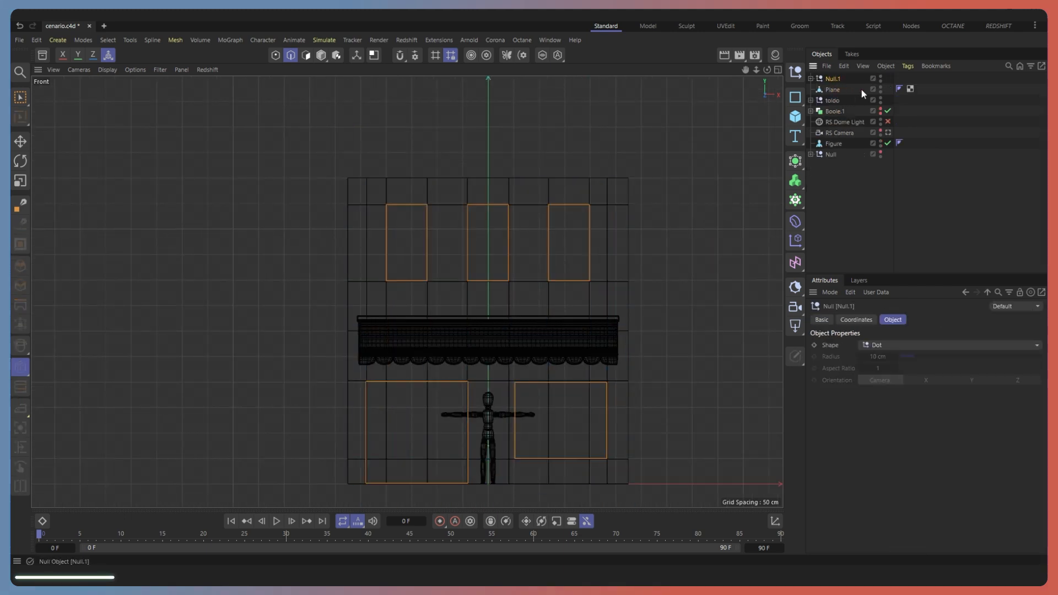
Step: Try to delete the wall plane's polygons behind the window and door guides and check the openings in perspective
{"action": "left_click", "coordinate": [833, 89]}
{"action": "left_click", "coordinate": [306, 55]}
{"action": "key", "text": "e"}
{"action": "left_click", "coordinate": [413, 257]}
{"action": "left_click", "coordinate": [568, 244]}
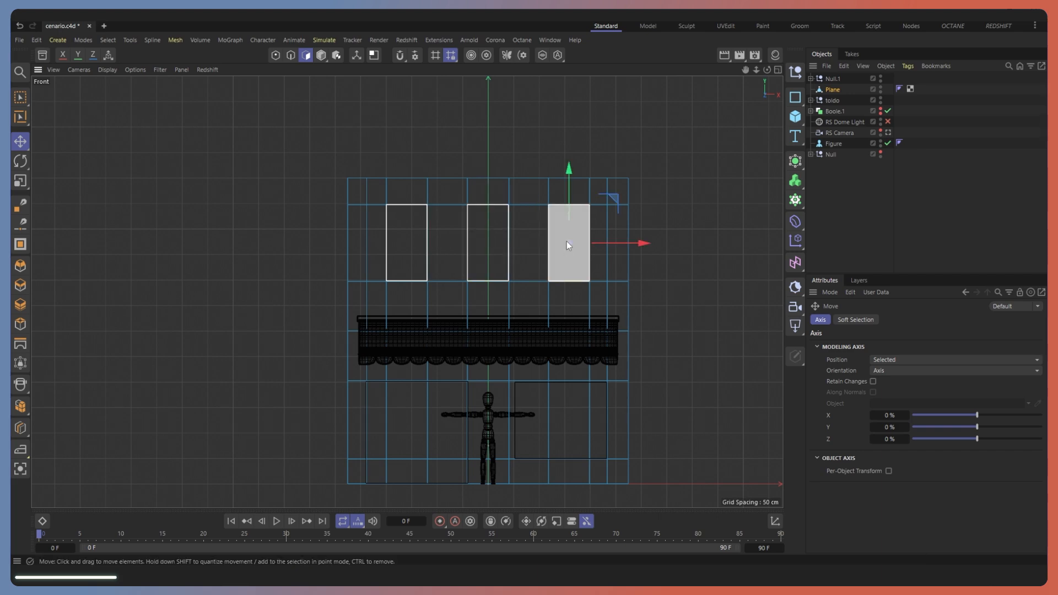
{"action": "left_click", "coordinate": [377, 435]}
{"action": "key", "text": "Delete"}
{"action": "left_click", "coordinate": [407, 473]}
{"action": "key", "text": "Delete"}
{"action": "left_click", "coordinate": [445, 472]}
{"action": "key", "text": "Delete"}
{"action": "key", "text": "F1"}
{"action": "double_click", "coordinate": [880, 77]}
{"action": "left_click_drag", "start_coordinate": [511, 229], "coordinate": [427, 282], "text": "alt"}
{"action": "key", "text": "F4"}
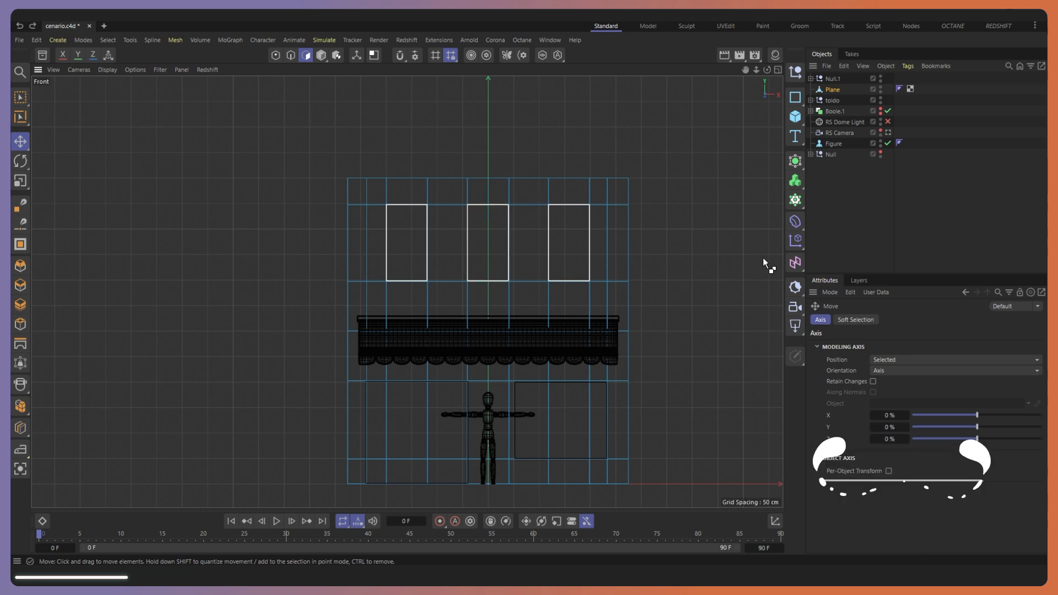
Step: Select the three upper window polygons of the wall plane and split them into a separate object
{"action": "left_click", "coordinate": [406, 243]}
{"action": "right_click", "coordinate": [407, 243]}
{"action": "left_click", "coordinate": [246, 281]}
{"action": "left_click", "coordinate": [488, 270], "text": "shift"}
{"action": "left_click", "coordinate": [567, 265], "text": "shift"}
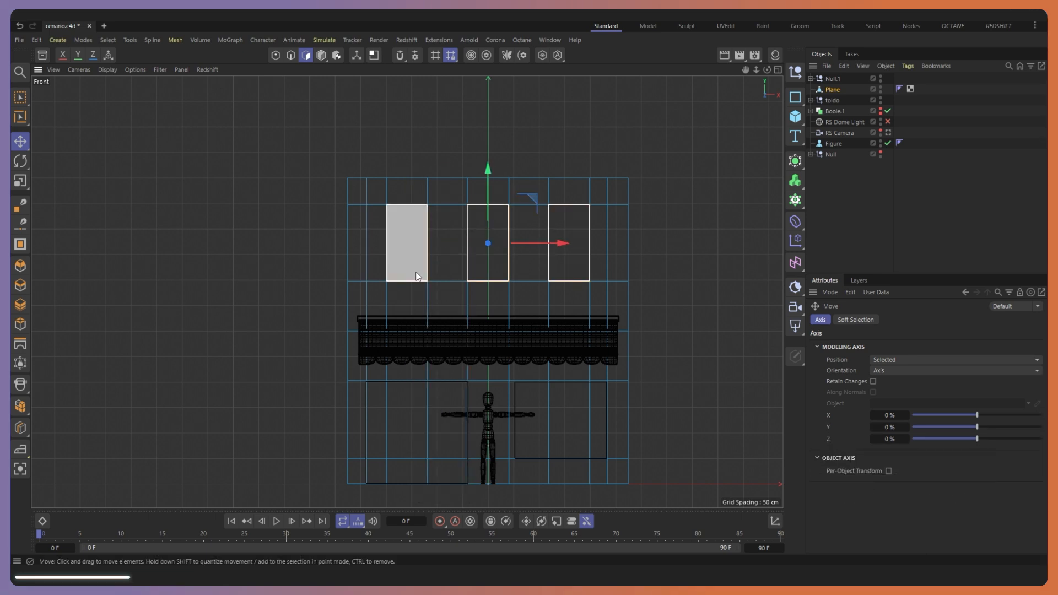
{"action": "right_click", "coordinate": [416, 272]}
{"action": "left_click", "coordinate": [445, 283]}
Step: Delete the polygons inside the upper window, door and shop window openings from the original wall plane
{"action": "left_click", "coordinate": [832, 90]}
{"action": "key", "text": "Delete"}
{"action": "key", "text": "ctrl+z"}
{"action": "key", "text": "Delete"}
{"action": "left_click", "coordinate": [397, 435]}
{"action": "key", "text": "Delete"}
{"action": "left_click", "coordinate": [405, 478]}
{"action": "left_click", "coordinate": [377, 472]}
{"action": "key", "text": "Delete"}
{"action": "left_click", "coordinate": [598, 437]}
{"action": "key", "text": "Delete"}
Step: Hide the null holding the guide cubes and show the split-off window polygons, checking the wall in perspective
{"action": "key", "text": "F1"}
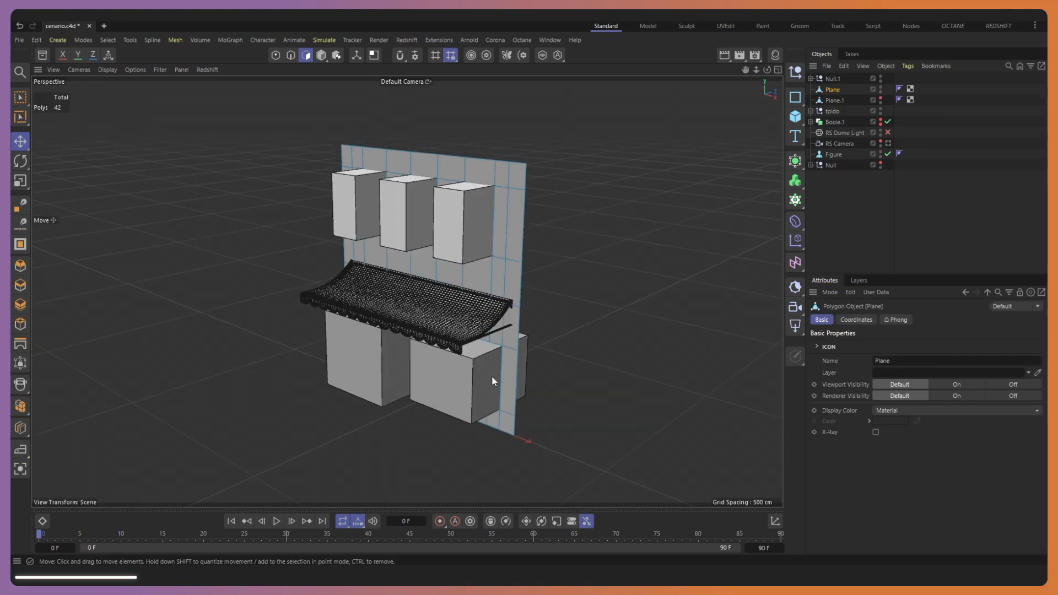
{"action": "left_click_drag", "start_coordinate": [491, 375], "coordinate": [441, 361], "text": "alt"}
{"action": "left_click", "coordinate": [881, 79]}
{"action": "left_click_drag", "start_coordinate": [463, 198], "coordinate": [601, 193], "text": "alt"}
{"action": "left_click", "coordinate": [881, 98]}
{"action": "scroll", "coordinate": [447, 187], "scroll_direction": "up", "scroll_amount": 2}
Step: Inset the three split-off window polygons slightly to form a thin frame border in each window
{"action": "key", "text": "F4"}
{"action": "scroll", "coordinate": [392, 252], "scroll_direction": "up", "scroll_amount": 3}
{"action": "scroll", "coordinate": [311, 143], "scroll_direction": "down", "scroll_amount": 3}
{"action": "left_click", "coordinate": [842, 100]}
{"action": "scroll", "coordinate": [345, 212], "scroll_direction": "up", "scroll_amount": 2}
{"action": "right_click", "coordinate": [359, 187]}
{"action": "left_click", "coordinate": [382, 119]}
{"action": "left_click_drag", "start_coordinate": [379, 176], "coordinate": [396, 176]}
{"action": "scroll", "coordinate": [359, 172], "scroll_direction": "up", "scroll_amount": 2}
{"action": "scroll", "coordinate": [357, 193], "scroll_direction": "down", "scroll_amount": 2}
Step: Divide each upper window with a centred vertical loop cut and three evenly spaced horizontal loop cuts
{"action": "key", "text": "k"}
{"action": "key", "text": "l"}
{"action": "middle_click", "coordinate": [394, 225]}
{"action": "middle_click", "coordinate": [469, 223]}
{"action": "middle_click", "coordinate": [608, 223]}
{"action": "left_click", "coordinate": [641, 157]}
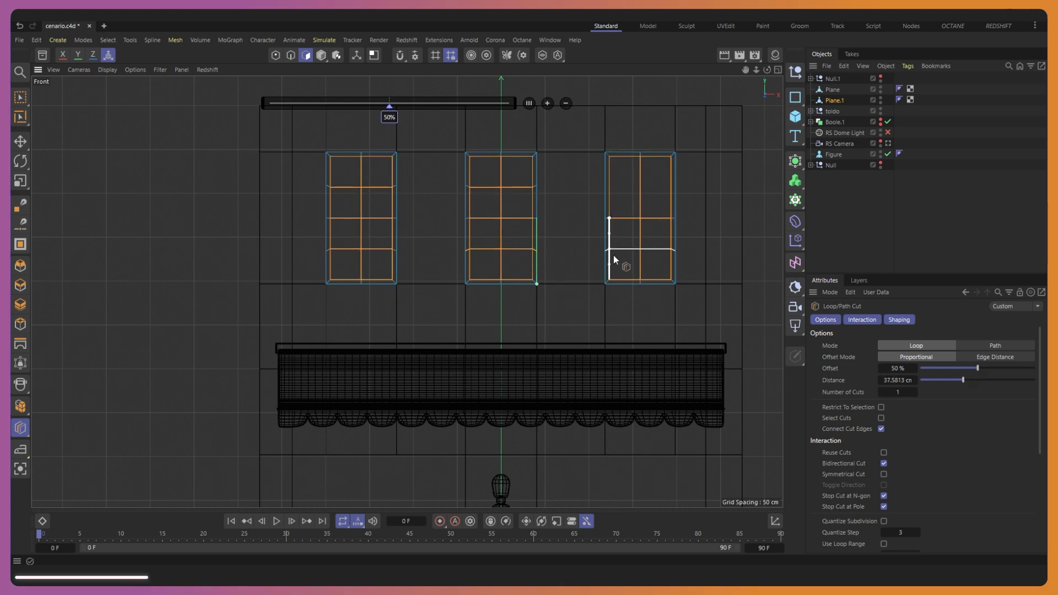
Step: Flatten the upper and the lower horizontal dividing edges across all three windows by scaling them vertically to 0%
{"action": "left_click", "coordinate": [291, 56]}
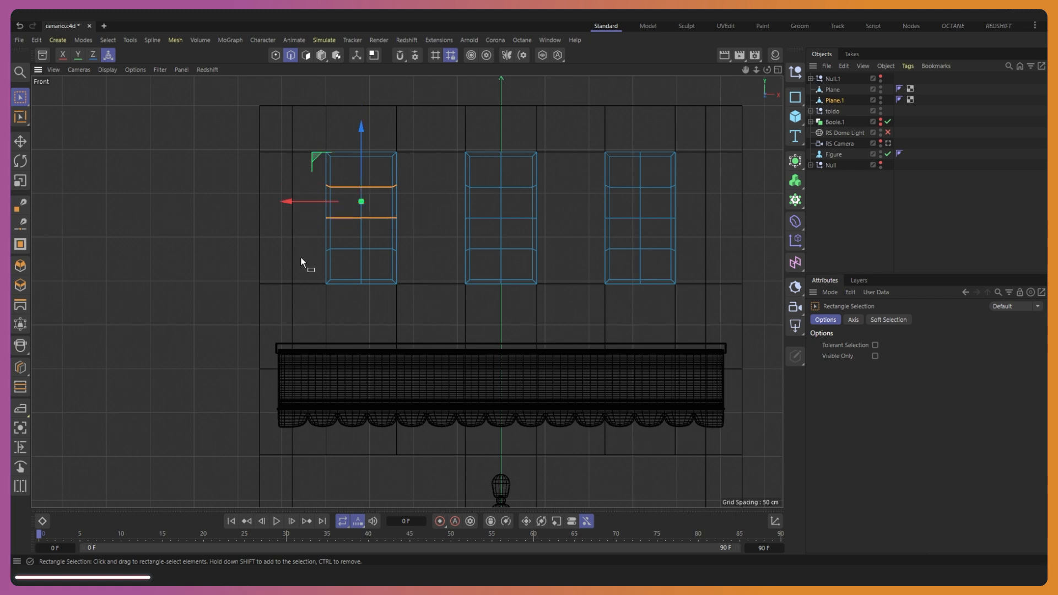
{"action": "left_click_drag", "start_coordinate": [306, 175], "coordinate": [697, 198]}
{"action": "key", "text": "t"}
{"action": "left_click_drag", "start_coordinate": [501, 102], "coordinate": [504, 185]}
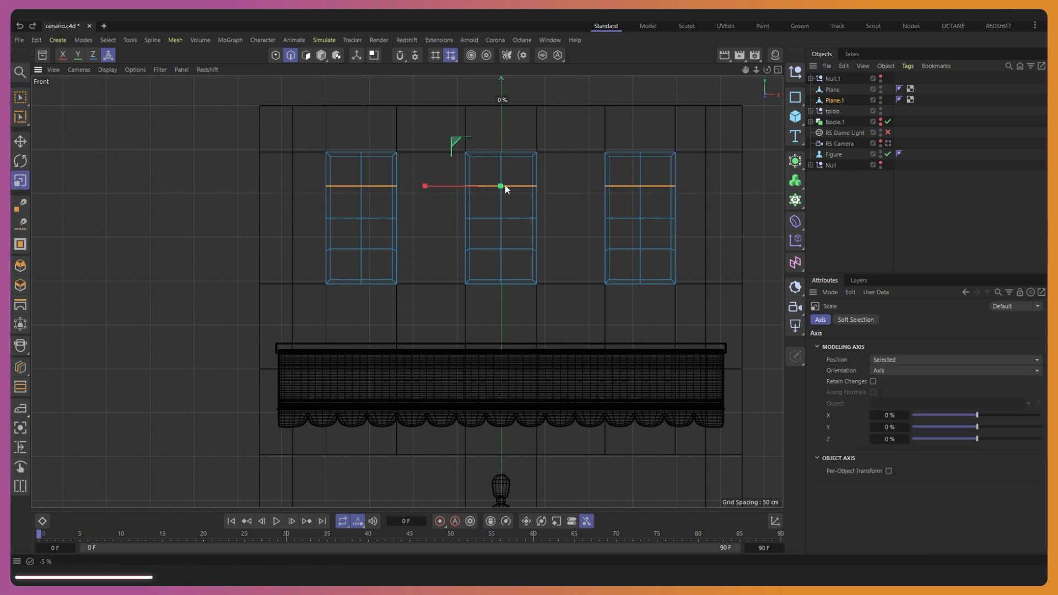
{"action": "key", "text": "space"}
{"action": "left_click_drag", "start_coordinate": [322, 246], "coordinate": [719, 264]}
{"action": "key", "text": "t"}
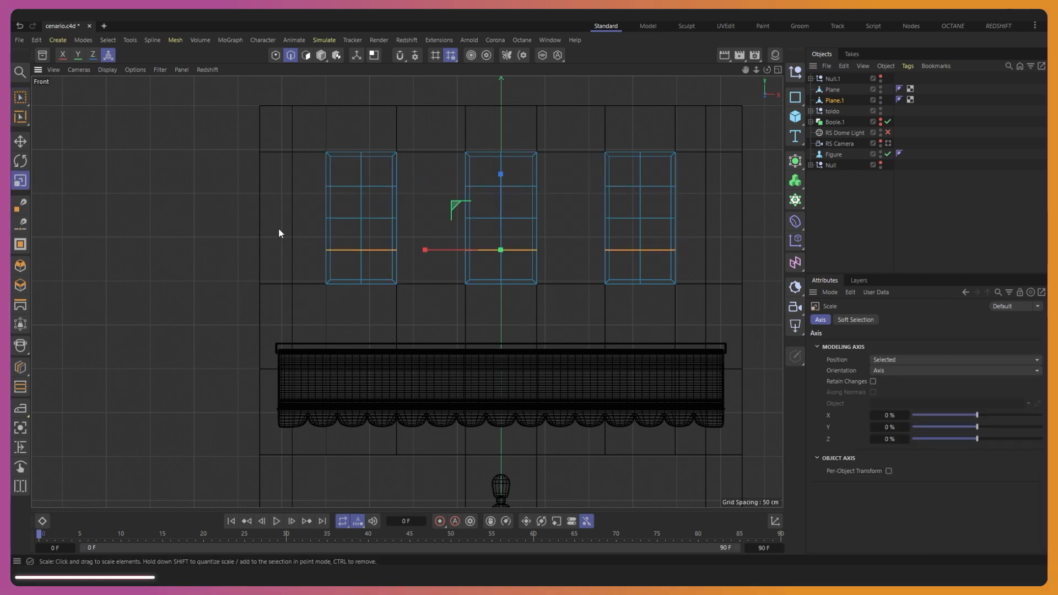
Step: Select the vertical and horizontal divider edges of all three upper windows and bevel them into thin bars
{"action": "key", "text": "e"}
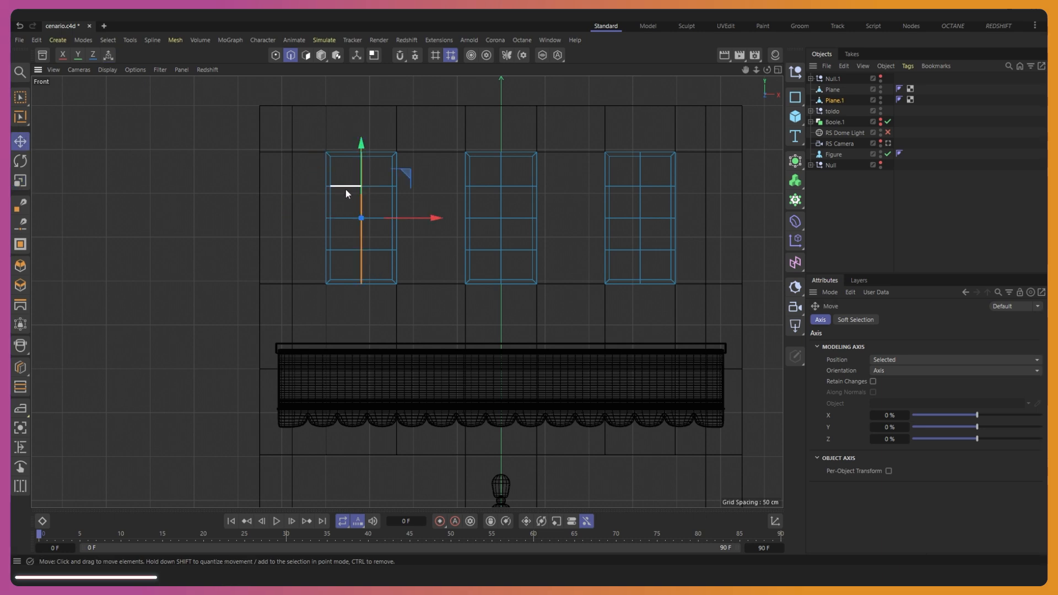
{"action": "double_click", "coordinate": [478, 250], "text": "shift"}
{"action": "double_click", "coordinate": [520, 219], "text": "shift"}
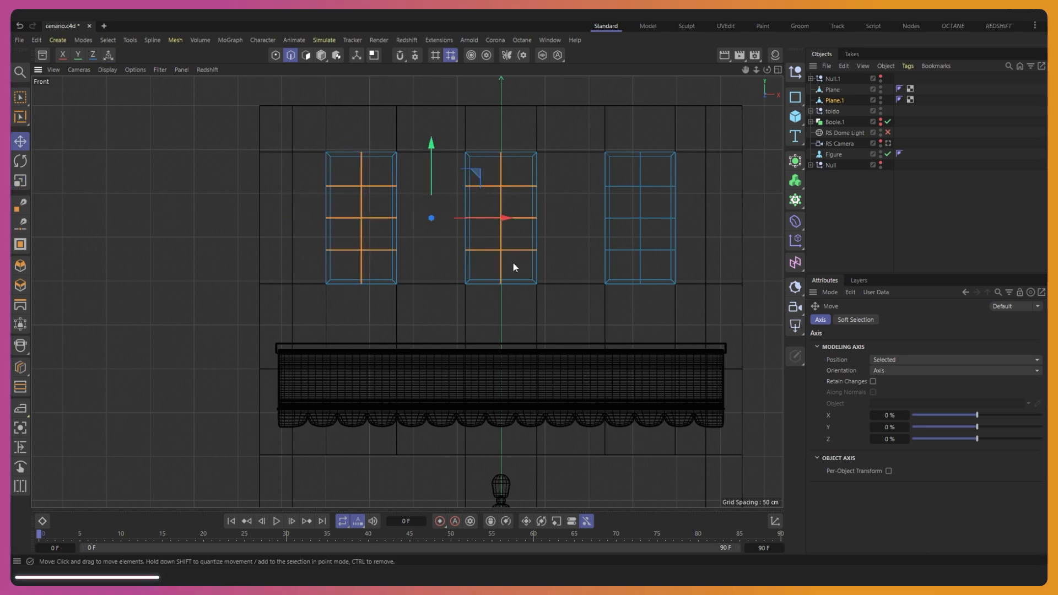
{"action": "key", "text": "m"}
{"action": "key", "text": "s"}
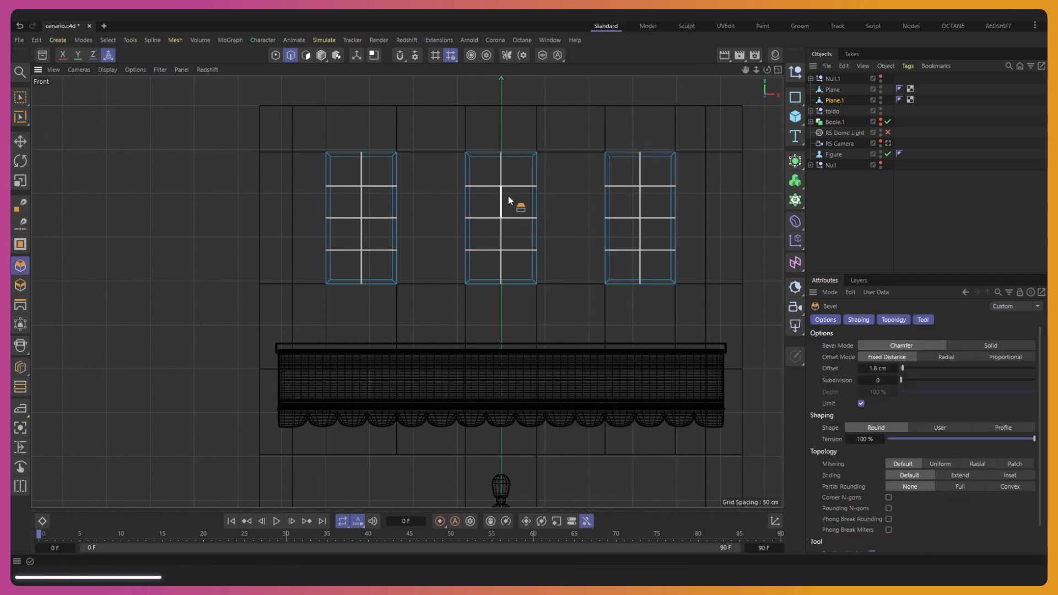
{"action": "scroll", "coordinate": [510, 200], "scroll_direction": "up", "scroll_amount": 6}
{"action": "left_click_drag", "start_coordinate": [482, 207], "coordinate": [490, 209]}
{"action": "scroll", "coordinate": [491, 243], "scroll_direction": "down", "scroll_amount": 5}
Step: Delete the 24 pane polygons between the beveled bars, leaving only the window frames
{"action": "key", "text": "F1"}
{"action": "left_click_drag", "start_coordinate": [491, 286], "coordinate": [438, 173], "text": "alt"}
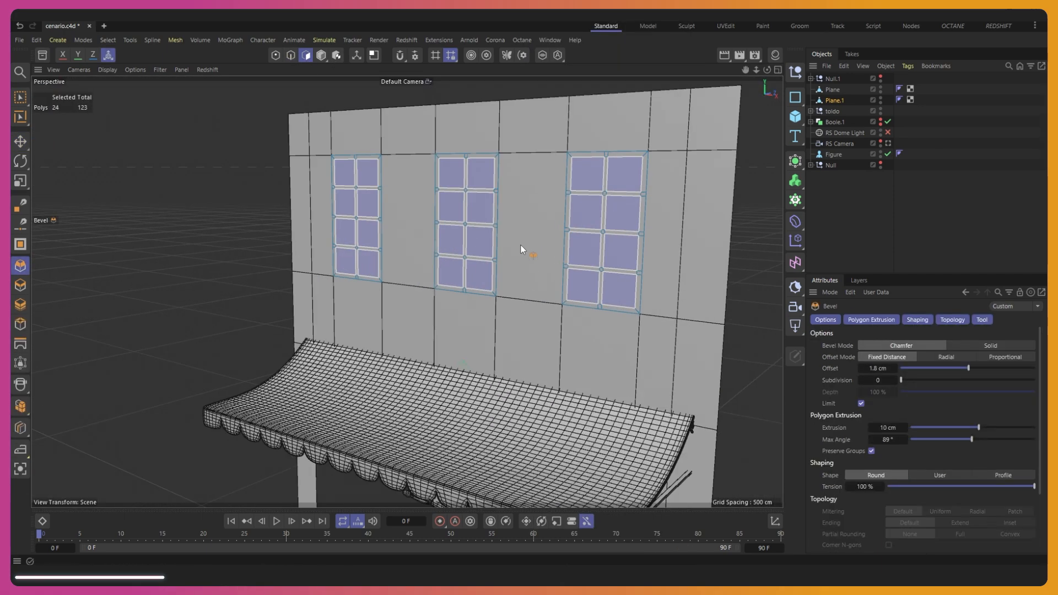
{"action": "key", "text": "Delete"}
Step: Select all remaining frame polygons and extrude them about 3.6 cm to give the frames thickness
{"action": "key", "text": "ctrl+a"}
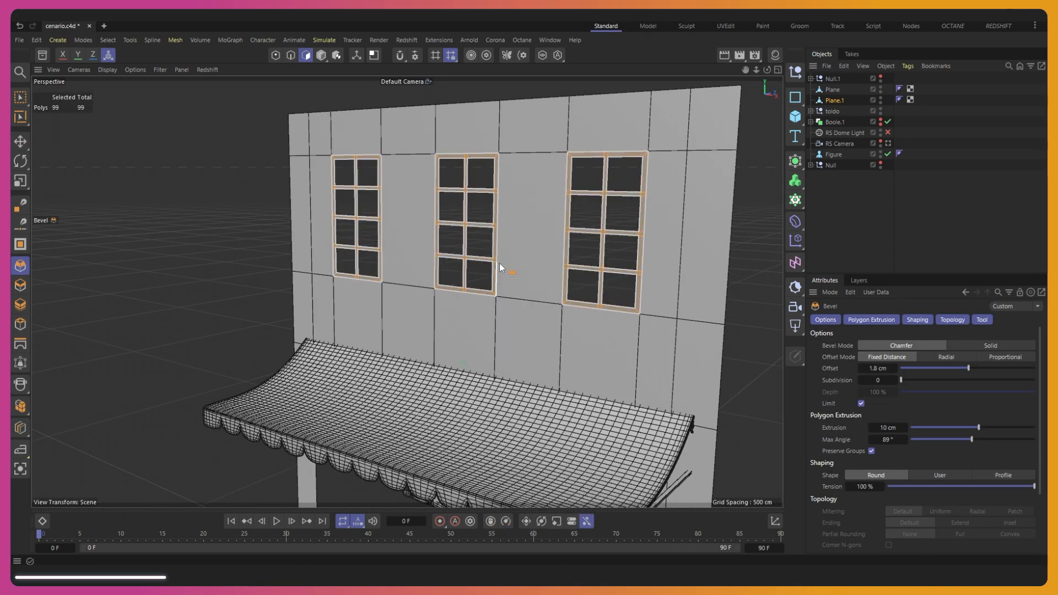
{"action": "key", "text": "m"}
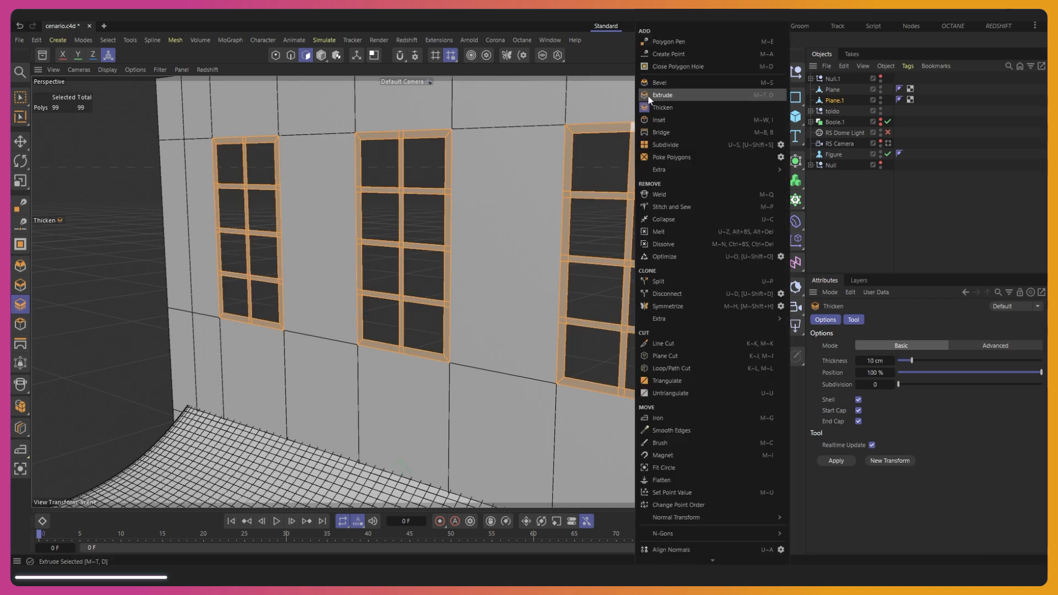
{"action": "key", "text": "t"}
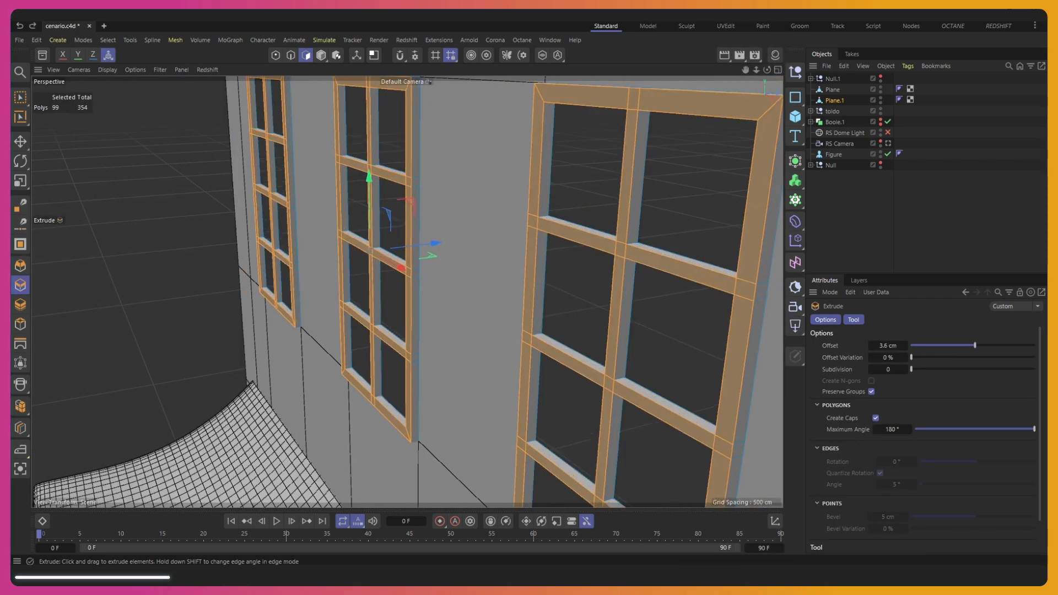
{"action": "left_click_drag", "start_coordinate": [517, 276], "coordinate": [522, 276]}
{"action": "left_click_drag", "start_coordinate": [522, 275], "coordinate": [501, 261], "text": "alt"}
{"action": "right_click_drag", "start_coordinate": [501, 261], "coordinate": [660, 217], "text": "alt"}
{"action": "left_click_drag", "start_coordinate": [660, 217], "coordinate": [626, 230], "text": "alt"}
{"action": "right_click_drag", "start_coordinate": [626, 230], "coordinate": [607, 247], "text": "alt"}
Step: Loop-select the front edges around every pane opening in the middle window frame
{"action": "key", "text": "u"}
{"action": "key", "text": "l"}
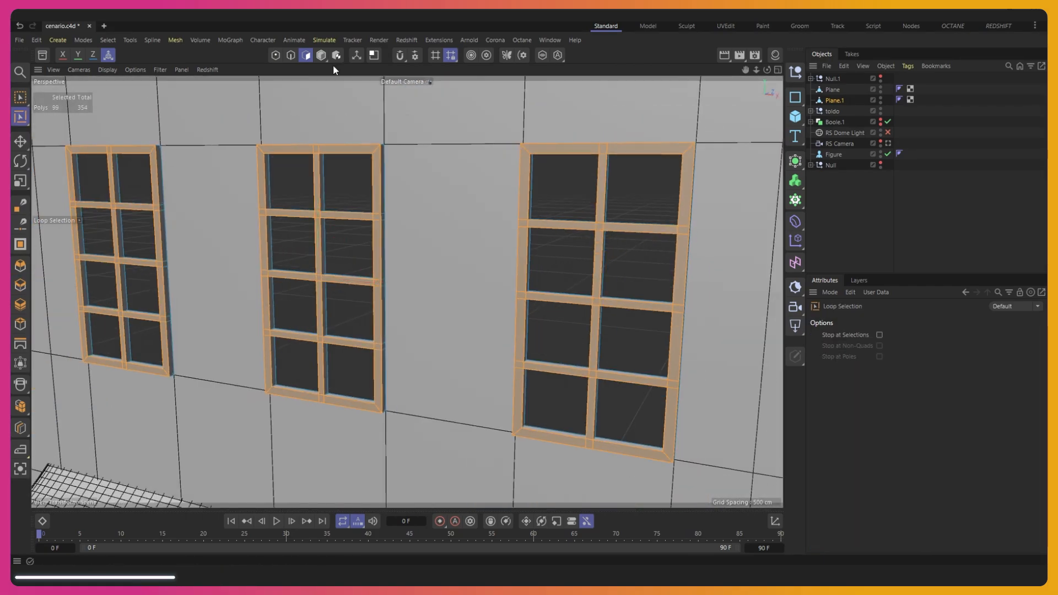
{"action": "left_click", "coordinate": [291, 56]}
{"action": "left_click", "coordinate": [275, 155]}
{"action": "left_click", "coordinate": [331, 337], "text": "shift"}
{"action": "left_click", "coordinate": [330, 344], "text": "shift"}
{"action": "left_click", "coordinate": [289, 340], "text": "shift"}
{"action": "left_click", "coordinate": [291, 278], "text": "shift"}
{"action": "left_click", "coordinate": [292, 218], "text": "shift"}
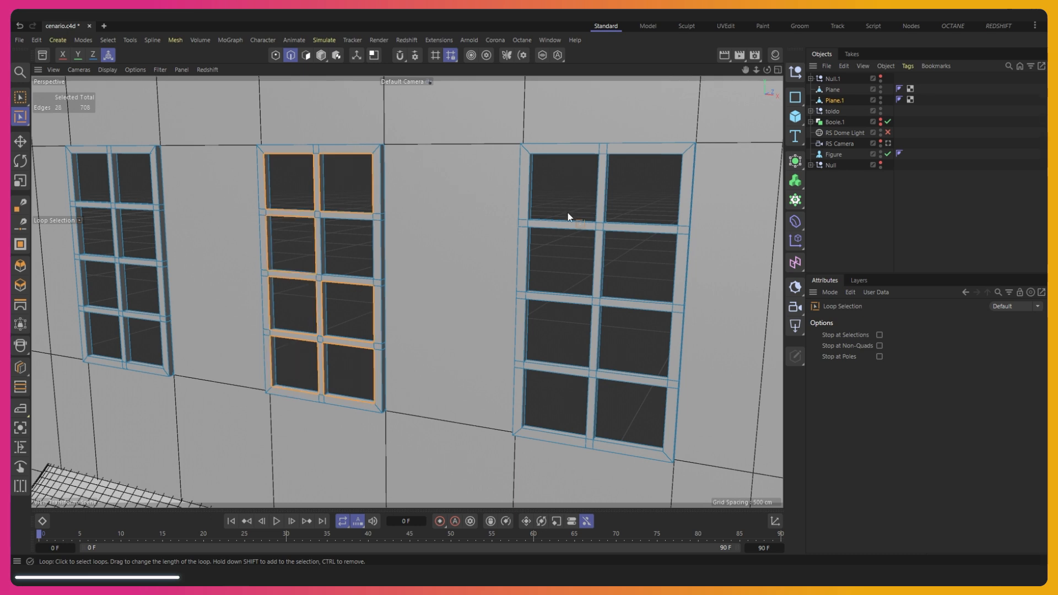
Step: Add the front edge loops around the pane openings of the window nearest the wall's right end
{"action": "left_click", "coordinate": [604, 215], "text": "shift"}
{"action": "left_click", "coordinate": [526, 340], "text": "shift"}
{"action": "left_click", "coordinate": [608, 350], "text": "shift"}
{"action": "left_click", "coordinate": [547, 378], "text": "shift"}
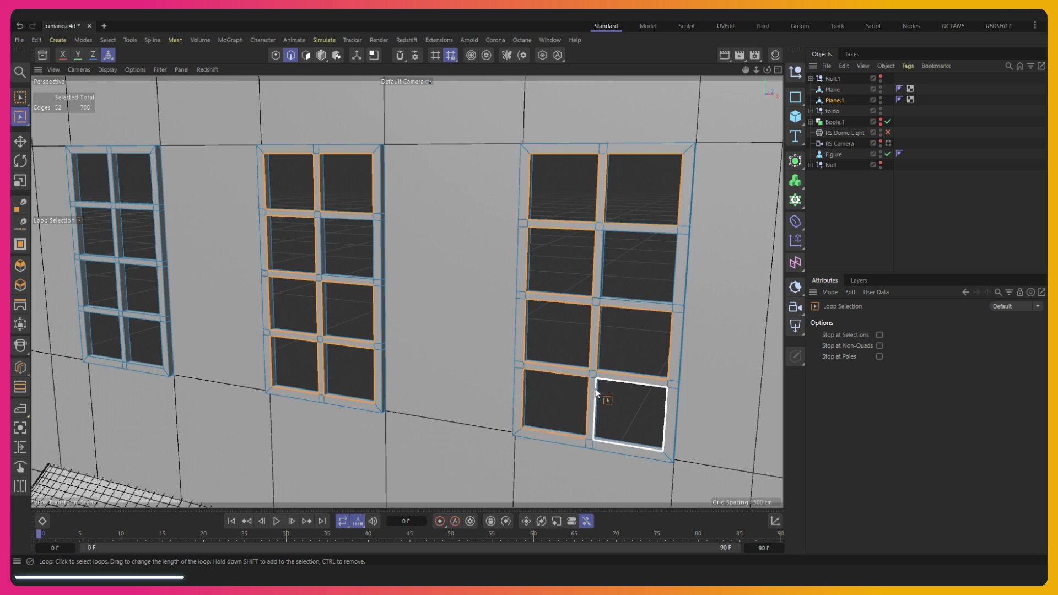
{"action": "left_click", "coordinate": [595, 392], "text": "shift"}
Step: Add the front edge loops around all pane openings of the window nearest the wall's left end
{"action": "left_click_drag", "start_coordinate": [596, 393], "coordinate": [424, 333], "text": "alt"}
{"action": "left_click", "coordinate": [219, 166], "text": "shift"}
{"action": "left_click", "coordinate": [263, 165], "text": "shift"}
{"action": "left_click", "coordinate": [224, 223], "text": "shift"}
{"action": "left_click", "coordinate": [265, 226], "text": "shift"}
{"action": "left_click", "coordinate": [222, 282], "text": "shift"}
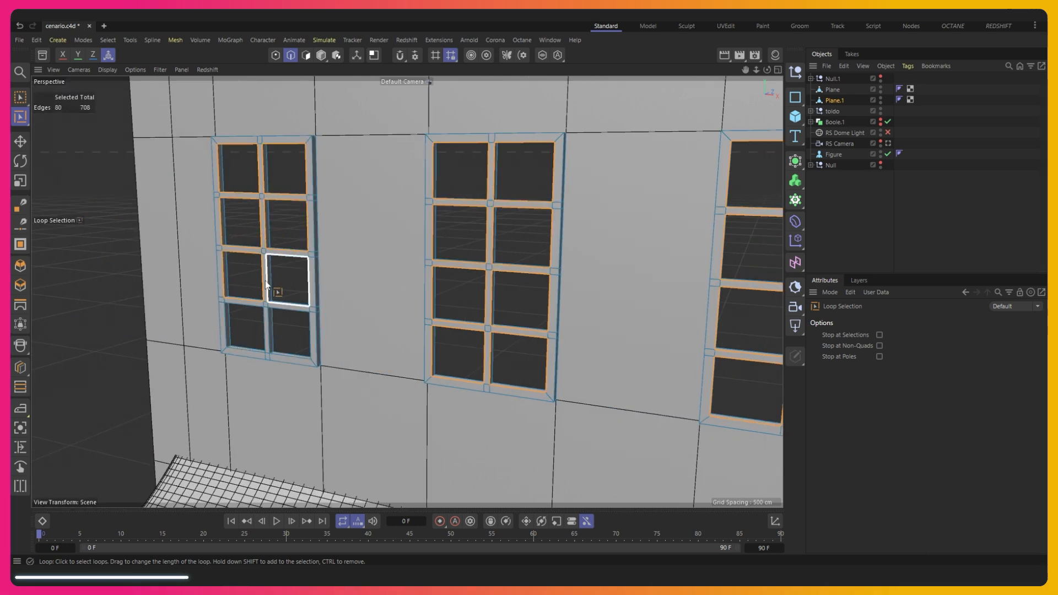
{"action": "left_click", "coordinate": [289, 310], "text": "shift"}
{"action": "left_click", "coordinate": [262, 316], "text": "shift"}
Step: Try to bevel the selected pane edge loops with a very small offset
{"action": "scroll", "coordinate": [263, 264], "scroll_direction": "up", "scroll_amount": 10}
{"action": "right_click", "coordinate": [262, 264]}
{"action": "left_click", "coordinate": [299, 82]}
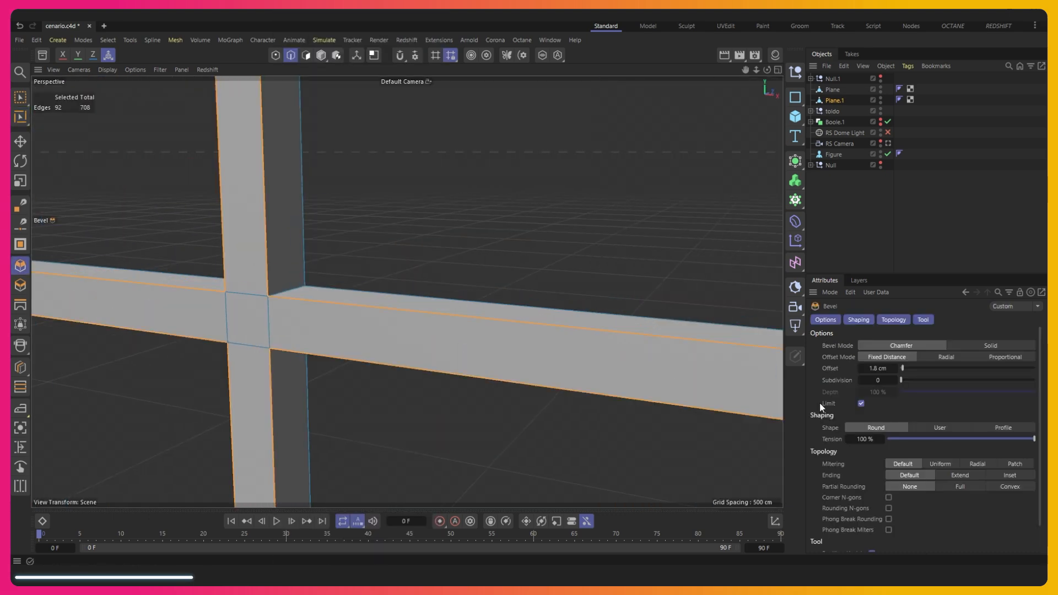
{"action": "left_click_drag", "start_coordinate": [902, 368], "coordinate": [901, 368]}
{"action": "scroll", "coordinate": [292, 348], "scroll_direction": "down", "scroll_amount": 10}
{"action": "left_click_drag", "start_coordinate": [292, 348], "coordinate": [563, 307], "text": "alt"}
{"action": "key", "text": "ctrl+z"}
Step: Bevel the selected pane edge loops to give the three window frames chamfered inner edges
{"action": "scroll", "coordinate": [563, 307], "scroll_direction": "up", "scroll_amount": 8}
{"action": "key", "text": "u"}
{"action": "key", "text": "l"}
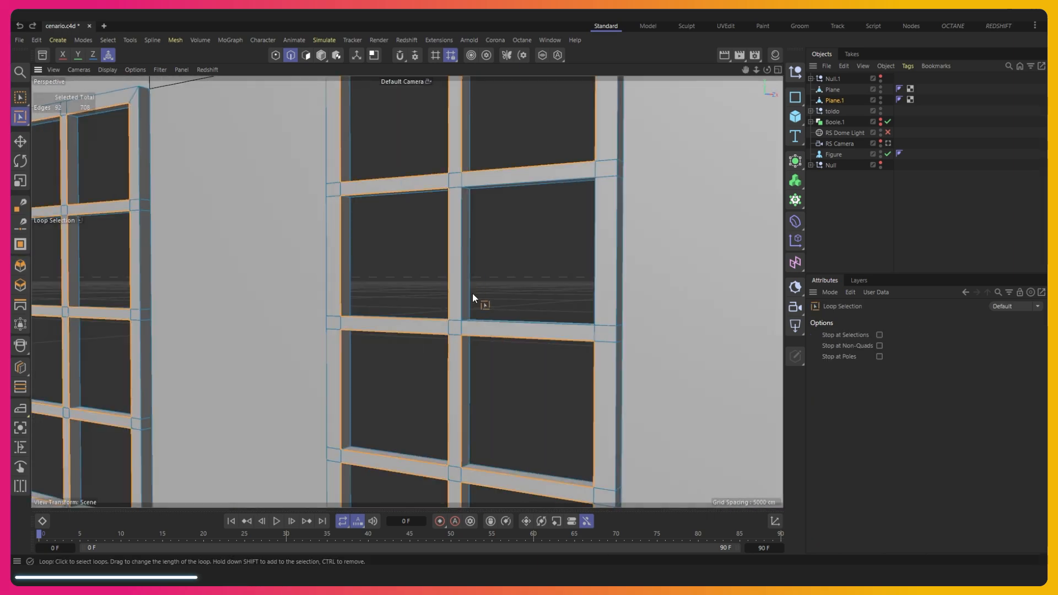
{"action": "scroll", "coordinate": [474, 291], "scroll_direction": "down", "scroll_amount": 3}
{"action": "scroll", "coordinate": [490, 266], "scroll_direction": "down", "scroll_amount": 5}
{"action": "left_click_drag", "start_coordinate": [490, 264], "coordinate": [572, 240], "text": "alt"}
{"action": "scroll", "coordinate": [572, 240], "scroll_direction": "up", "scroll_amount": 6}
{"action": "right_click", "coordinate": [522, 195]}
{"action": "left_click", "coordinate": [551, 82]}
{"action": "scroll", "coordinate": [484, 256], "scroll_direction": "up", "scroll_amount": 3}
{"action": "left_click_drag", "start_coordinate": [484, 256], "coordinate": [496, 255]}
{"action": "scroll", "coordinate": [518, 256], "scroll_direction": "down", "scroll_amount": 9}
Step: Move the whole window frame object slightly back, behind the wall's front surface
{"action": "left_click", "coordinate": [322, 55]}
{"action": "key", "text": "e"}
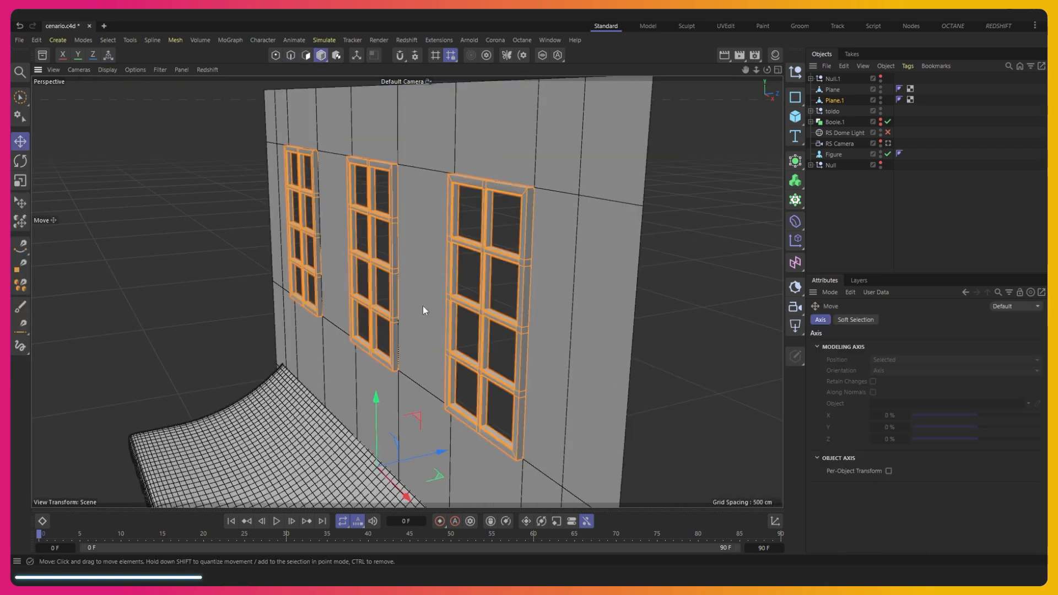
{"action": "left_click_drag", "start_coordinate": [423, 307], "coordinate": [353, 310], "text": "alt"}
{"action": "left_click_drag", "start_coordinate": [475, 459], "coordinate": [494, 457]}
Step: Examine the facade reference images, focusing on the depth of the windows in the wall
{"action": "key", "text": "alt+Tab"}
{"action": "left_click", "coordinate": [445, 426]}
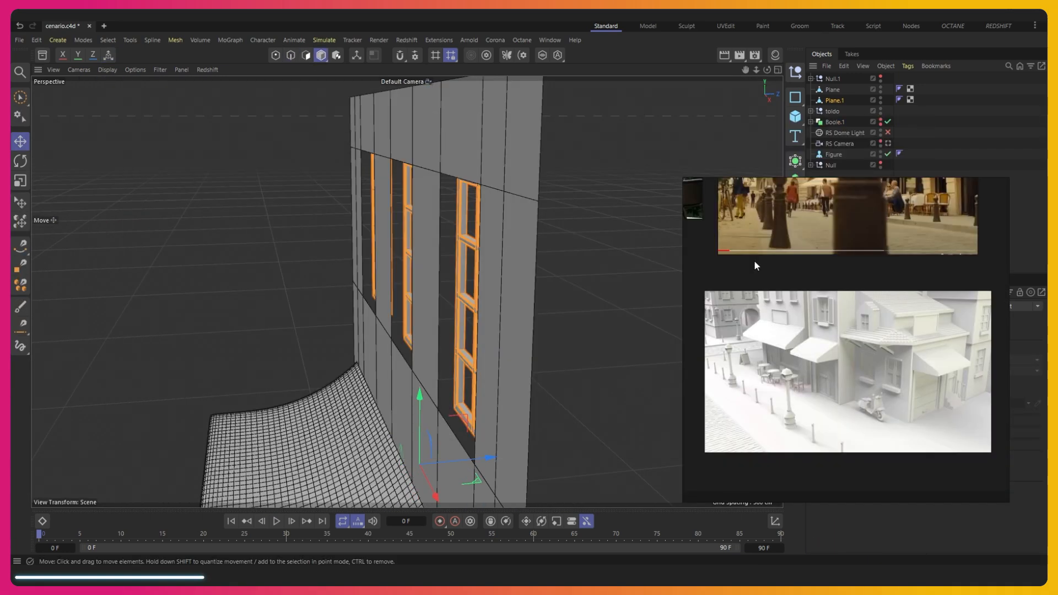
{"action": "scroll", "coordinate": [742, 268], "scroll_direction": "up", "scroll_amount": 12}
{"action": "scroll", "coordinate": [740, 312], "scroll_direction": "down", "scroll_amount": 2}
{"action": "middle_click_drag", "start_coordinate": [699, 286], "coordinate": [796, 356]}
{"action": "left_click_drag", "start_coordinate": [345, 168], "coordinate": [666, 267], "text": "alt"}
{"action": "key", "text": "alt+Tab"}
{"action": "left_click", "coordinate": [923, 186]}
{"action": "left_click", "coordinate": [928, 213]}
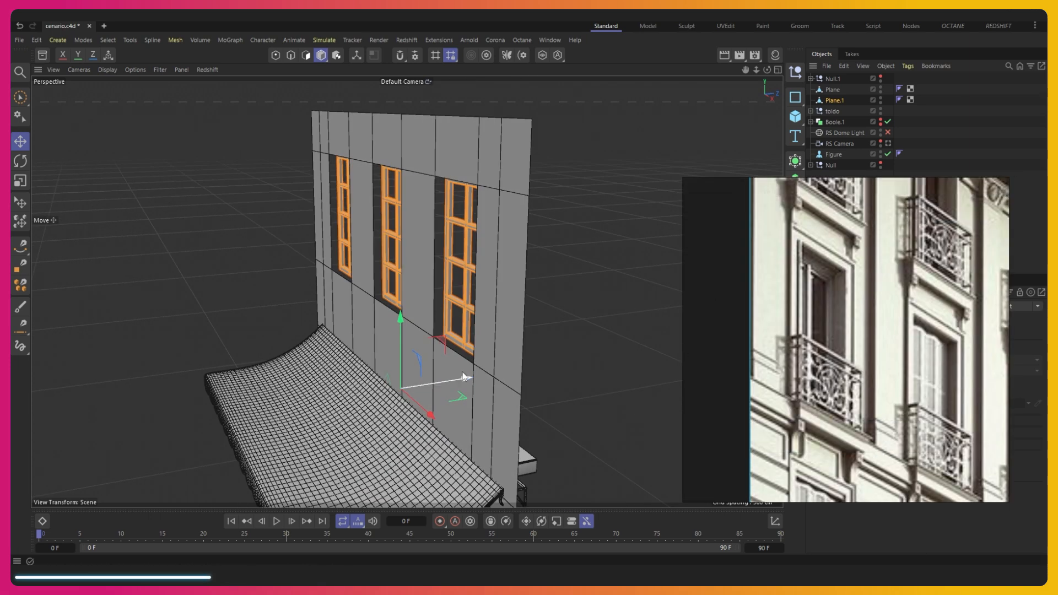
Step: Select the wall plane and loop-select its outer border edges
{"action": "left_click", "coordinate": [428, 198]}
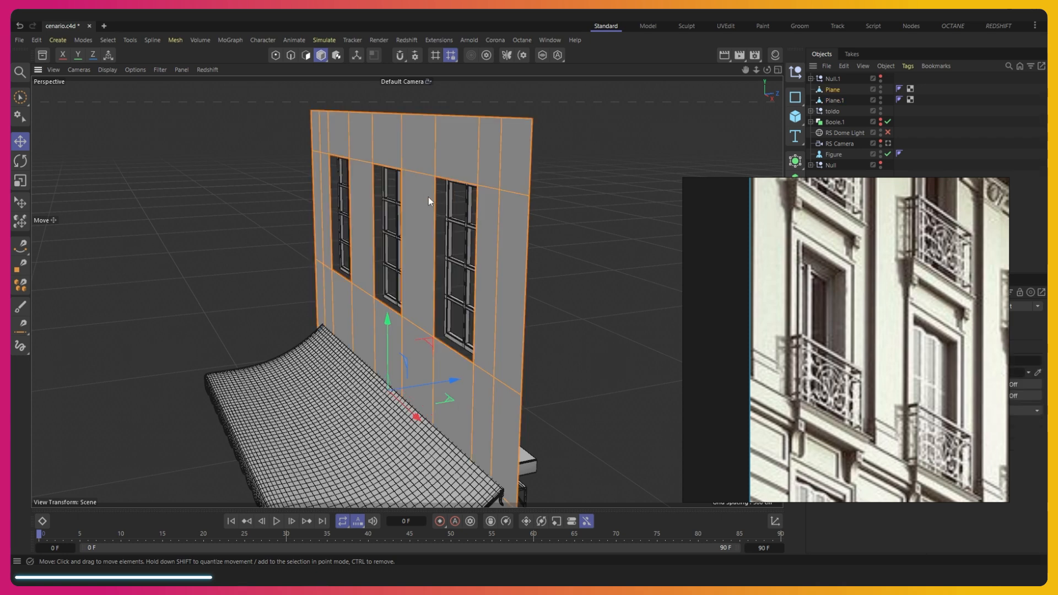
{"action": "left_click", "coordinate": [291, 56]}
{"action": "scroll", "coordinate": [385, 254], "scroll_direction": "down", "scroll_amount": 3}
{"action": "left_click_drag", "start_coordinate": [366, 271], "coordinate": [402, 268], "text": "alt"}
{"action": "key", "text": "u"}
{"action": "key", "text": "l"}
{"action": "left_click", "coordinate": [502, 230]}
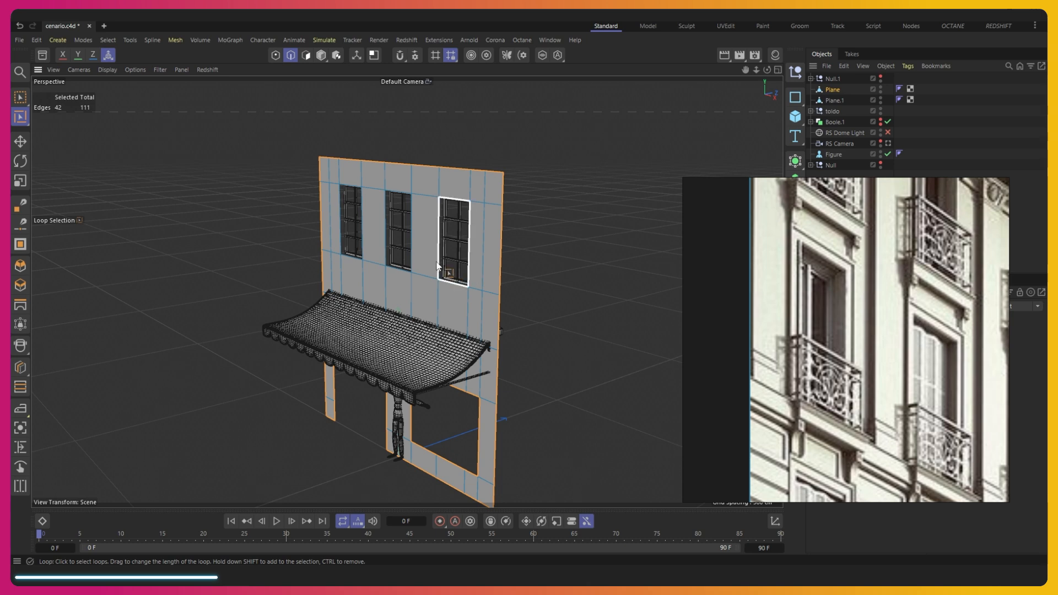
{"action": "left_click", "coordinate": [362, 249], "text": "shift"}
Step: Extrude the wall's outer border edges backward to form the building's side walls, roof and floor
{"action": "right_click", "coordinate": [386, 182]}
{"action": "left_click", "coordinate": [411, 95]}
{"action": "left_click_drag", "start_coordinate": [419, 247], "coordinate": [369, 251], "text": "alt"}
{"action": "left_click_drag", "start_coordinate": [369, 275], "coordinate": [474, 281]}
{"action": "left_click_drag", "start_coordinate": [398, 302], "coordinate": [491, 292], "text": "alt"}
{"action": "left_click_drag", "start_coordinate": [394, 320], "coordinate": [438, 357], "text": "alt"}
{"action": "key", "text": "ctrl+z"}
{"action": "key", "text": "ctrl+z"}
{"action": "left_click_drag", "start_coordinate": [438, 356], "coordinate": [176, 346], "text": "alt"}
{"action": "scroll", "coordinate": [267, 360], "scroll_direction": "up", "scroll_amount": 3}
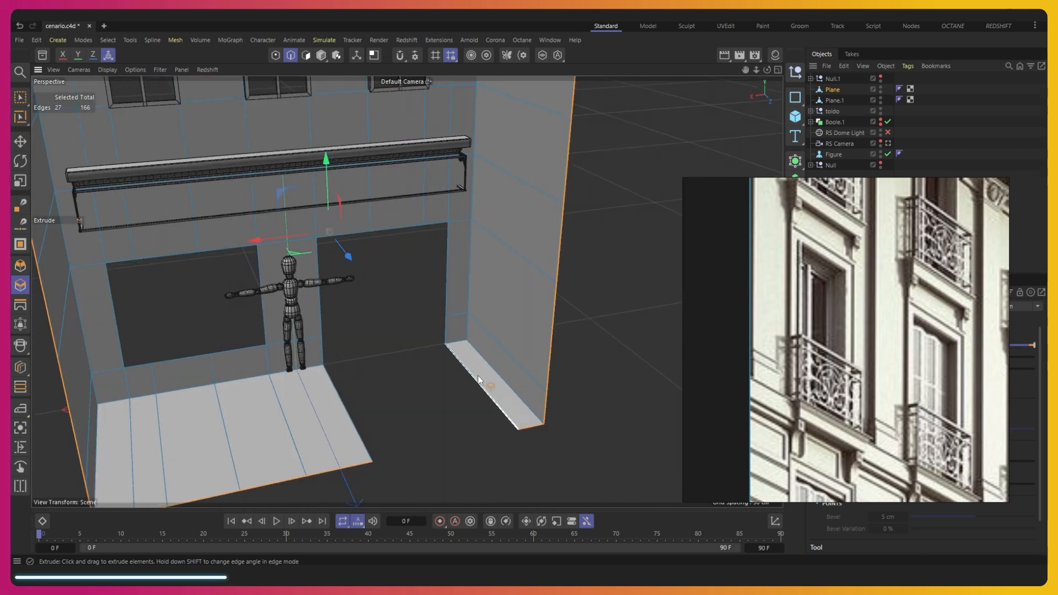
Step: Fill the gap in the floor behind the doorway with the Polygon Pen
{"action": "key", "text": "m"}
{"action": "key", "text": "e"}
{"action": "left_click_drag", "start_coordinate": [471, 399], "coordinate": [534, 399], "text": "alt"}
{"action": "scroll", "coordinate": [373, 293], "scroll_direction": "up", "scroll_amount": 5}
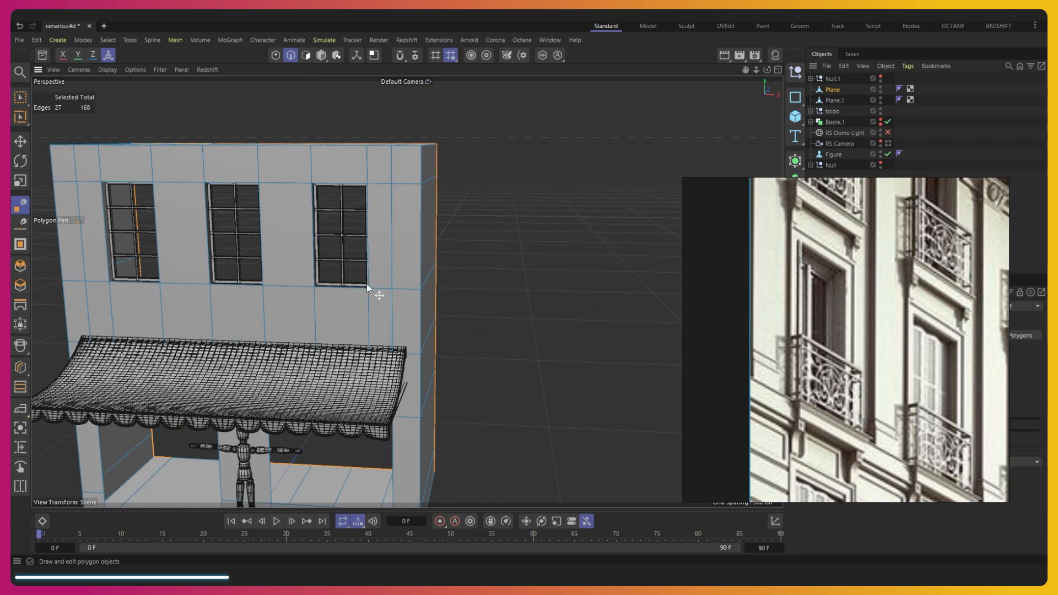
Step: Loop-select the three upper window openings and extrude their edges inward to form reveals
{"action": "key", "text": "u"}
{"action": "key", "text": "l"}
{"action": "scroll", "coordinate": [286, 191], "scroll_direction": "up", "scroll_amount": 3}
{"action": "left_click", "coordinate": [285, 213]}
{"action": "left_click", "coordinate": [174, 200], "text": "shift"}
{"action": "middle_click_drag", "start_coordinate": [175, 201], "coordinate": [445, 200], "text": "alt"}
{"action": "left_click", "coordinate": [222, 232], "text": "shift"}
{"action": "left_click_drag", "start_coordinate": [451, 217], "coordinate": [373, 284], "text": "alt"}
{"action": "scroll", "coordinate": [220, 298], "scroll_direction": "up", "scroll_amount": 3}
{"action": "key", "text": "e"}
{"action": "left_click_drag", "start_coordinate": [220, 298], "coordinate": [246, 293]}
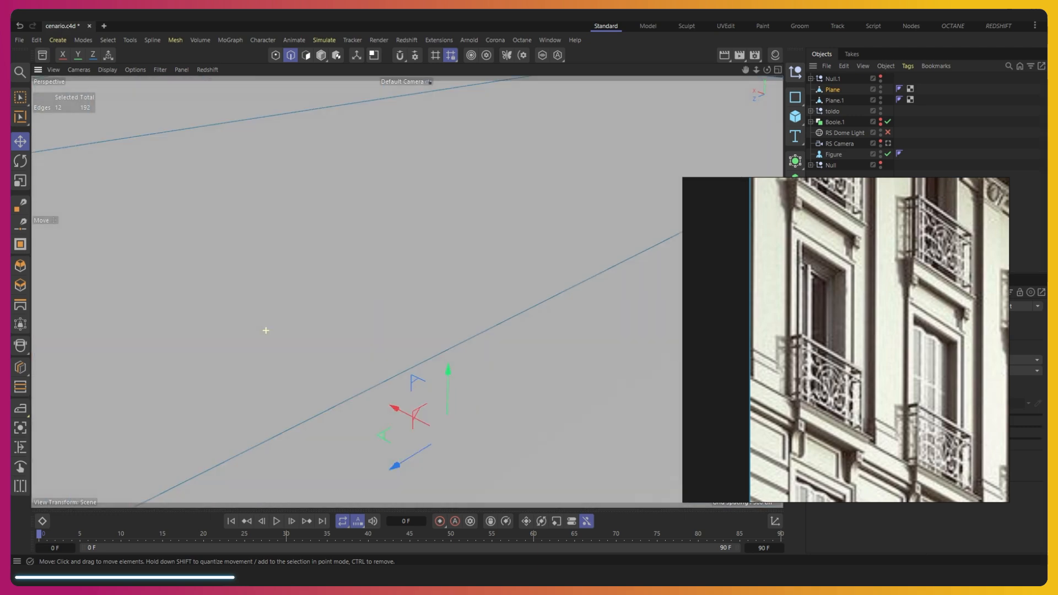
{"action": "left_click_drag", "start_coordinate": [353, 275], "coordinate": [325, 296], "text": "alt"}
Step: Move the window frame object back so the frames sit recessed within the reveals
{"action": "left_click", "coordinate": [321, 56]}
{"action": "scroll", "coordinate": [386, 375], "scroll_direction": "up", "scroll_amount": 3}
{"action": "left_click_drag", "start_coordinate": [399, 412], "coordinate": [411, 406]}
{"action": "scroll", "coordinate": [414, 320], "scroll_direction": "up", "scroll_amount": 3}
{"action": "left_click_drag", "start_coordinate": [414, 319], "coordinate": [507, 257], "text": "alt"}
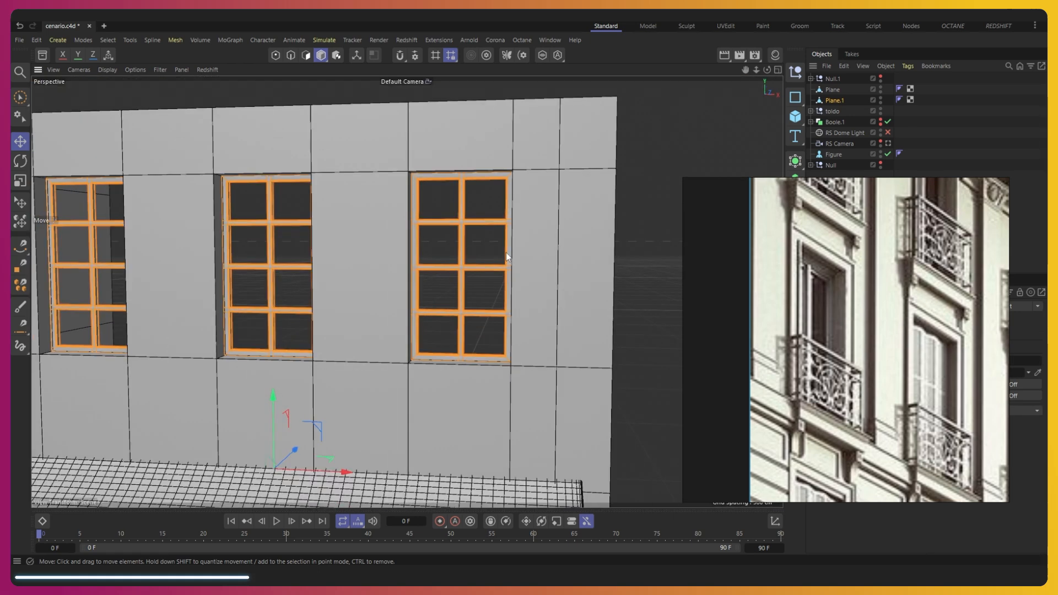
Step: Hide the window frames and close the three upper window openings of the wall with Close Polygon Hole
{"action": "left_click", "coordinate": [880, 98]}
{"action": "left_click", "coordinate": [305, 55]}
{"action": "left_click", "coordinate": [364, 141]}
{"action": "key", "text": "m"}
{"action": "key", "text": "d"}
{"action": "left_click_drag", "start_coordinate": [80, 285], "coordinate": [263, 296], "text": "alt"}
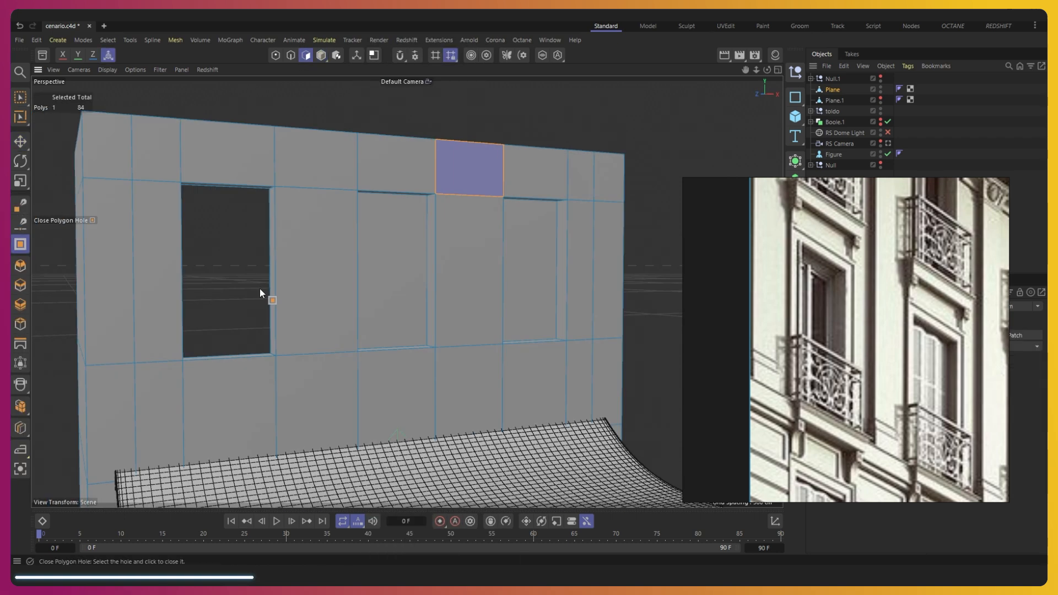
{"action": "left_click_drag", "start_coordinate": [227, 191], "coordinate": [198, 249], "text": "alt"}
{"action": "left_click", "coordinate": [55, 368]}
{"action": "middle_click_drag", "start_coordinate": [55, 369], "coordinate": [157, 300], "text": "alt"}
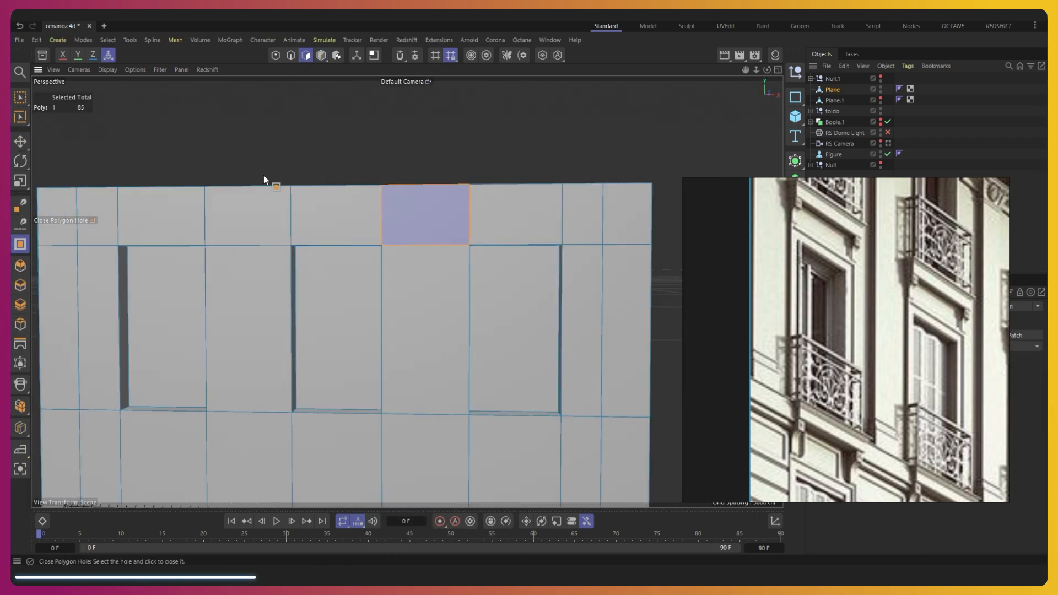
Step: Select the three polygons closing the window openings and split them into a separate object
{"action": "key", "text": "e"}
{"action": "left_click", "coordinate": [174, 304]}
{"action": "left_click", "coordinate": [323, 309], "text": "shift"}
{"action": "left_click", "coordinate": [522, 331], "text": "shift"}
{"action": "right_click", "coordinate": [523, 331]}
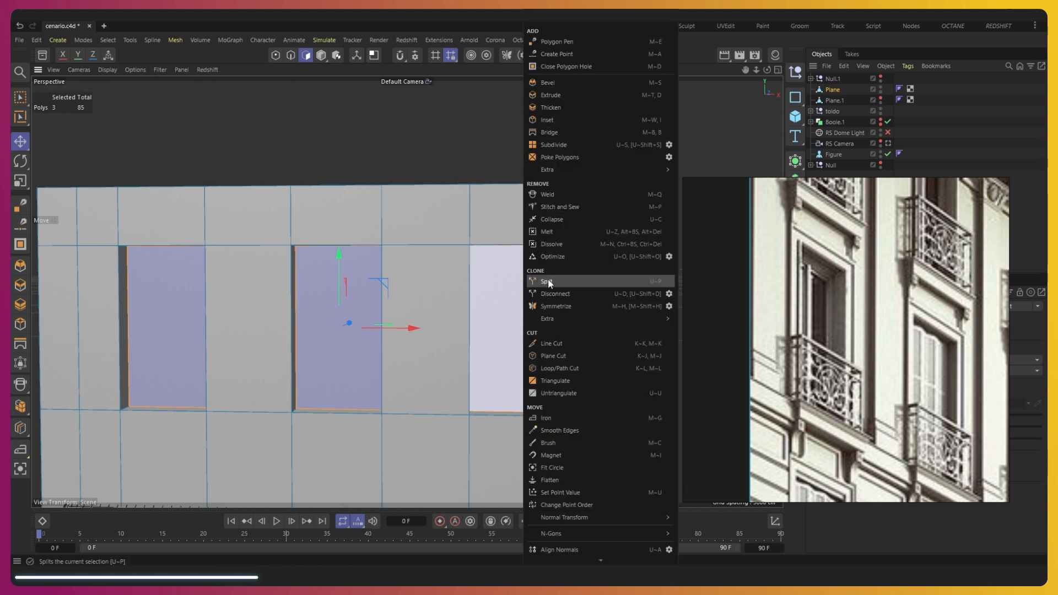
{"action": "left_click", "coordinate": [546, 283]}
Step: Hide the split-off pane object and delete the three window-closing polygons from the wall
{"action": "double_click", "coordinate": [881, 87]}
{"action": "left_click", "coordinate": [880, 87]}
{"action": "double_click", "coordinate": [880, 98]}
{"action": "left_click", "coordinate": [521, 275]}
{"action": "key", "text": "Delete"}
{"action": "left_click", "coordinate": [337, 319]}
{"action": "key", "text": "Delete"}
{"action": "left_click", "coordinate": [165, 327]}
{"action": "key", "text": "Delete"}
{"action": "left_click", "coordinate": [834, 101]}
{"action": "left_click", "coordinate": [834, 111], "text": "shift"}
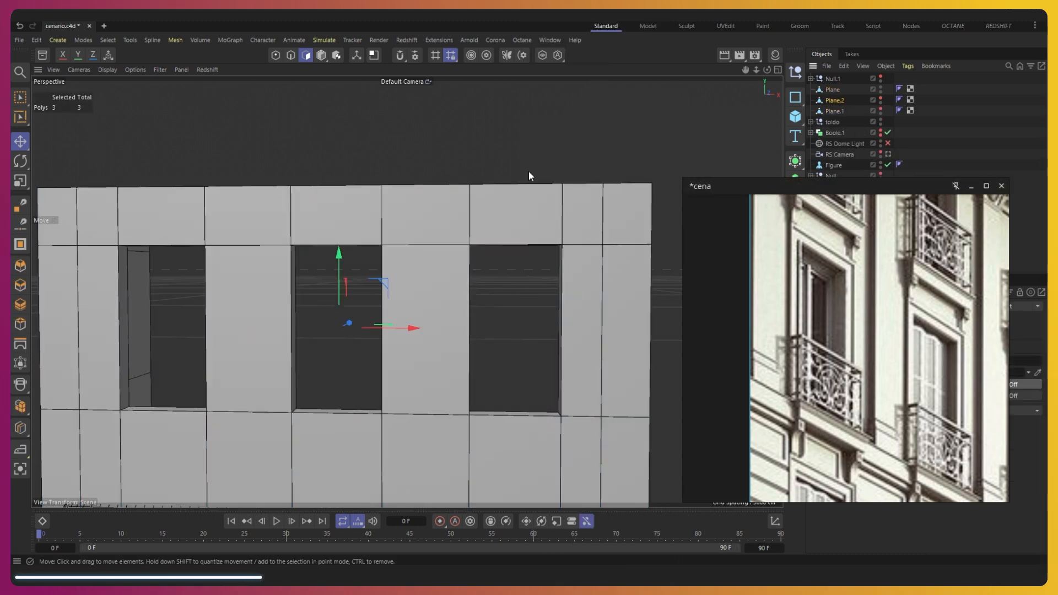
Step: Select all polygons of the wall object and reverse their normals
{"action": "left_click", "coordinate": [833, 90]}
{"action": "key", "text": "ctrl+a"}
{"action": "scroll", "coordinate": [505, 276], "scroll_direction": "down", "scroll_amount": 2}
{"action": "scroll", "coordinate": [505, 275], "scroll_direction": "down", "scroll_amount": 1}
{"action": "key", "text": "u"}
{"action": "key", "text": "r"}
{"action": "right_click", "coordinate": [504, 276]}
{"action": "left_click", "coordinate": [373, 275]}
Step: Loop-select the edges of the shop window and doorway openings, leaving out the doorway's bottom edge
{"action": "left_click_drag", "start_coordinate": [372, 275], "coordinate": [358, 259], "text": "alt"}
{"action": "scroll", "coordinate": [471, 232], "scroll_direction": "down", "scroll_amount": 5}
{"action": "scroll", "coordinate": [492, 346], "scroll_direction": "up", "scroll_amount": 6}
{"action": "middle_click_drag", "start_coordinate": [491, 347], "coordinate": [425, 335], "text": "alt"}
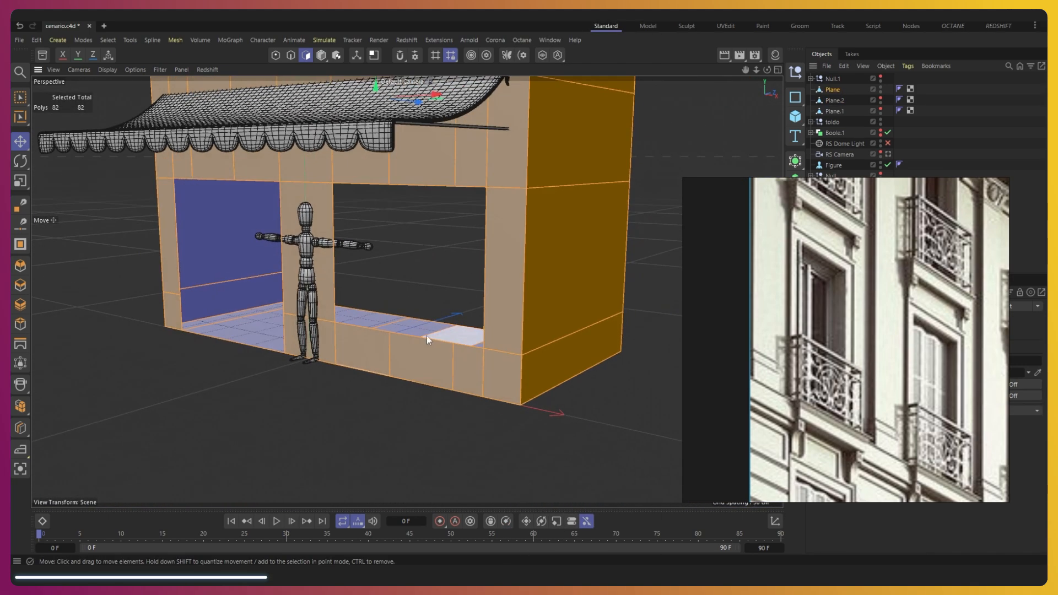
{"action": "scroll", "coordinate": [425, 335], "scroll_direction": "up", "scroll_amount": 3}
{"action": "key", "text": "u"}
{"action": "key", "text": "l"}
{"action": "left_click", "coordinate": [291, 55]}
{"action": "left_click", "coordinate": [301, 150]}
{"action": "left_click", "coordinate": [229, 181], "text": "shift"}
{"action": "scroll", "coordinate": [166, 339], "scroll_direction": "up", "scroll_amount": 4}
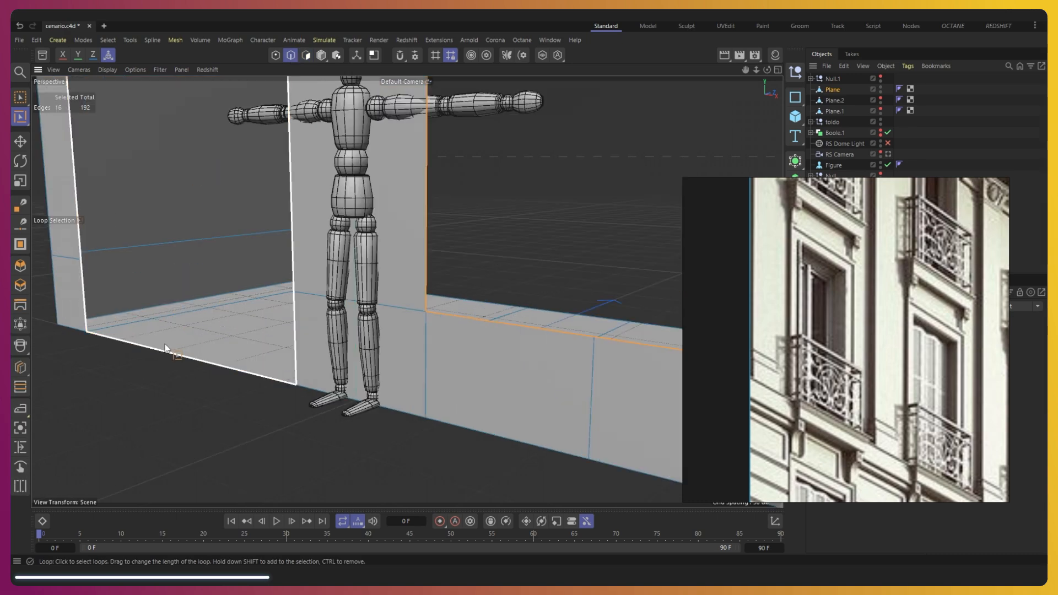
{"action": "key", "text": "e"}
{"action": "left_click", "coordinate": [208, 361], "text": "ctrl"}
{"action": "scroll", "coordinate": [237, 419], "scroll_direction": "down", "scroll_amount": 4}
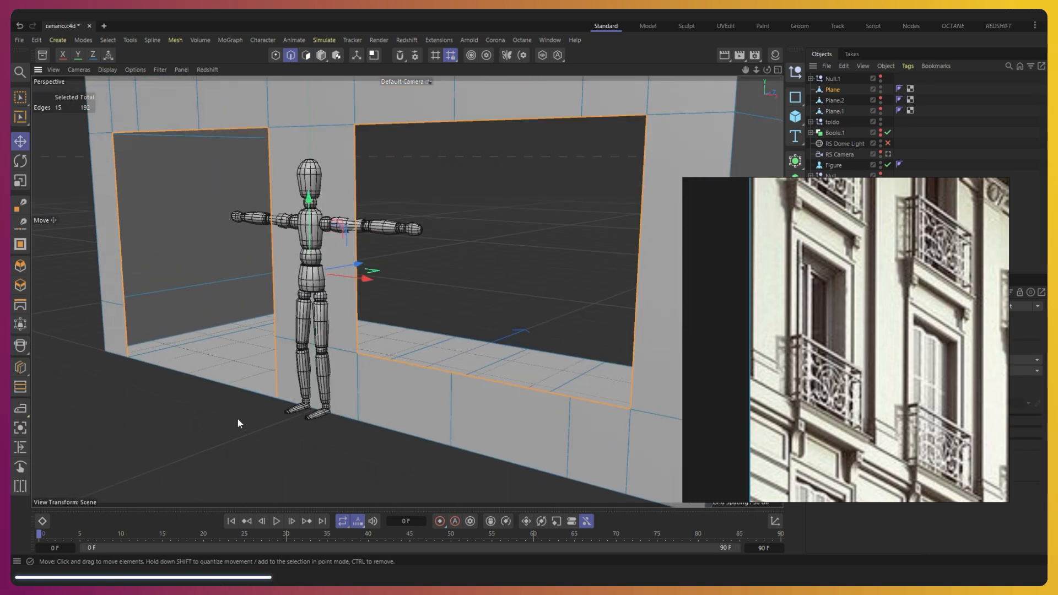
Step: Delete the doorway's bottom edge, then loop-select the edges of the doorway and shop window openings
{"action": "left_click_drag", "start_coordinate": [237, 419], "coordinate": [312, 424], "text": "alt"}
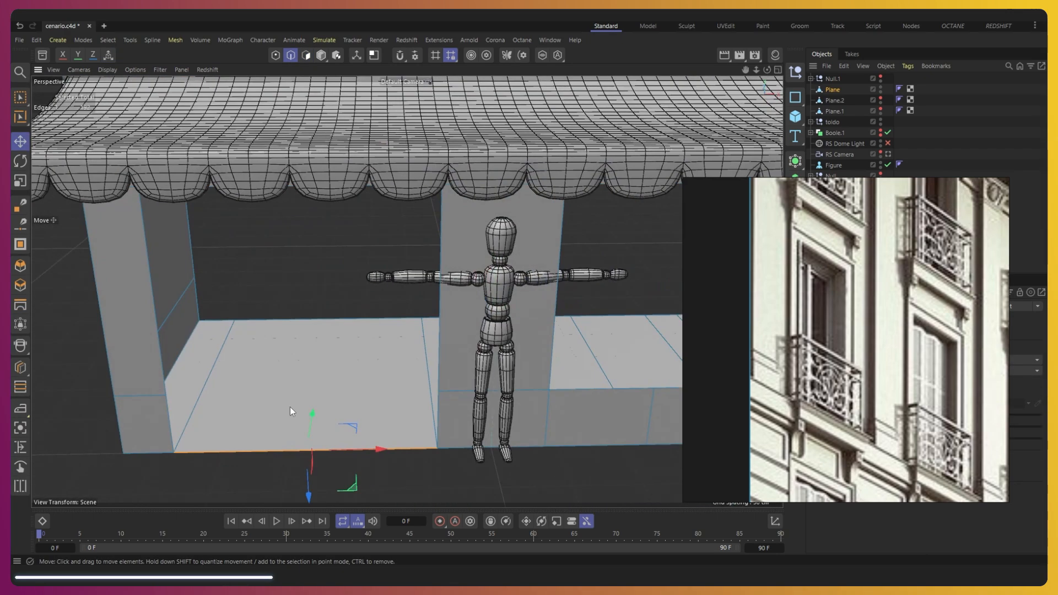
{"action": "key", "text": "Delete"}
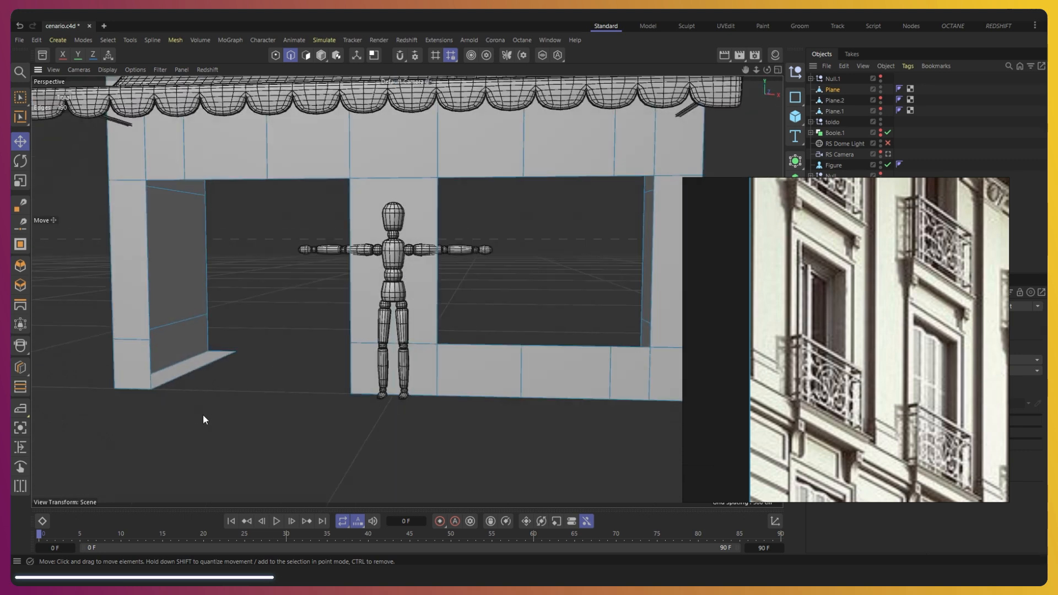
{"action": "key", "text": "u"}
{"action": "key", "text": "l"}
{"action": "left_click", "coordinate": [147, 216]}
{"action": "left_click", "coordinate": [438, 247], "text": "shift"}
Step: Extrude the selected doorway and shop window edges inward to form their reveals
{"action": "left_click_drag", "start_coordinate": [391, 264], "coordinate": [281, 295], "text": "alt"}
{"action": "right_click", "coordinate": [311, 292]}
{"action": "left_click", "coordinate": [247, 335]}
{"action": "key", "text": "e"}
{"action": "left_click_drag", "start_coordinate": [542, 264], "coordinate": [462, 283], "text": "ctrl"}
{"action": "key", "text": "ctrl+z"}
{"action": "left_click", "coordinate": [499, 344], "text": "ctrl"}
{"action": "left_click", "coordinate": [335, 323], "text": "ctrl"}
Step: Fill the missing floor area behind the doorway with a new polygon using the Polygon Pen
{"action": "left_click_drag", "start_coordinate": [353, 352], "coordinate": [381, 312], "text": "alt"}
{"action": "key", "text": "k"}
{"action": "key", "text": "l"}
{"action": "left_click", "coordinate": [449, 284]}
{"action": "key", "text": "m"}
{"action": "key", "text": "e"}
{"action": "key", "text": "ctrl+z"}
{"action": "key", "text": "m"}
{"action": "key", "text": "d"}
{"action": "key", "text": "m"}
{"action": "key", "text": "e"}
{"action": "left_click", "coordinate": [411, 366], "text": "ctrl+shift"}
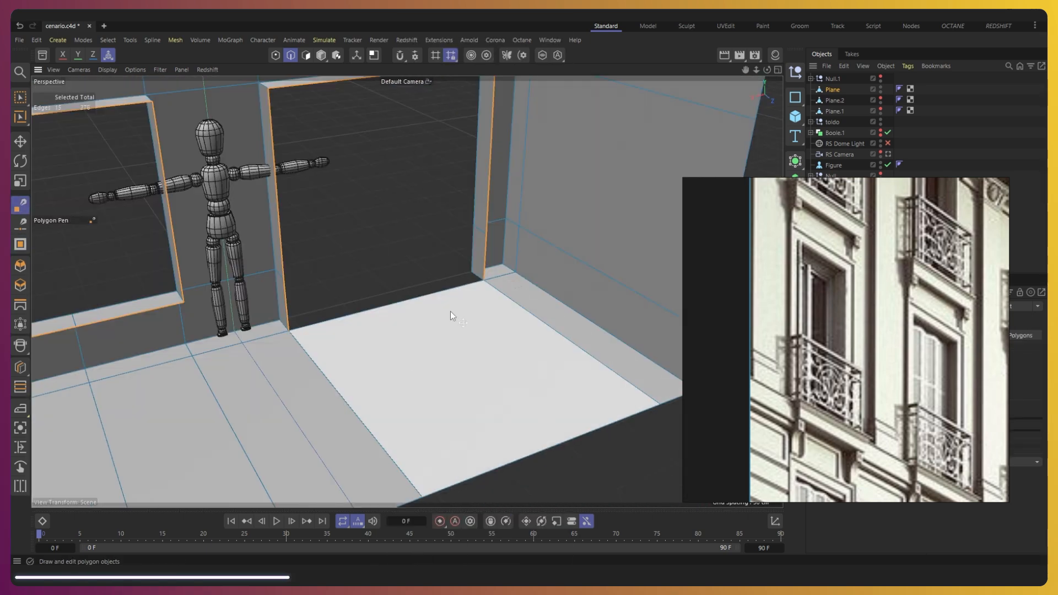
Step: Unhide the upper-floor window pane object and select all of its polygons
{"action": "left_click_drag", "start_coordinate": [478, 280], "coordinate": [416, 360], "text": "alt"}
{"action": "left_click_drag", "start_coordinate": [325, 286], "coordinate": [567, 278], "text": "alt"}
{"action": "scroll", "coordinate": [481, 307], "scroll_direction": "down", "scroll_amount": 5}
{"action": "left_click_drag", "start_coordinate": [481, 308], "coordinate": [364, 352], "text": "alt"}
{"action": "scroll", "coordinate": [467, 91], "scroll_direction": "up", "scroll_amount": 3}
{"action": "left_click", "coordinate": [832, 101]}
{"action": "left_click", "coordinate": [881, 99]}
{"action": "key", "text": "ctrl+a"}
{"action": "left_click", "coordinate": [306, 56]}
{"action": "key", "text": "ctrl+a"}
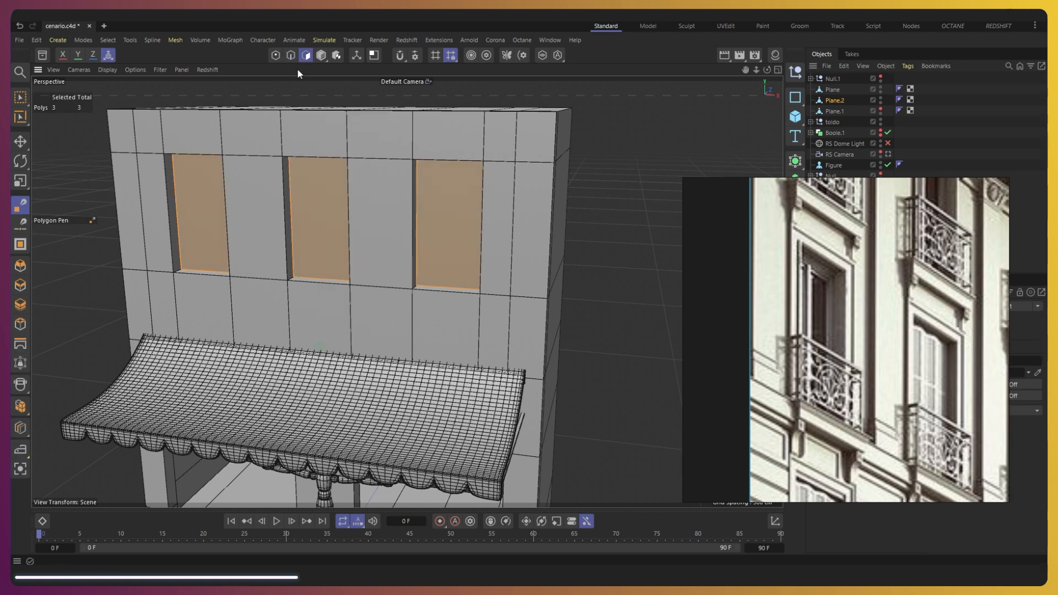
Step: Split the selected pane polygons into a new object, hide the copy and reselect the original pane object
{"action": "scroll", "coordinate": [448, 188], "scroll_direction": "up", "scroll_amount": 4}
{"action": "key", "text": "u"}
{"action": "key", "text": "p"}
{"action": "mouse_move", "coordinate": [448, 188]}
{"action": "left_mouse_down", "text": "alt"}
{"action": "mouse_move", "coordinate": [469, 193]}
{"action": "mouse_move", "coordinate": [444, 200]}
{"action": "left_mouse_up", "text": "alt"}
{"action": "left_click_drag", "start_coordinate": [404, 307], "coordinate": [367, 313], "text": "alt"}
{"action": "left_click", "coordinate": [857, 110]}
{"action": "double_click", "coordinate": [880, 109]}
{"action": "left_click", "coordinate": [845, 98]}
Step: Try to move the three pane polygons out in front of the wall
{"action": "scroll", "coordinate": [342, 192], "scroll_direction": "down", "scroll_amount": 4}
{"action": "left_click_drag", "start_coordinate": [342, 193], "coordinate": [225, 179], "text": "alt"}
{"action": "key", "text": "e"}
{"action": "left_click_drag", "start_coordinate": [325, 220], "coordinate": [295, 222]}
{"action": "left_click_drag", "start_coordinate": [301, 229], "coordinate": [371, 239], "text": "alt"}
{"action": "scroll", "coordinate": [372, 238], "scroll_direction": "up", "scroll_amount": 4}
{"action": "left_click_drag", "start_coordinate": [211, 261], "coordinate": [225, 253]}
Step: Inset the three pane polygons to form a narrow border around each
{"action": "left_click_drag", "start_coordinate": [488, 333], "coordinate": [460, 216], "text": "alt"}
{"action": "right_click", "coordinate": [385, 255]}
{"action": "left_click", "coordinate": [404, 124]}
{"action": "left_click_drag", "start_coordinate": [411, 182], "coordinate": [251, 280]}
{"action": "key", "text": "e"}
{"action": "left_click", "coordinate": [353, 350], "text": "ctrl"}
{"action": "left_click", "coordinate": [196, 292]}
{"action": "left_click", "coordinate": [162, 280]}
{"action": "left_click_drag", "start_coordinate": [162, 280], "coordinate": [178, 272], "text": "alt"}
{"action": "left_click_drag", "start_coordinate": [100, 241], "coordinate": [96, 259]}
{"action": "key", "text": "ctrl+z"}
{"action": "left_click_drag", "start_coordinate": [160, 278], "coordinate": [209, 292], "text": "alt"}
{"action": "scroll", "coordinate": [125, 307], "scroll_direction": "down", "scroll_amount": 4}
Step: Try to loop-select the border polygons around the upper windows
{"action": "left_click", "coordinate": [128, 309]}
{"action": "scroll", "coordinate": [385, 210], "scroll_direction": "up", "scroll_amount": 6}
{"action": "scroll", "coordinate": [398, 286], "scroll_direction": "down", "scroll_amount": 3}
{"action": "left_click", "coordinate": [397, 285]}
{"action": "left_click_drag", "start_coordinate": [398, 285], "coordinate": [250, 335], "text": "alt"}
{"action": "left_click", "coordinate": [251, 335]}
{"action": "key", "text": "u"}
{"action": "key", "text": "l"}
{"action": "left_click", "coordinate": [408, 269]}
{"action": "left_click", "coordinate": [143, 302]}
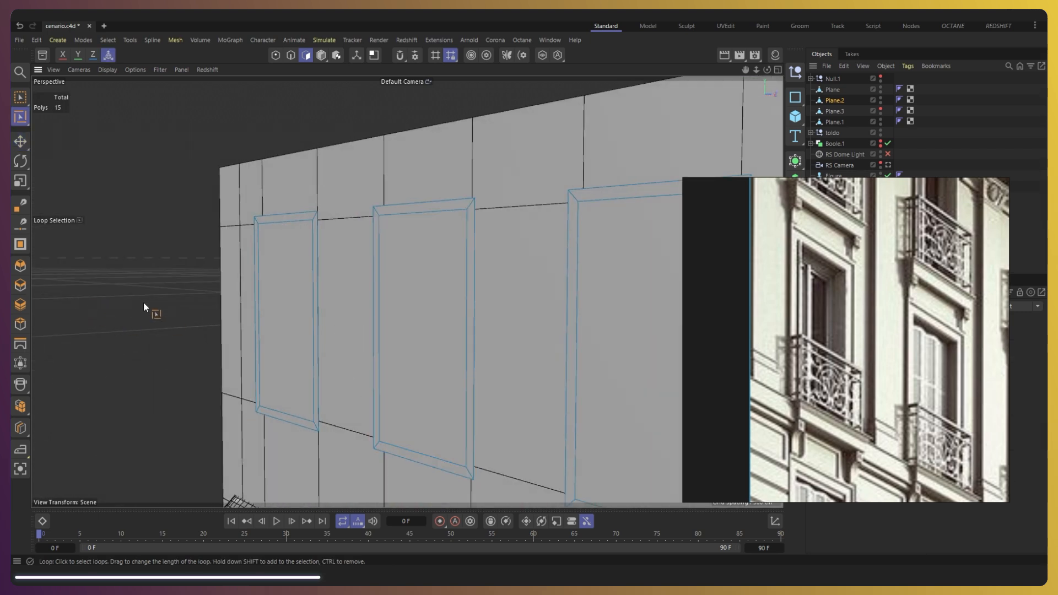
Step: Loop-select the border polygons around the far window and add the near window's border to the selection
{"action": "key", "text": "e"}
{"action": "left_click", "coordinate": [376, 276]}
{"action": "left_click", "coordinate": [470, 297], "text": "shift"}
{"action": "left_click", "coordinate": [388, 211]}
{"action": "key", "text": "u"}
{"action": "key", "text": "l"}
{"action": "left_click", "coordinate": [399, 460]}
{"action": "left_click", "coordinate": [283, 231]}
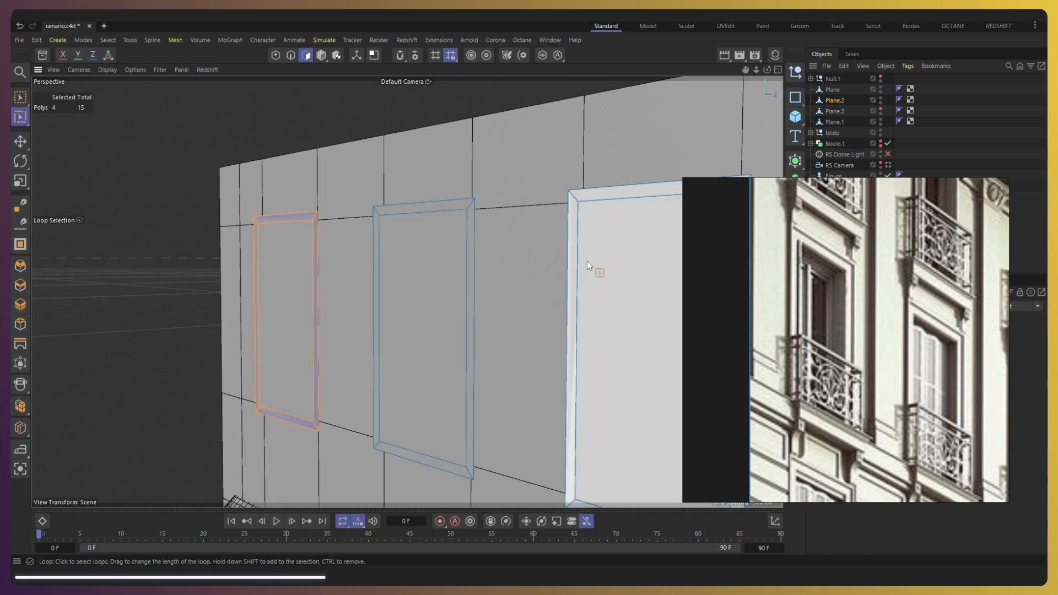
{"action": "left_click", "coordinate": [572, 270], "text": "shift"}
Step: Undo the border, inset and move edits made to the pane polygons
{"action": "key", "text": "r"}
{"action": "left_click", "coordinate": [330, 310]}
{"action": "left_click", "coordinate": [571, 338]}
{"action": "key", "text": "ctrl+z"}
{"action": "key", "text": "ctrl+z"}
{"action": "left_click", "coordinate": [330, 307]}
{"action": "scroll", "coordinate": [270, 339], "scroll_direction": "up", "scroll_amount": 4}
{"action": "left_click_drag", "start_coordinate": [270, 339], "coordinate": [497, 365], "text": "alt"}
{"action": "scroll", "coordinate": [262, 188], "scroll_direction": "up", "scroll_amount": 3}
{"action": "left_click_drag", "start_coordinate": [263, 188], "coordinate": [352, 237], "text": "alt"}
{"action": "scroll", "coordinate": [145, 160], "scroll_direction": "down", "scroll_amount": 4}
{"action": "key", "text": "ctrl+z"}
{"action": "key", "text": "ctrl+z"}
{"action": "key", "text": "ctrl+z"}
{"action": "key", "text": "ctrl+z"}
{"action": "key", "text": "ctrl+z"}
{"action": "key", "text": "ctrl+z"}
{"action": "key", "text": "ctrl+z"}
{"action": "key", "text": "ctrl+z"}
{"action": "key", "text": "ctrl+z"}
Step: Move the whole pane object out in front of the facade in Model mode
{"action": "left_click", "coordinate": [321, 56]}
{"action": "left_click_drag", "start_coordinate": [441, 259], "coordinate": [345, 279], "text": "alt"}
{"action": "key", "text": "e"}
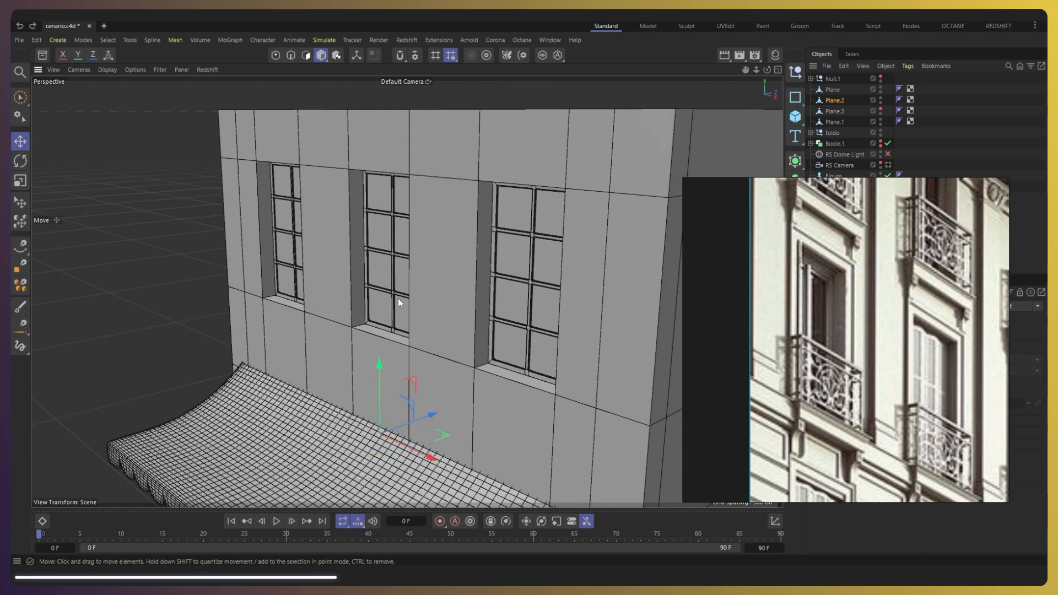
{"action": "left_click_drag", "start_coordinate": [434, 416], "coordinate": [392, 430]}
Step: Select the three pane polygons and try scaling them
{"action": "left_click", "coordinate": [306, 55]}
{"action": "left_click", "coordinate": [174, 223]}
{"action": "left_click", "coordinate": [254, 245]}
{"action": "left_click", "coordinate": [354, 273], "text": "shift"}
{"action": "left_click", "coordinate": [481, 309], "text": "shift"}
{"action": "key", "text": "t"}
{"action": "left_click_drag", "start_coordinate": [357, 294], "coordinate": [496, 285]}
{"action": "key", "text": "ctrl+z"}
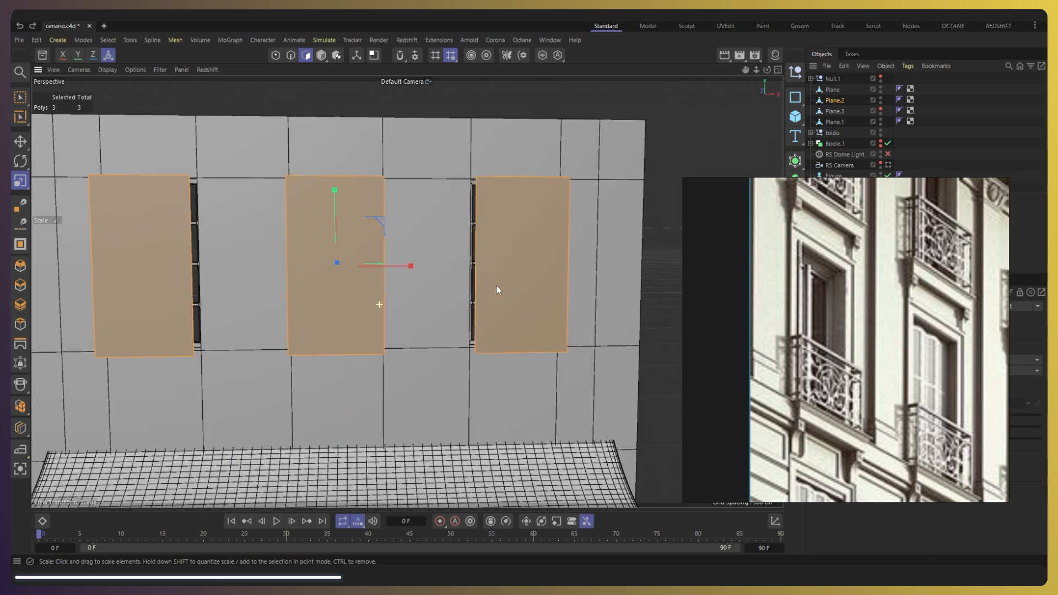
Step: Select the three pane polygons and inset them outward to create a narrow border around each
{"action": "left_click", "coordinate": [430, 248]}
{"action": "left_click", "coordinate": [333, 212]}
{"action": "left_click", "coordinate": [179, 226], "text": "shift"}
{"action": "left_click", "coordinate": [487, 256], "text": "shift"}
{"action": "right_click", "coordinate": [326, 231]}
{"action": "left_click", "coordinate": [350, 119]}
{"action": "left_click_drag", "start_coordinate": [302, 236], "coordinate": [291, 236]}
{"action": "right_click", "coordinate": [291, 234]}
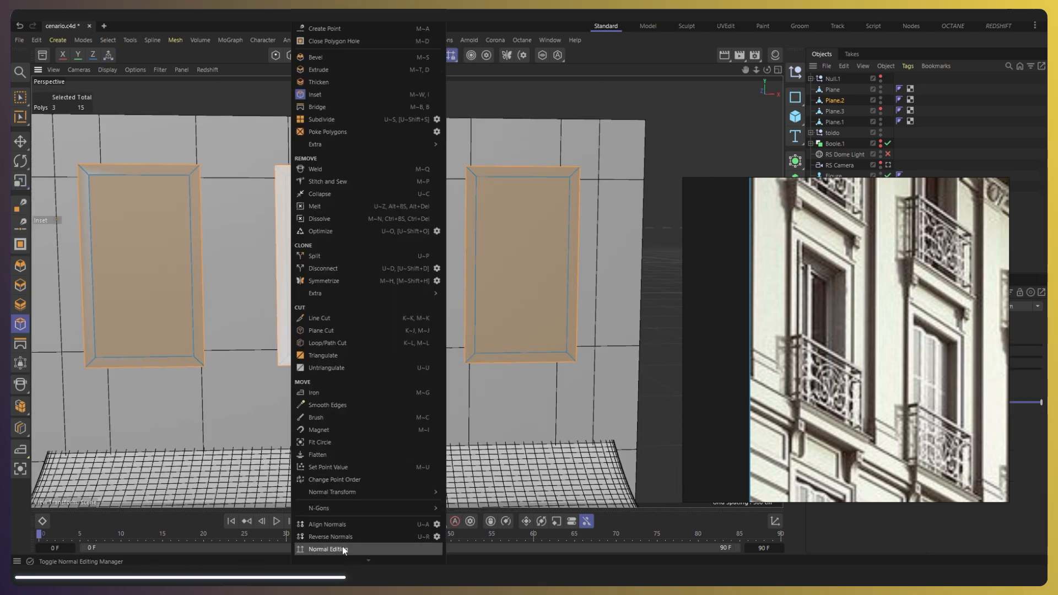
{"action": "key", "text": "Escape"}
{"action": "scroll", "coordinate": [342, 282], "scroll_direction": "down", "scroll_amount": 2}
{"action": "left_click", "coordinate": [640, 229]}
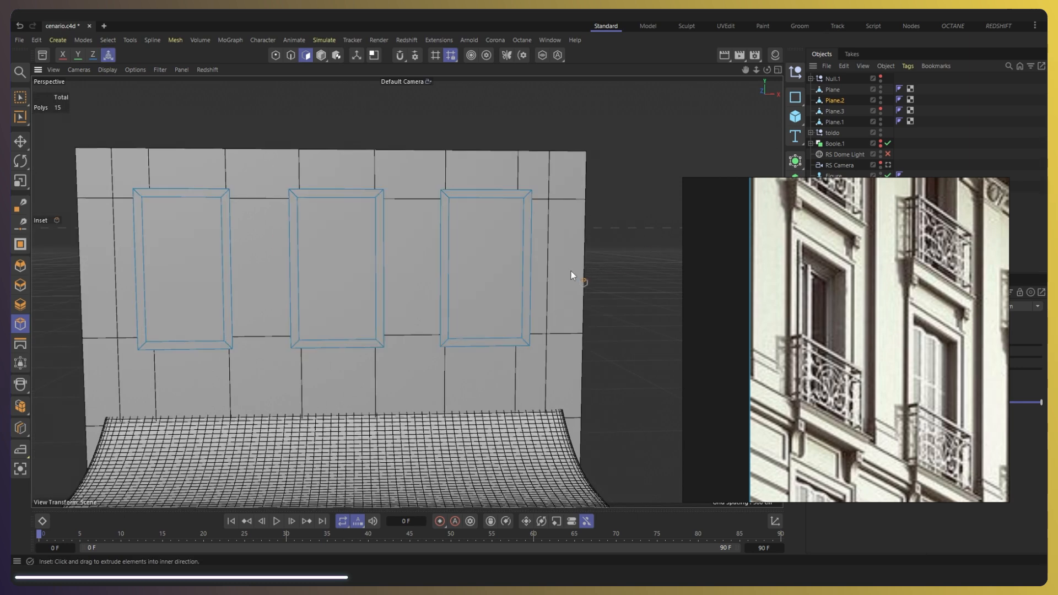
Step: Loop-select the border polygons around all three upper windows
{"action": "key", "text": "u"}
{"action": "key", "text": "l"}
{"action": "left_click", "coordinate": [527, 268]}
{"action": "left_click", "coordinate": [358, 254], "text": "shift"}
{"action": "left_click", "coordinate": [210, 219], "text": "shift"}
Step: Add a lengthwise loop cut through the border of each of the three windows
{"action": "left_click_drag", "start_coordinate": [349, 275], "coordinate": [415, 285], "text": "alt"}
{"action": "key", "text": "k"}
{"action": "key", "text": "l"}
{"action": "left_click_drag", "start_coordinate": [525, 220], "coordinate": [532, 212], "text": "alt"}
{"action": "left_click", "coordinate": [555, 173]}
{"action": "left_click_drag", "start_coordinate": [298, 240], "coordinate": [378, 186], "text": "alt"}
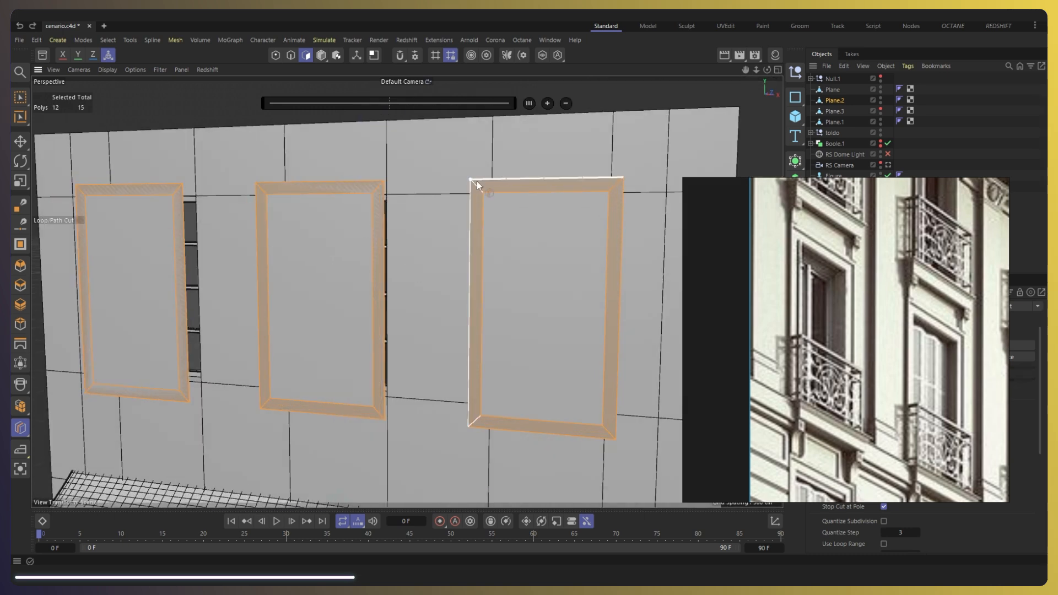
{"action": "left_click", "coordinate": [378, 190]}
{"action": "left_click", "coordinate": [177, 189]}
Step: Loop-select the outer ring of polygons on each of the three window borders
{"action": "scroll", "coordinate": [157, 204], "scroll_direction": "up", "scroll_amount": 4}
{"action": "key", "text": "u"}
{"action": "key", "text": "l"}
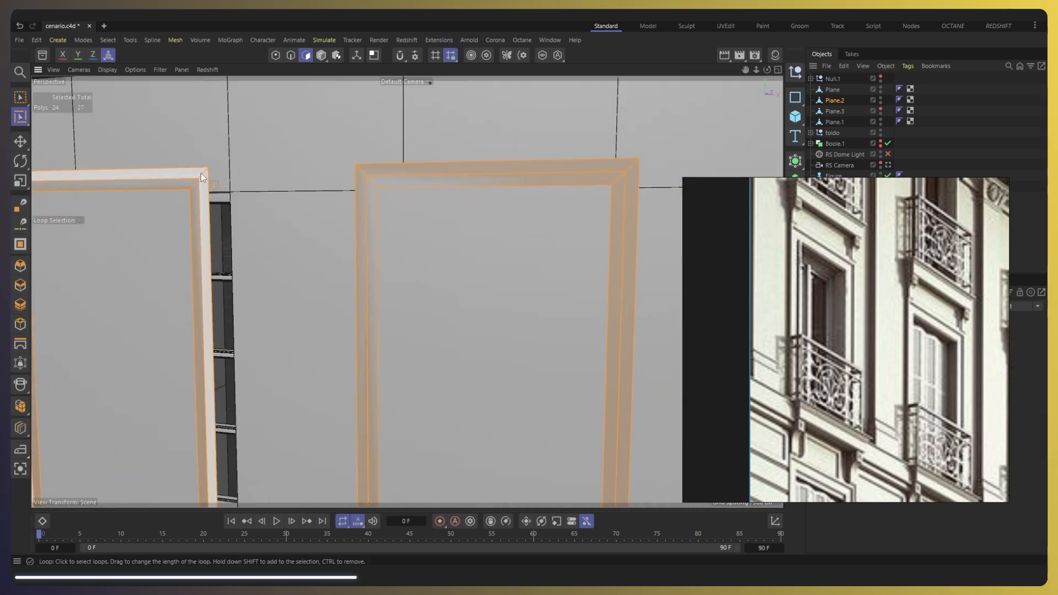
{"action": "left_click", "coordinate": [201, 174]}
{"action": "left_click", "coordinate": [362, 184], "text": "shift"}
{"action": "scroll", "coordinate": [317, 192], "scroll_direction": "down", "scroll_amount": 3}
{"action": "scroll", "coordinate": [320, 196], "scroll_direction": "down", "scroll_amount": 3}
{"action": "scroll", "coordinate": [596, 175], "scroll_direction": "up", "scroll_amount": 6}
{"action": "left_click", "coordinate": [534, 180], "text": "shift"}
{"action": "left_click_drag", "start_coordinate": [564, 208], "coordinate": [227, 260], "text": "alt"}
{"action": "left_click", "coordinate": [453, 282]}
{"action": "left_click", "coordinate": [551, 118]}
{"action": "right_click", "coordinate": [590, 112]}
{"action": "left_click", "coordinate": [601, 109]}
{"action": "scroll", "coordinate": [459, 262], "scroll_direction": "down", "scroll_amount": 3}
Step: Try to extrude the outer polygon rings of all three window borders by about 4.06 cm with caps off
{"action": "left_click_drag", "start_coordinate": [459, 262], "coordinate": [402, 298], "text": "alt"}
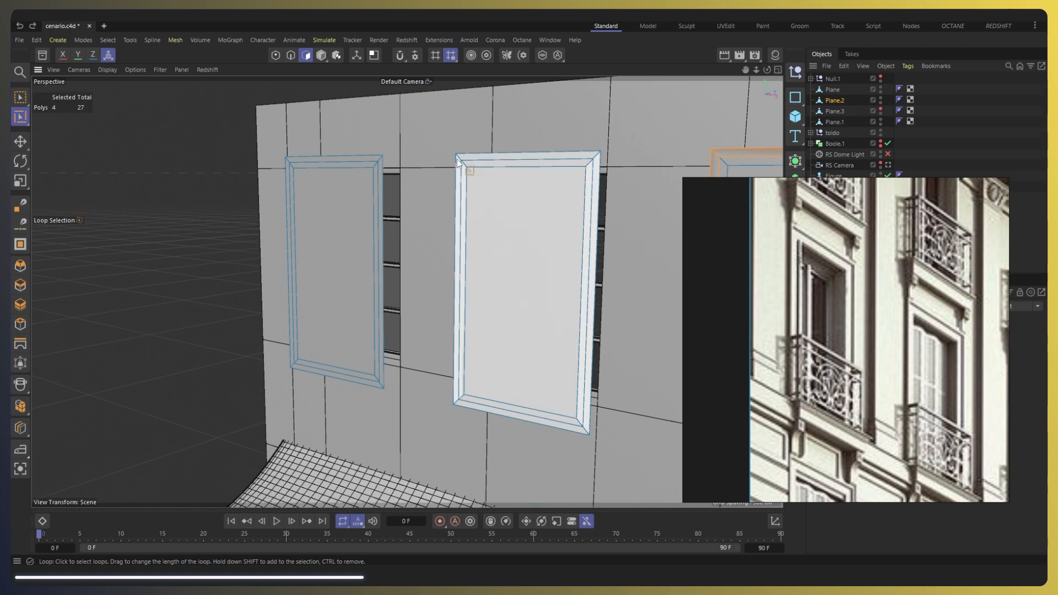
{"action": "left_click", "coordinate": [381, 164], "text": "shift"}
{"action": "scroll", "coordinate": [607, 276], "scroll_direction": "up", "scroll_amount": 6}
{"action": "left_click_drag", "start_coordinate": [557, 170], "coordinate": [485, 201], "text": "alt"}
{"action": "right_click", "coordinate": [547, 124]}
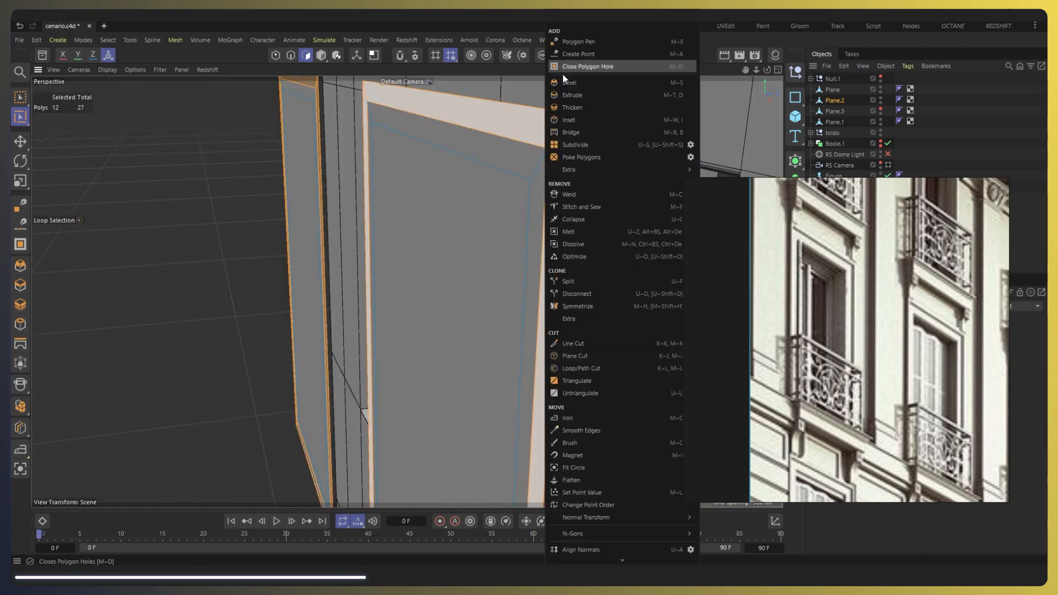
{"action": "left_click", "coordinate": [571, 95]}
{"action": "left_click", "coordinate": [875, 418]}
{"action": "left_click_drag", "start_coordinate": [555, 136], "coordinate": [134, 192]}
{"action": "key", "text": "ctrl+z"}
{"action": "key", "text": "ctrl+z"}
{"action": "left_click_drag", "start_coordinate": [265, 171], "coordinate": [303, 307], "text": "alt"}
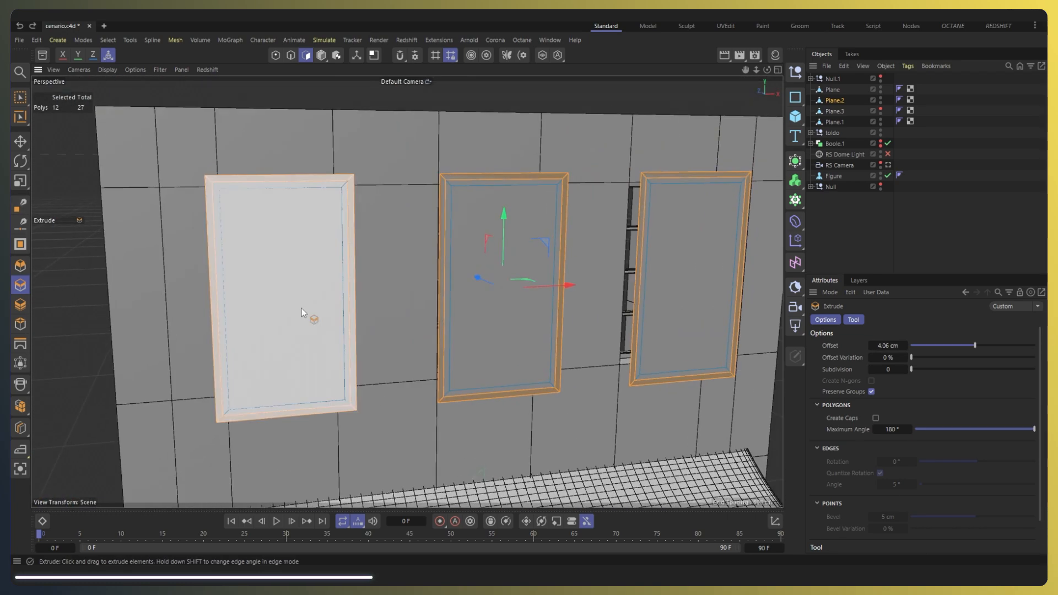
Step: Select the pane polygons inside the three window borders and delete them
{"action": "key", "text": "e"}
{"action": "left_click", "coordinate": [265, 282]}
{"action": "left_click", "coordinate": [501, 286], "text": "shift"}
{"action": "left_click", "coordinate": [654, 299], "text": "shift"}
{"action": "key", "text": "Delete"}
Step: Loop-select the outer polygon ring of each of the three window frames and extrude them outward
{"action": "left_click_drag", "start_coordinate": [595, 338], "coordinate": [592, 223], "text": "alt"}
{"action": "key", "text": "u"}
{"action": "key", "text": "l"}
{"action": "left_click", "coordinate": [628, 191]}
{"action": "left_click", "coordinate": [437, 165], "text": "shift"}
{"action": "left_click", "coordinate": [329, 156], "text": "shift"}
{"action": "left_click_drag", "start_coordinate": [329, 155], "coordinate": [389, 149], "text": "alt"}
{"action": "right_click", "coordinate": [523, 113]}
{"action": "left_click", "coordinate": [554, 99]}
Step: Loop-select the inner polygon ring of the rightmost window frame and try to delete it
{"action": "left_click_drag", "start_coordinate": [489, 224], "coordinate": [292, 234], "text": "alt"}
{"action": "key", "text": "u"}
{"action": "key", "text": "l"}
{"action": "left_click", "coordinate": [528, 257]}
{"action": "key", "text": "Delete"}
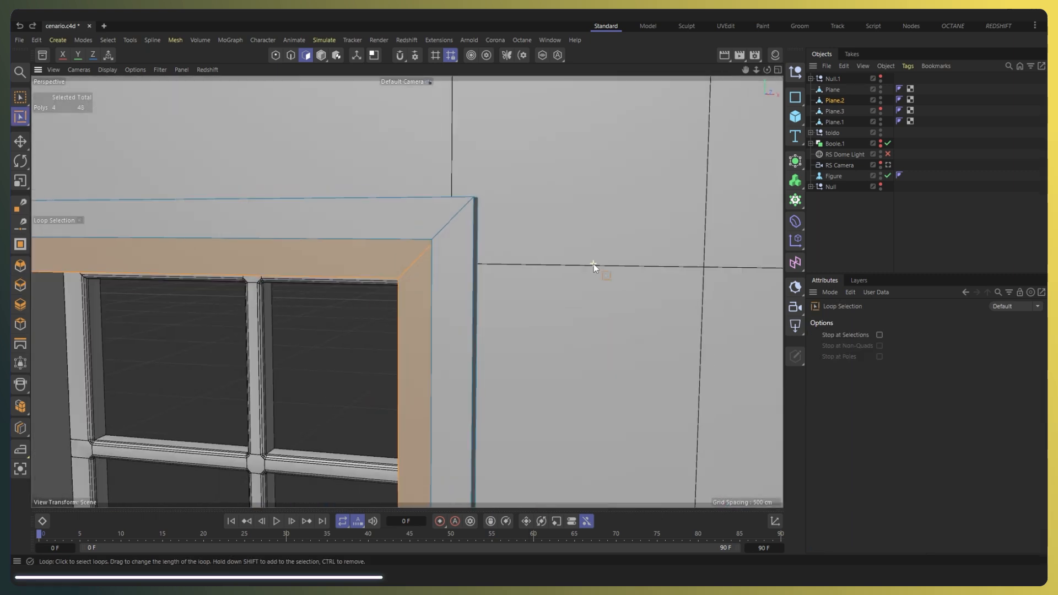
Step: Switch to Model mode with the Move tool and change the workspace to the Redshift layout
{"action": "scroll", "coordinate": [594, 263], "scroll_direction": "down", "scroll_amount": 5}
{"action": "left_click_drag", "start_coordinate": [584, 276], "coordinate": [111, 246], "text": "alt"}
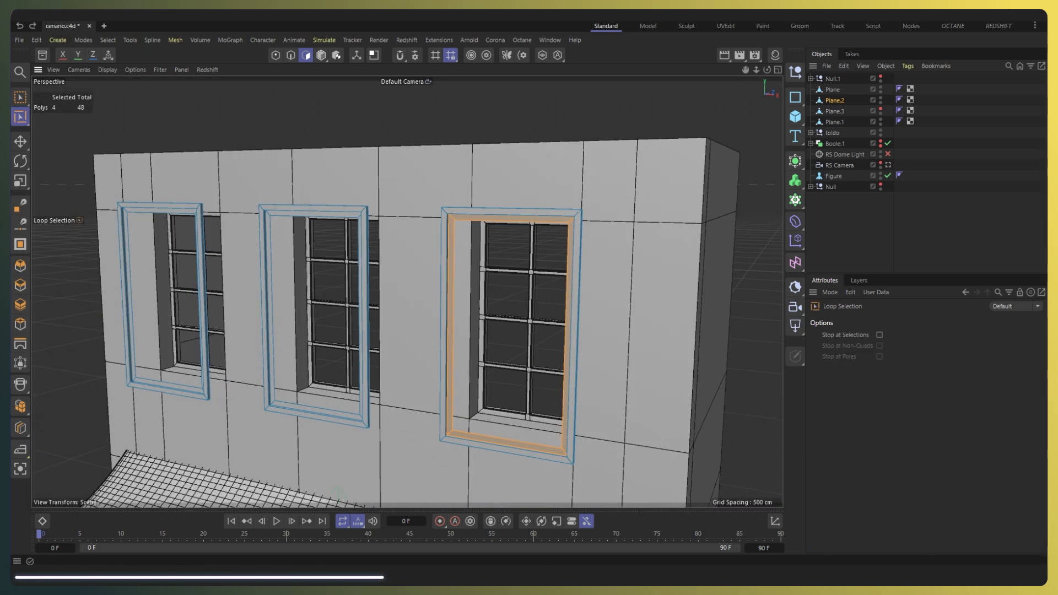
{"action": "left_click", "coordinate": [321, 55]}
{"action": "left_click_drag", "start_coordinate": [378, 171], "coordinate": [382, 309], "text": "alt"}
{"action": "key", "text": "e"}
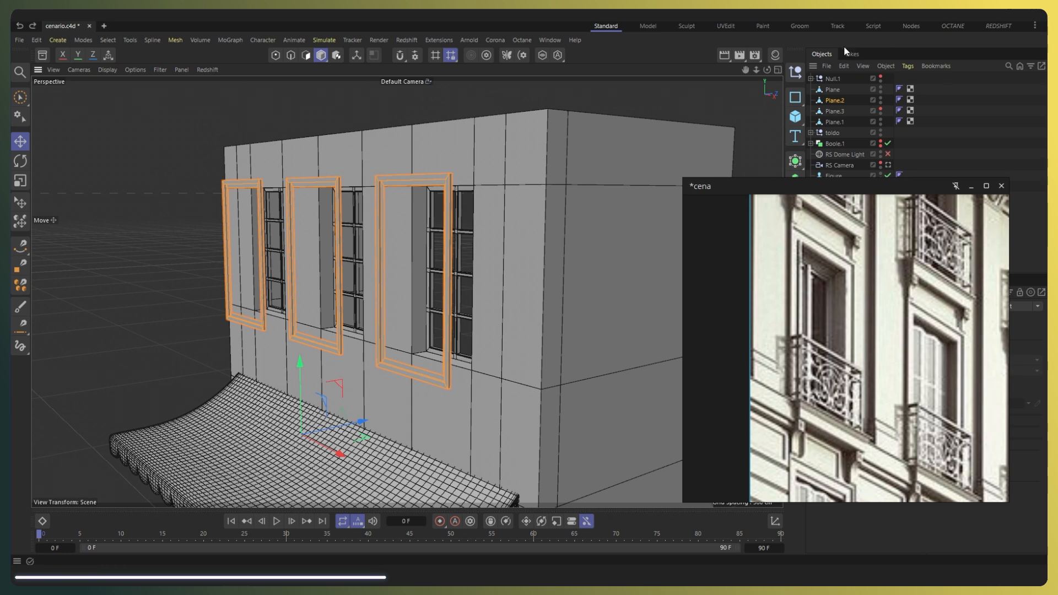
{"action": "left_click", "coordinate": [998, 26]}
{"action": "left_click", "coordinate": [694, 54]}
{"action": "left_click_drag", "start_coordinate": [746, 43], "coordinate": [640, 44]}
{"action": "left_click", "coordinate": [655, 202]}
{"action": "left_click", "coordinate": [740, 46]}
Step: Move the three window frames along their depth axis until they sit against the wall
{"action": "scroll", "coordinate": [382, 292], "scroll_direction": "up", "scroll_amount": 3}
{"action": "left_click_drag", "start_coordinate": [382, 292], "coordinate": [385, 312], "text": "alt"}
{"action": "left_click_drag", "start_coordinate": [353, 259], "coordinate": [390, 249]}
{"action": "scroll", "coordinate": [551, 198], "scroll_direction": "up", "scroll_amount": 3}
{"action": "left_click_drag", "start_coordinate": [481, 182], "coordinate": [517, 179], "text": "alt"}
{"action": "scroll", "coordinate": [449, 252], "scroll_direction": "down", "scroll_amount": 3}
{"action": "left_click_drag", "start_coordinate": [452, 255], "coordinate": [514, 249], "text": "alt"}
{"action": "scroll", "coordinate": [406, 298], "scroll_direction": "down", "scroll_amount": 4}
{"action": "left_click_drag", "start_coordinate": [406, 298], "coordinate": [497, 215], "text": "alt"}
{"action": "left_click_drag", "start_coordinate": [479, 273], "coordinate": [532, 273], "text": "alt"}
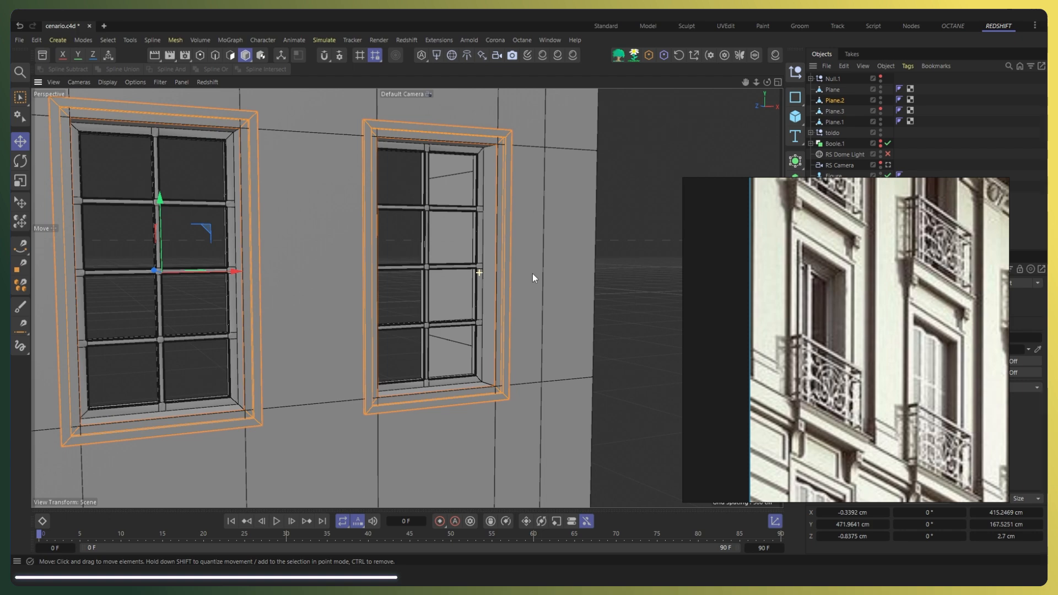
Step: Examine from several angles how the frames fit around the upper window openings
{"action": "scroll", "coordinate": [495, 146], "scroll_direction": "up", "scroll_amount": 5}
{"action": "scroll", "coordinate": [494, 145], "scroll_direction": "down", "scroll_amount": 8}
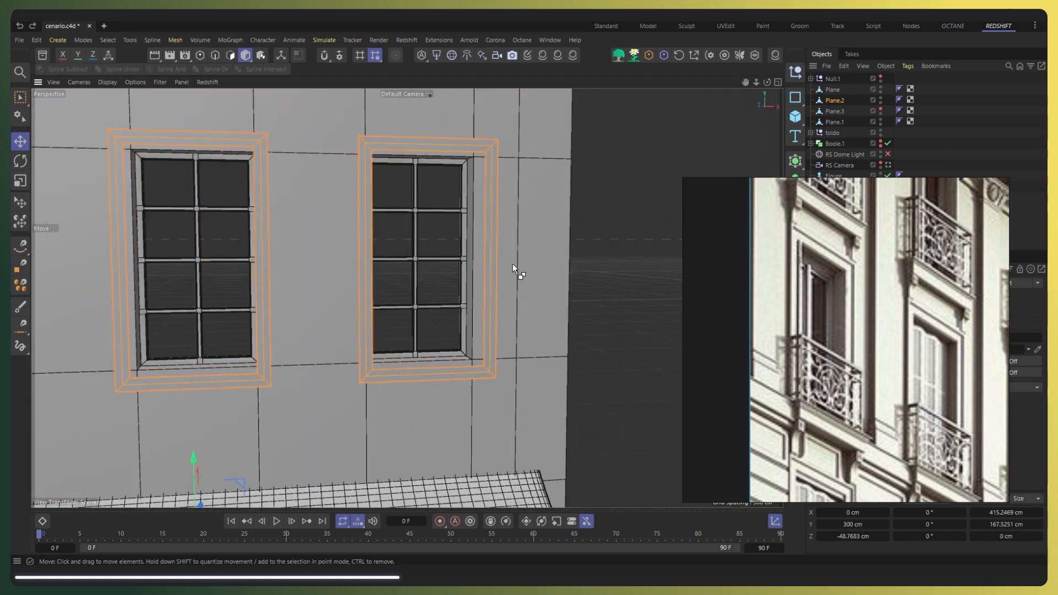
{"action": "scroll", "coordinate": [513, 263], "scroll_direction": "down", "scroll_amount": 3}
{"action": "scroll", "coordinate": [511, 266], "scroll_direction": "down", "scroll_amount": 3}
{"action": "left_click_drag", "start_coordinate": [517, 265], "coordinate": [472, 216], "text": "alt"}
{"action": "scroll", "coordinate": [428, 159], "scroll_direction": "up", "scroll_amount": 6}
{"action": "left_click_drag", "start_coordinate": [428, 158], "coordinate": [481, 177], "text": "alt"}
{"action": "scroll", "coordinate": [513, 158], "scroll_direction": "down", "scroll_amount": 4}
{"action": "scroll", "coordinate": [420, 333], "scroll_direction": "down", "scroll_amount": 3}
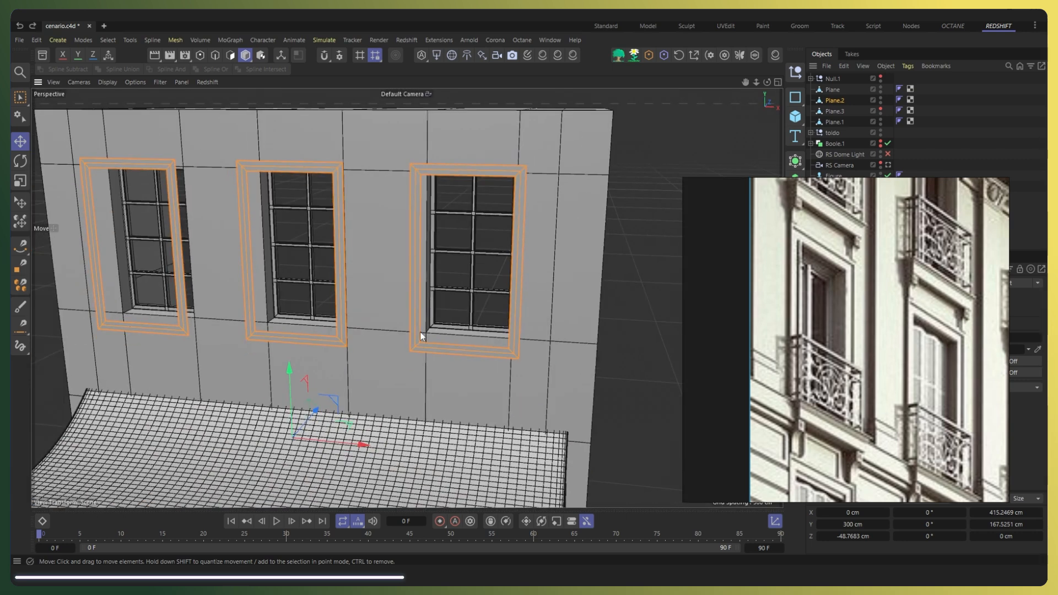
Step: Delete the window frames object and select the wall plane for polygon editing
{"action": "key", "text": "Delete"}
{"action": "left_click", "coordinate": [833, 90]}
{"action": "left_click", "coordinate": [231, 56]}
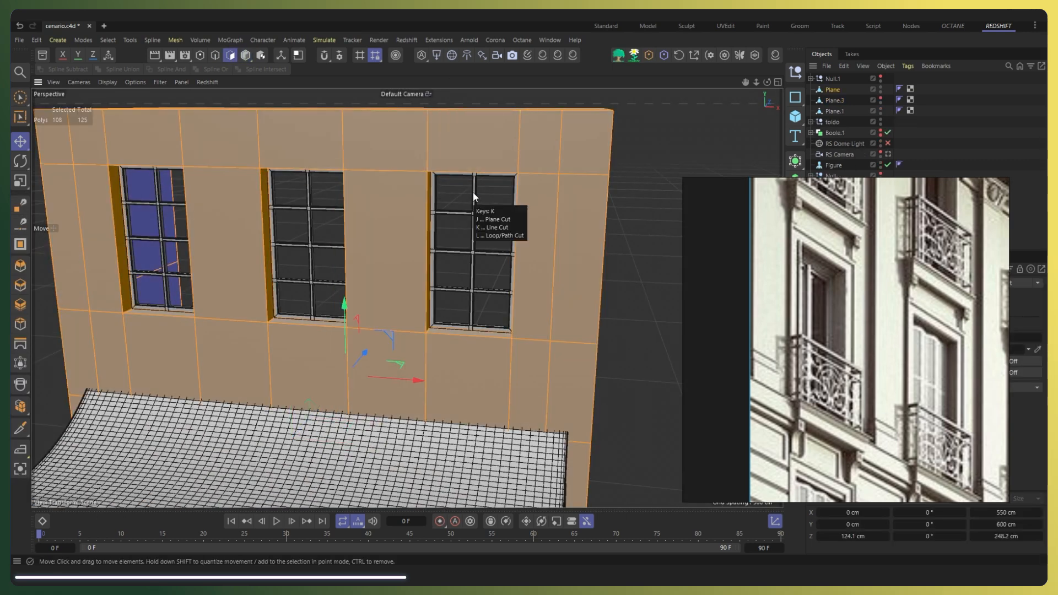
Step: Select the edge loop around the rightmost upper window opening in the wall
{"action": "key", "text": "k"}
{"action": "key", "text": "l"}
{"action": "left_click_drag", "start_coordinate": [497, 335], "coordinate": [489, 354], "text": "alt"}
{"action": "scroll", "coordinate": [489, 354], "scroll_direction": "up", "scroll_amount": 2}
{"action": "scroll", "coordinate": [488, 354], "scroll_direction": "down", "scroll_amount": 1}
{"action": "key", "text": "e"}
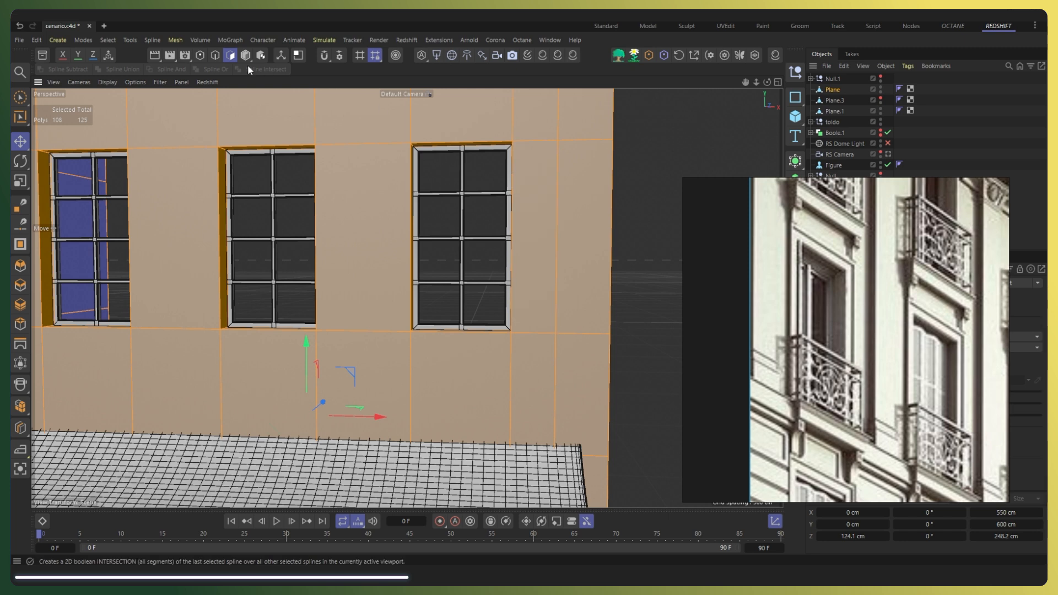
{"action": "left_click", "coordinate": [216, 56]}
{"action": "double_click", "coordinate": [459, 152]}
{"action": "key", "text": "m"}
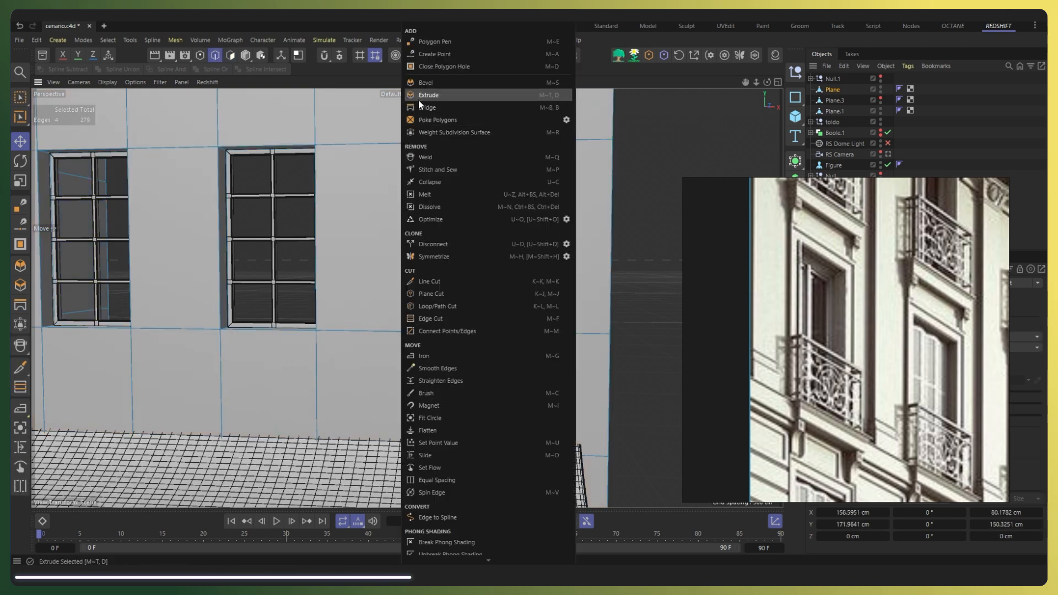
Step: Select the eight wall polygons surrounding the rightmost upper window and start an Inset on them
{"action": "left_click", "coordinate": [231, 56]}
{"action": "left_click", "coordinate": [523, 220], "text": "shift"}
{"action": "left_click", "coordinate": [485, 128], "text": "shift"}
{"action": "left_click", "coordinate": [520, 134], "text": "shift"}
{"action": "left_click", "coordinate": [394, 129], "text": "shift"}
{"action": "left_click", "coordinate": [388, 349], "text": "shift"}
{"action": "left_click", "coordinate": [463, 355], "text": "shift"}
{"action": "left_click", "coordinate": [525, 353], "text": "shift"}
{"action": "right_click", "coordinate": [527, 300]}
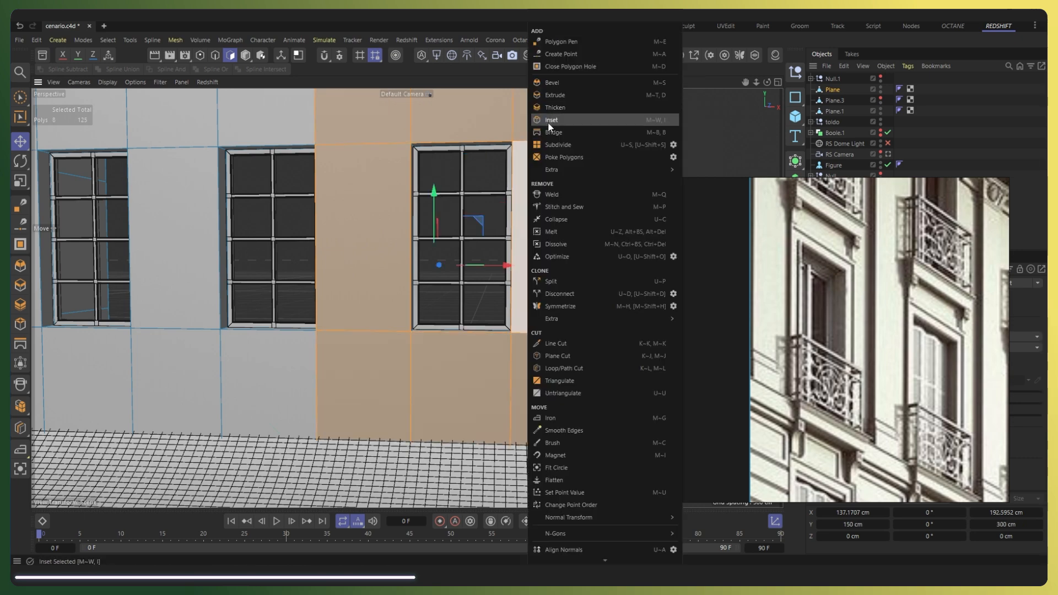
{"action": "left_click", "coordinate": [551, 120]}
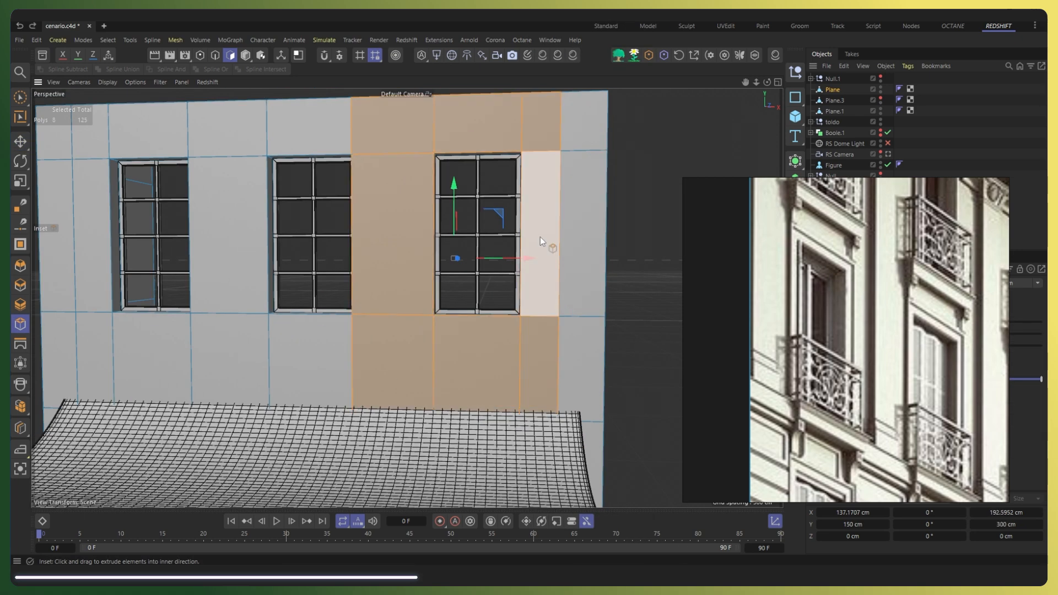
Step: Undo the wall polygon selections and the deletion of the window frames object
{"action": "key", "text": "ctrl+z"}
{"action": "key", "text": "ctrl+z"}
{"action": "key", "text": "ctrl+z"}
{"action": "key", "text": "ctrl+z"}
{"action": "key", "text": "ctrl+z"}
{"action": "key", "text": "ctrl+z"}
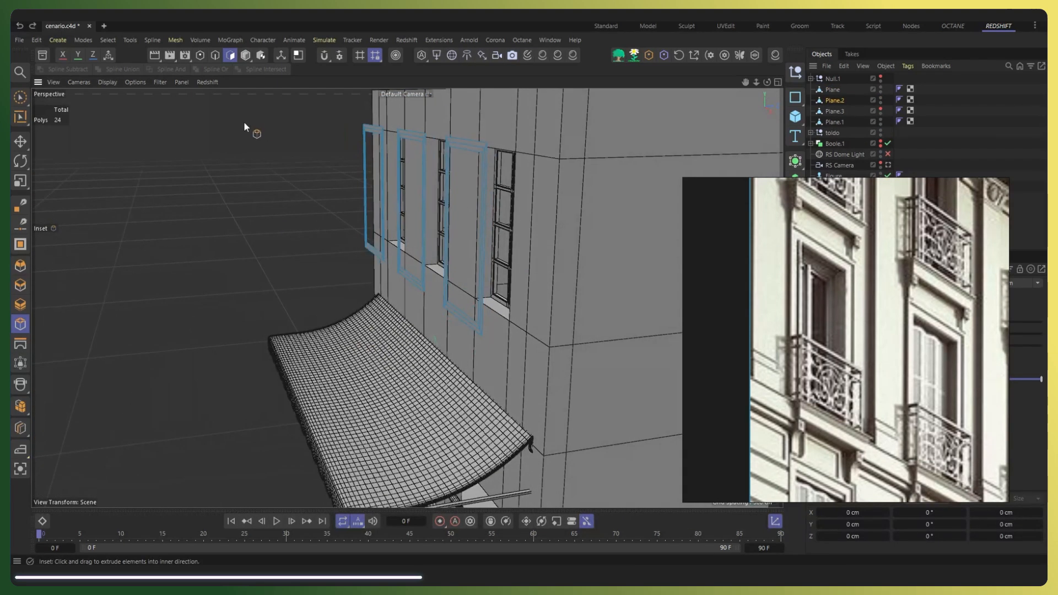
Step: Move the window frames object against the wall, to a Z position of about -20.7 cm
{"action": "left_click_drag", "start_coordinate": [451, 344], "coordinate": [485, 348]}
{"action": "left_click_drag", "start_coordinate": [484, 348], "coordinate": [481, 349]}
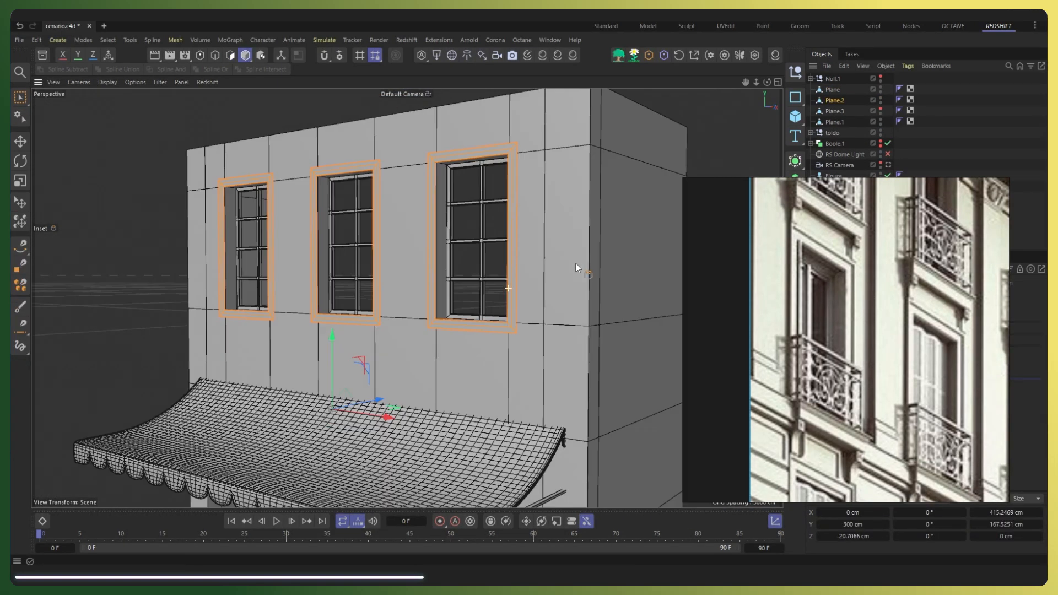
{"action": "scroll", "coordinate": [575, 263], "scroll_direction": "up", "scroll_amount": 5}
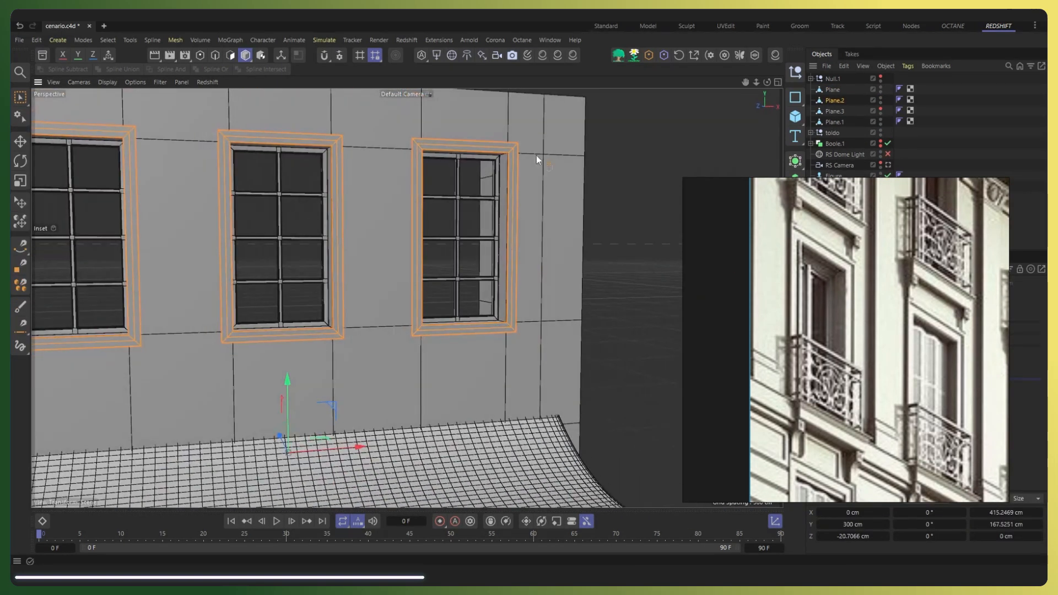
Step: Switch to edge editing and loop-select the middle edge loop of each window frame
{"action": "left_click", "coordinate": [214, 56]}
{"action": "key", "text": "k"}
{"action": "key", "text": "l"}
{"action": "key", "text": "k"}
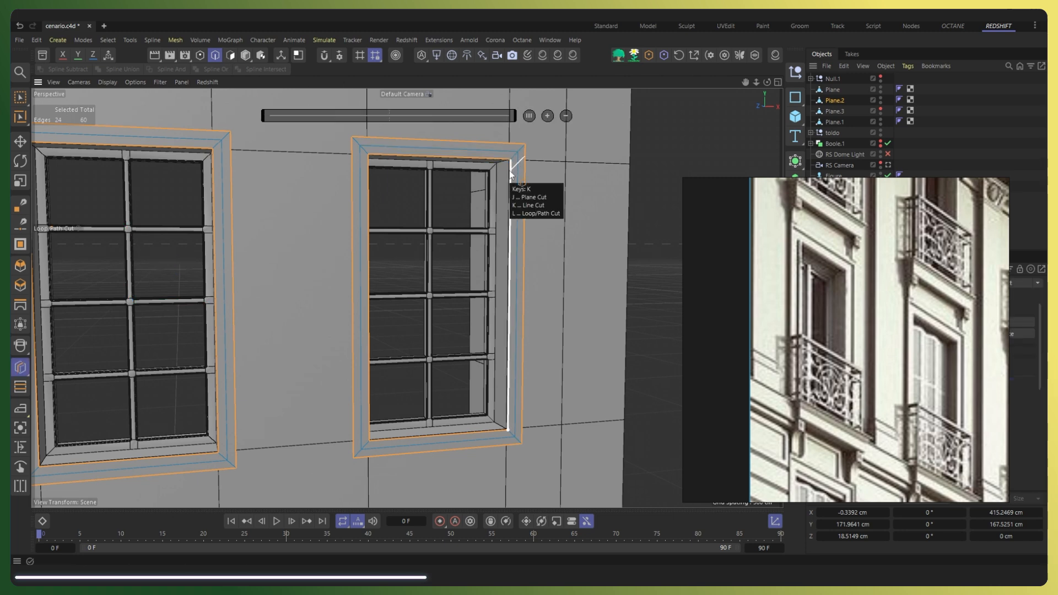
{"action": "key", "text": "u"}
{"action": "key", "text": "l"}
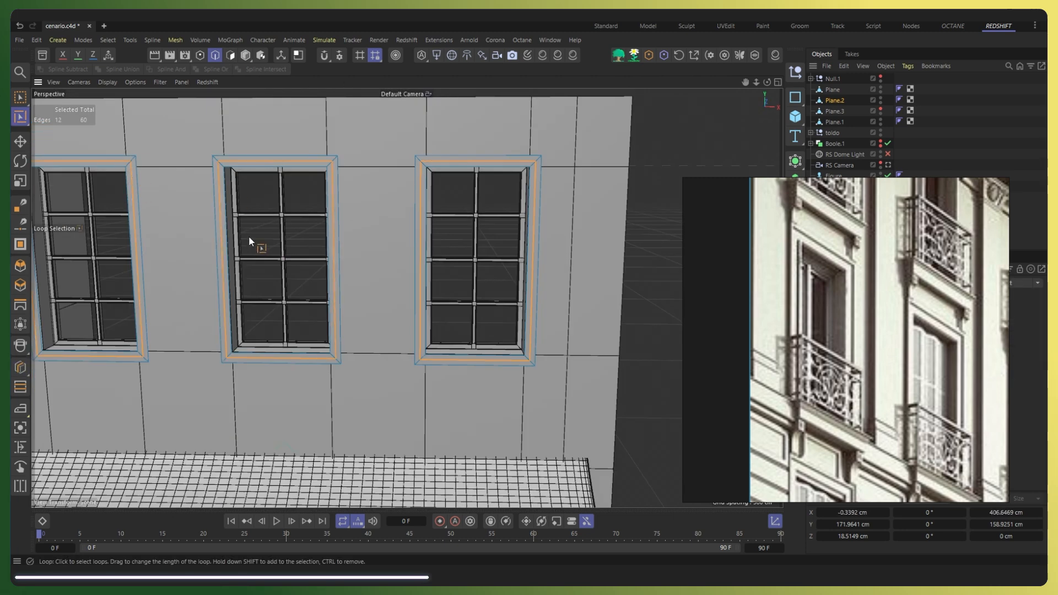
Step: Try to slide the middle edge loops of the three window frames together
{"action": "right_click", "coordinate": [382, 154]}
{"action": "key", "text": "Escape"}
{"action": "right_click", "coordinate": [536, 163]}
{"action": "left_click", "coordinate": [633, 498]}
{"action": "left_click_drag", "start_coordinate": [545, 401], "coordinate": [531, 322]}
{"action": "key", "text": "ctrl+z"}
{"action": "key", "text": "ctrl+z"}
{"action": "key", "text": "ctrl+z"}
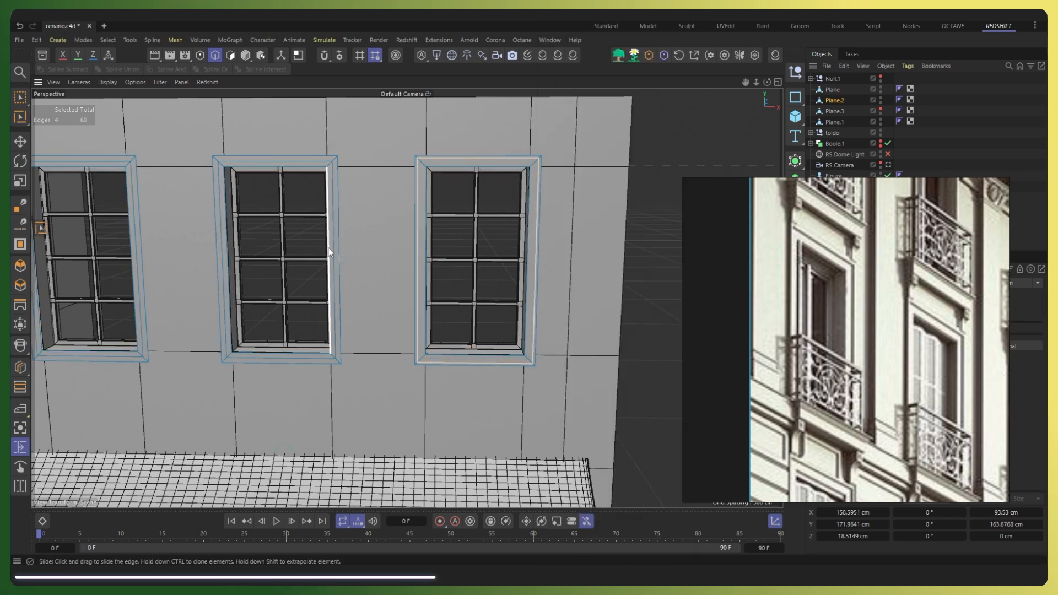
Step: Slide the rightmost frame's middle edge loop outward to a size of about 95.2 × 165.4 cm
{"action": "scroll", "coordinate": [530, 175], "scroll_direction": "up", "scroll_amount": 5}
{"action": "scroll", "coordinate": [530, 175], "scroll_direction": "up", "scroll_amount": 4}
{"action": "left_click_drag", "start_coordinate": [523, 200], "coordinate": [531, 199], "text": "shift"}
{"action": "scroll", "coordinate": [562, 246], "scroll_direction": "down", "scroll_amount": 8}
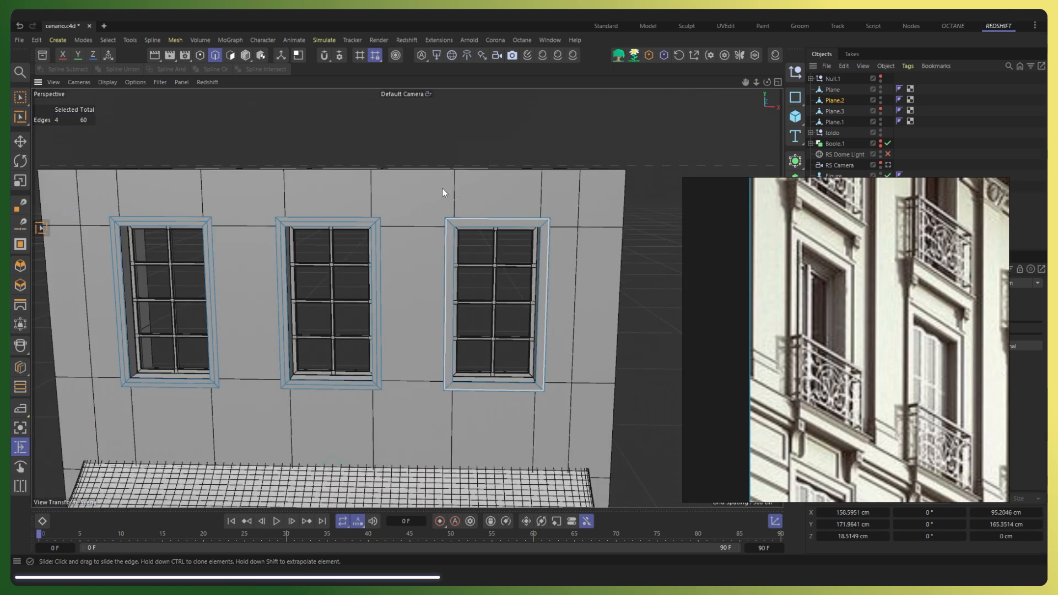
Step: Select the other two window frames with a rectangle selection and delete them
{"action": "key", "text": "0"}
{"action": "left_click_drag", "start_coordinate": [92, 148], "coordinate": [408, 468]}
{"action": "key", "text": "Delete"}
Step: Loop-select the inner edge loop of the remaining window frame
{"action": "scroll", "coordinate": [561, 230], "scroll_direction": "up", "scroll_amount": 6}
{"action": "left_click_drag", "start_coordinate": [528, 211], "coordinate": [467, 229], "text": "alt"}
{"action": "key", "text": "F3"}
{"action": "key", "text": "F1"}
{"action": "left_click_drag", "start_coordinate": [531, 259], "coordinate": [555, 268], "text": "alt"}
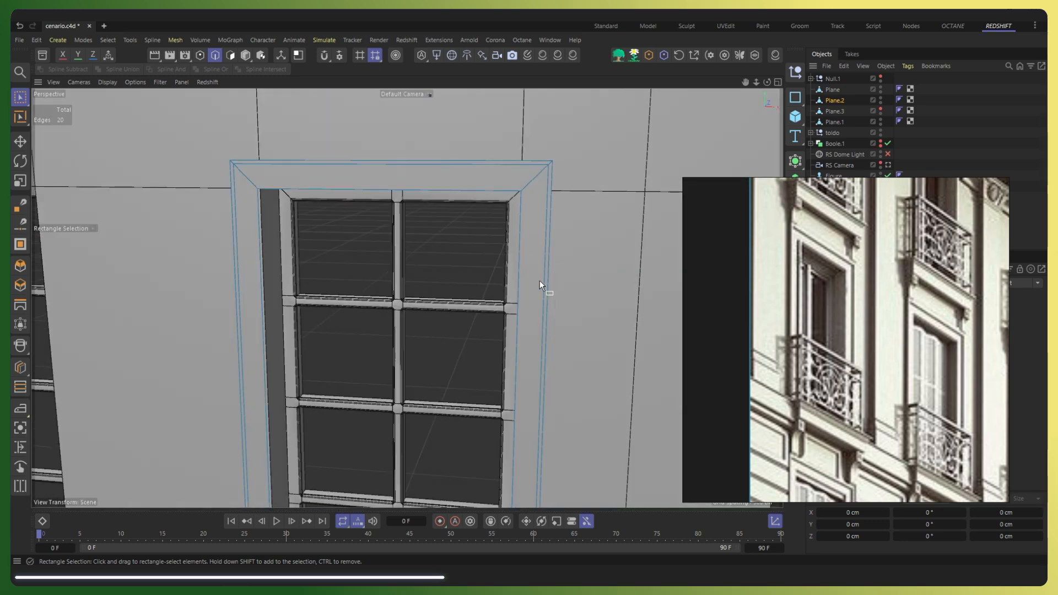
{"action": "middle_click_drag", "start_coordinate": [554, 268], "coordinate": [549, 247], "text": "alt"}
{"action": "key", "text": "u"}
{"action": "key", "text": "l"}
{"action": "left_click", "coordinate": [516, 176]}
Step: Scale the frame's inner edge loop inward to about 78 × 146.3 cm
{"action": "right_click", "coordinate": [521, 236]}
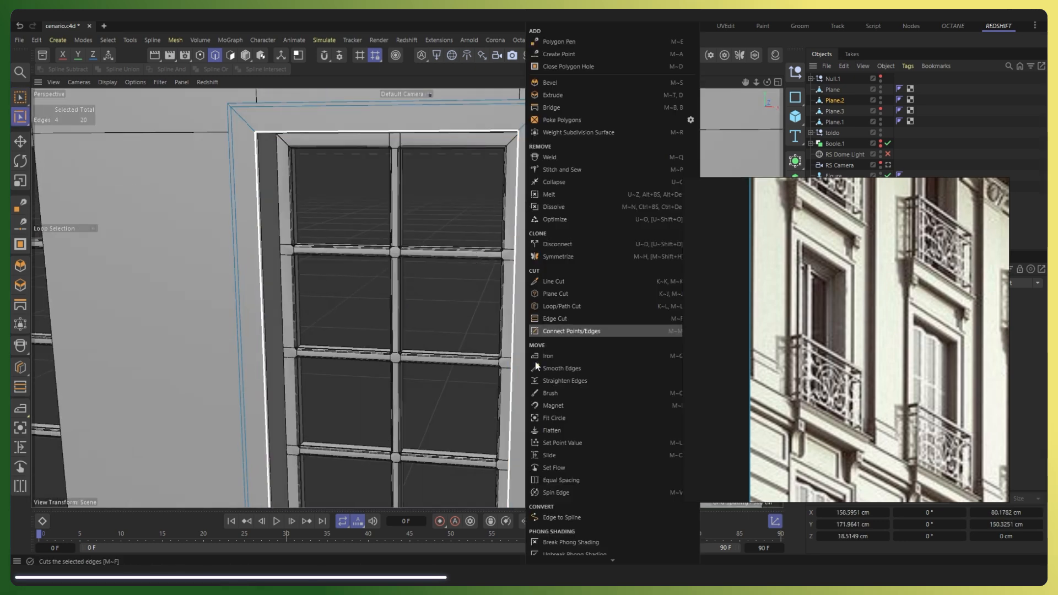
{"action": "left_click", "coordinate": [542, 470]}
{"action": "left_click_drag", "start_coordinate": [521, 306], "coordinate": [567, 301]}
{"action": "scroll", "coordinate": [525, 314], "scroll_direction": "down", "scroll_amount": 2}
{"action": "left_click_drag", "start_coordinate": [557, 290], "coordinate": [521, 300]}
{"action": "key", "text": "t"}
{"action": "left_click_drag", "start_coordinate": [633, 303], "coordinate": [617, 306]}
{"action": "left_click_drag", "start_coordinate": [566, 332], "coordinate": [606, 295], "text": "alt"}
{"action": "scroll", "coordinate": [578, 314], "scroll_direction": "down", "scroll_amount": 3}
{"action": "left_click_drag", "start_coordinate": [579, 314], "coordinate": [358, 395], "text": "alt"}
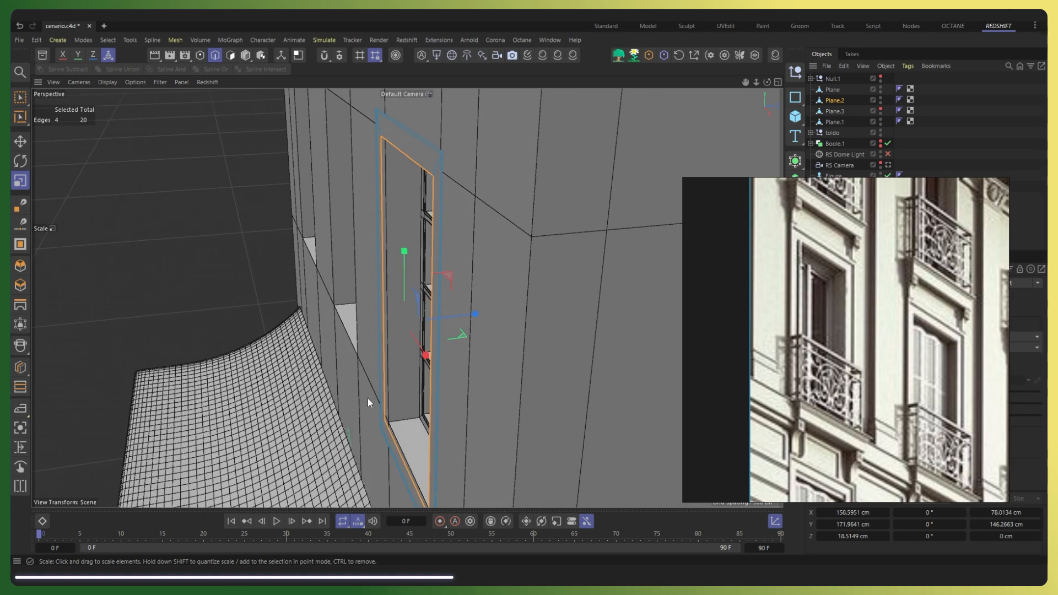
Step: Extrude the frame's inner edge loop back into the window opening
{"action": "key", "text": "e"}
{"action": "left_click_drag", "start_coordinate": [475, 315], "coordinate": [510, 307], "text": "ctrl"}
{"action": "left_click_drag", "start_coordinate": [380, 375], "coordinate": [605, 359], "text": "alt"}
Step: Extrude the edge loop inward to about 72.3 × 135.6 cm and then deeper, to about 38.6 cm in Z
{"action": "scroll", "coordinate": [443, 322], "scroll_direction": "up", "scroll_amount": 3}
{"action": "key", "text": "t"}
{"action": "left_click_drag", "start_coordinate": [605, 359], "coordinate": [438, 417], "text": "alt"}
{"action": "key", "text": "e"}
{"action": "left_click_drag", "start_coordinate": [488, 259], "coordinate": [498, 254]}
{"action": "left_click_drag", "start_coordinate": [406, 297], "coordinate": [506, 351], "text": "alt"}
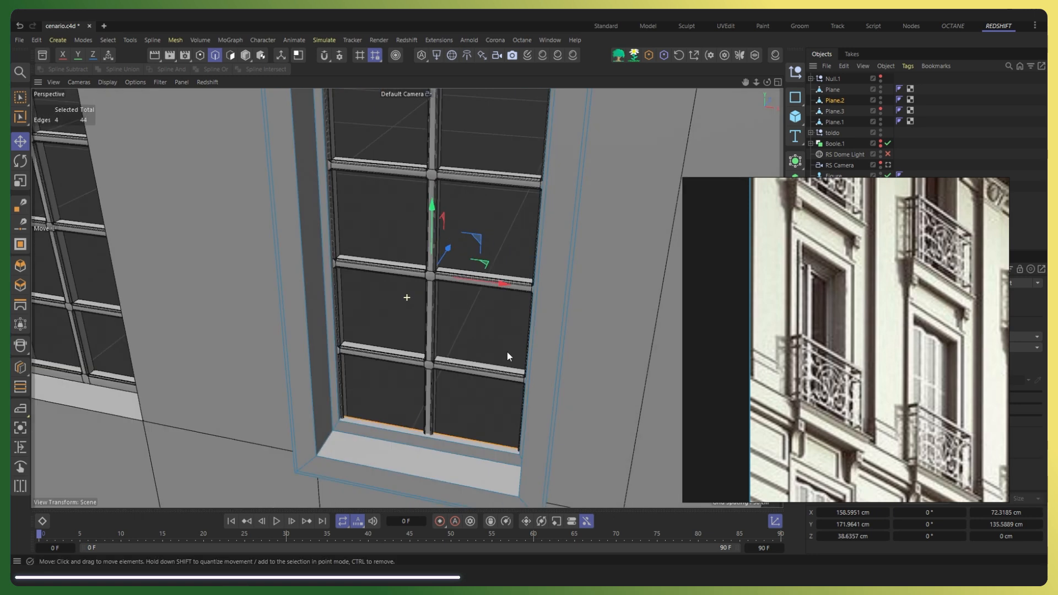
Step: Try to scale the window frame's upper and lower inner edges vertically in the front view
{"action": "middle_click", "coordinate": [507, 352]}
{"action": "middle_click", "coordinate": [471, 345]}
{"action": "middle_click_drag", "start_coordinate": [602, 262], "coordinate": [353, 170], "text": "alt"}
{"action": "scroll", "coordinate": [353, 170], "scroll_direction": "up", "scroll_amount": 5}
{"action": "middle_click_drag", "start_coordinate": [371, 117], "coordinate": [387, 207], "text": "alt"}
{"action": "scroll", "coordinate": [388, 207], "scroll_direction": "up", "scroll_amount": 2}
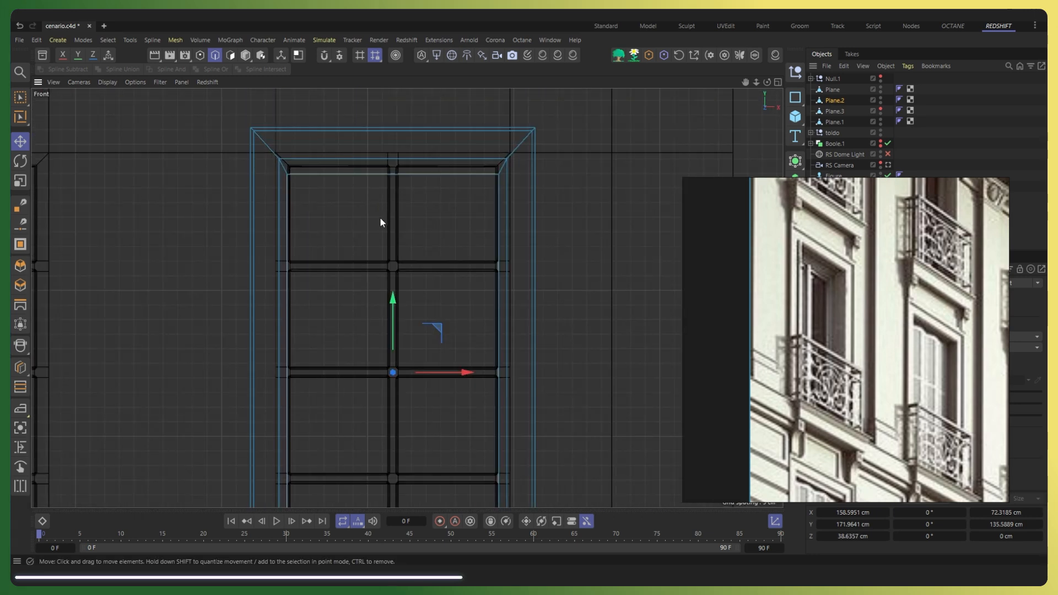
{"action": "scroll", "coordinate": [379, 216], "scroll_direction": "down", "scroll_amount": 2}
{"action": "key", "text": "0"}
{"action": "left_click_drag", "start_coordinate": [300, 203], "coordinate": [480, 167]}
{"action": "scroll", "coordinate": [302, 447], "scroll_direction": "down", "scroll_amount": 2}
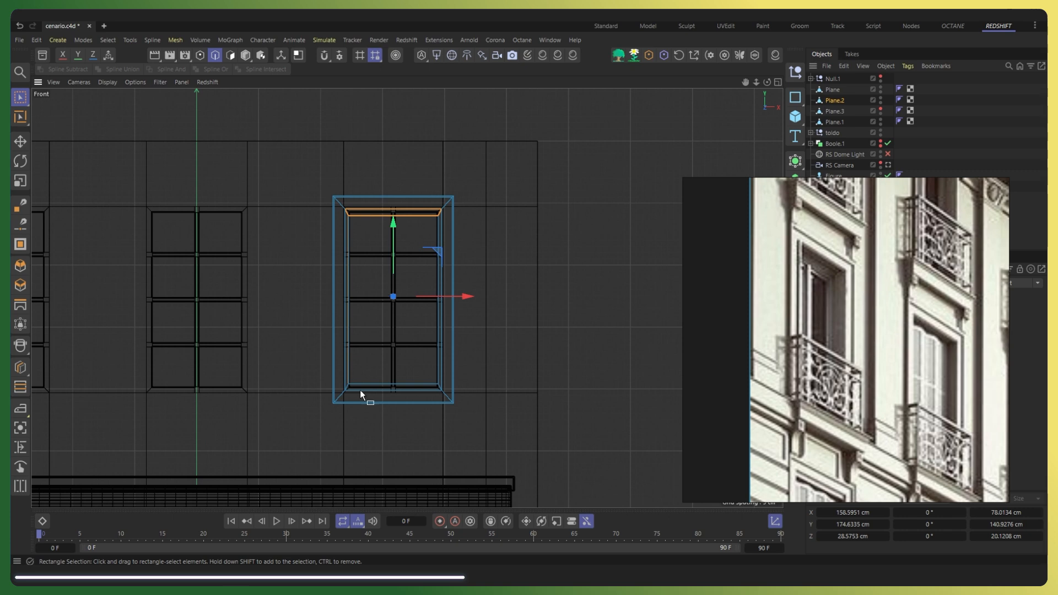
{"action": "scroll", "coordinate": [359, 389], "scroll_direction": "up", "scroll_amount": 4}
{"action": "left_click_drag", "start_coordinate": [316, 344], "coordinate": [550, 391], "text": "shift"}
{"action": "scroll", "coordinate": [503, 390], "scroll_direction": "down", "scroll_amount": 3}
{"action": "key", "text": "t"}
{"action": "left_click_drag", "start_coordinate": [444, 190], "coordinate": [442, 181]}
{"action": "key", "text": "F1"}
{"action": "left_click_drag", "start_coordinate": [407, 298], "coordinate": [419, 371], "text": "alt"}
{"action": "key", "text": "ctrl+z"}
{"action": "left_click_drag", "start_coordinate": [404, 131], "coordinate": [398, 140]}
{"action": "key", "text": "ctrl+z"}
{"action": "mouse_move", "coordinate": [359, 416]}
{"action": "left_mouse_down", "text": "alt"}
{"action": "mouse_move", "coordinate": [274, 426]}
{"action": "mouse_move", "coordinate": [339, 405]}
{"action": "mouse_move", "coordinate": [356, 424]}
{"action": "left_mouse_up", "text": "alt"}
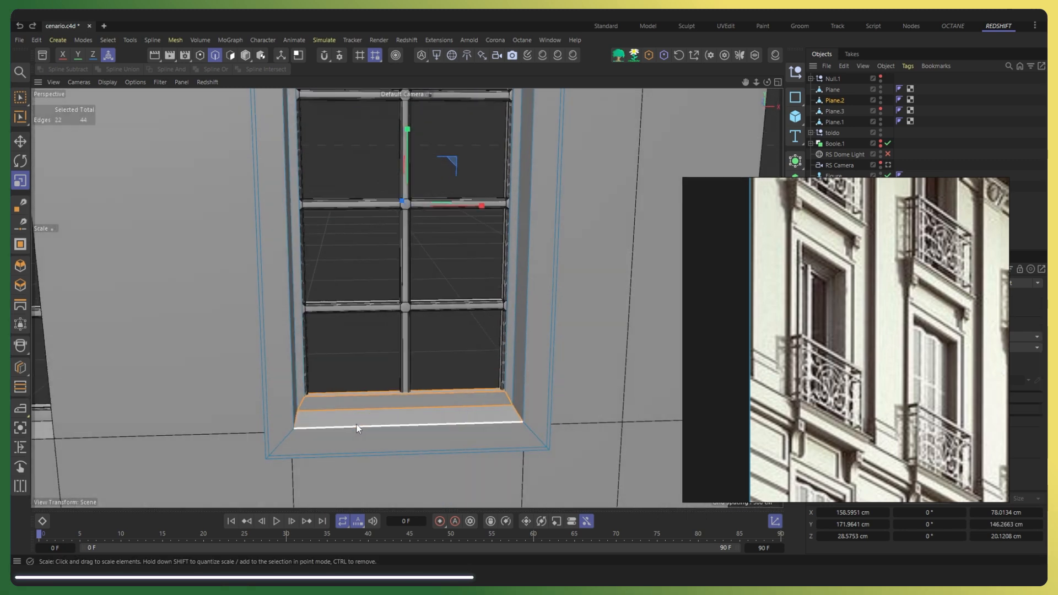
Step: Select the frame's bottom inner edges in the front view and move them down
{"action": "key", "text": "F4"}
{"action": "scroll", "coordinate": [362, 362], "scroll_direction": "up", "scroll_amount": 5}
{"action": "key", "text": "0"}
{"action": "scroll", "coordinate": [344, 341], "scroll_direction": "down", "scroll_amount": 1}
{"action": "left_click_drag", "start_coordinate": [259, 271], "coordinate": [635, 341]}
{"action": "left_click_drag", "start_coordinate": [274, 296], "coordinate": [608, 335], "text": "shift"}
{"action": "scroll", "coordinate": [447, 294], "scroll_direction": "up", "scroll_amount": 2}
{"action": "left_click_drag", "start_coordinate": [416, 227], "coordinate": [415, 246]}
{"action": "key", "text": "F1"}
{"action": "left_click_drag", "start_coordinate": [340, 379], "coordinate": [356, 381], "text": "alt"}
Step: Select only the lower reveal edges and fine-tune their height to about 97.3 cm in Y
{"action": "key", "text": "F4"}
{"action": "left_click_drag", "start_coordinate": [176, 345], "coordinate": [671, 319]}
{"action": "left_click_drag", "start_coordinate": [424, 246], "coordinate": [429, 248]}
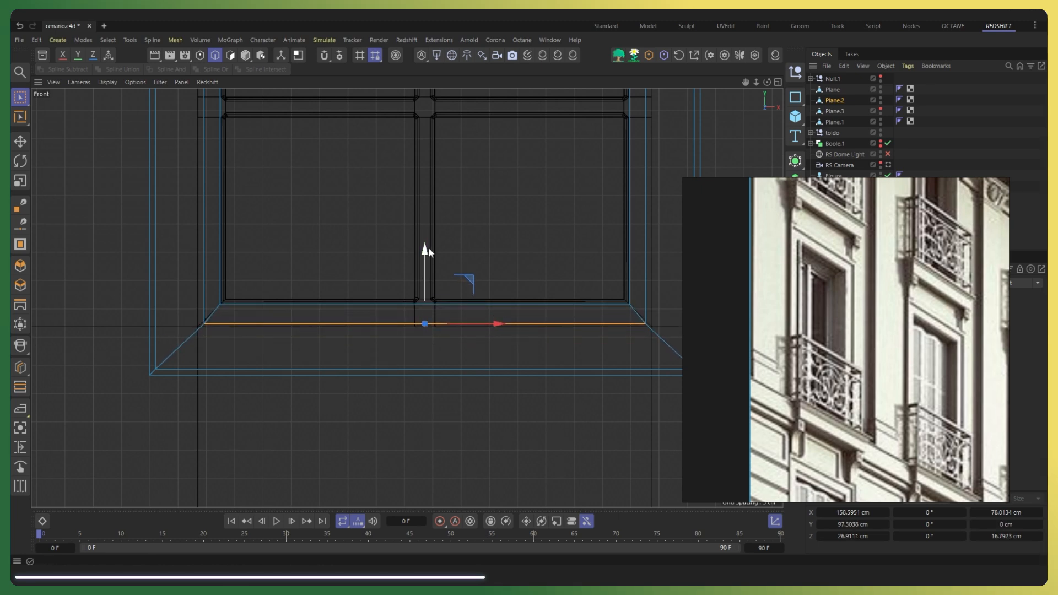
{"action": "key", "text": "F1"}
{"action": "left_click_drag", "start_coordinate": [302, 342], "coordinate": [354, 357], "text": "alt"}
Step: Select the frame's top inner edges in the front view and raise them slightly
{"action": "key", "text": "F4"}
{"action": "scroll", "coordinate": [378, 194], "scroll_direction": "up", "scroll_amount": 4}
{"action": "middle_click_drag", "start_coordinate": [378, 194], "coordinate": [363, 276], "text": "alt"}
{"action": "left_click_drag", "start_coordinate": [265, 176], "coordinate": [685, 147]}
{"action": "left_click_drag", "start_coordinate": [474, 106], "coordinate": [475, 98]}
Step: Reduce the selection to the deepest top inner edges and raise them to about 243.2 cm in Y
{"action": "left_click_drag", "start_coordinate": [263, 211], "coordinate": [712, 165]}
{"action": "left_click_drag", "start_coordinate": [271, 225], "coordinate": [672, 171]}
{"action": "scroll", "coordinate": [525, 275], "scroll_direction": "down", "scroll_amount": 5}
{"action": "scroll", "coordinate": [461, 272], "scroll_direction": "up", "scroll_amount": 6}
{"action": "left_click_drag", "start_coordinate": [332, 151], "coordinate": [680, 170]}
{"action": "scroll", "coordinate": [359, 267], "scroll_direction": "down", "scroll_amount": 5}
{"action": "left_click_drag", "start_coordinate": [350, 174], "coordinate": [318, 483], "text": "ctrl"}
{"action": "scroll", "coordinate": [433, 154], "scroll_direction": "up", "scroll_amount": 8}
{"action": "left_click_drag", "start_coordinate": [427, 199], "coordinate": [434, 156]}
{"action": "key", "text": "F1"}
{"action": "middle_click_drag", "start_coordinate": [418, 199], "coordinate": [406, 295], "text": "alt"}
{"action": "left_click_drag", "start_coordinate": [406, 295], "coordinate": [432, 352], "text": "alt"}
{"action": "scroll", "coordinate": [499, 369], "scroll_direction": "down", "scroll_amount": 4}
{"action": "scroll", "coordinate": [824, 327], "scroll_direction": "up", "scroll_amount": 4}
{"action": "scroll", "coordinate": [824, 326], "scroll_direction": "down", "scroll_amount": 6}
{"action": "scroll", "coordinate": [491, 330], "scroll_direction": "up", "scroll_amount": 5}
Step: Loop-select the polygons of the frame's narrow outer front strip and extrude them forward about 0.48 cm
{"action": "key", "text": "u"}
{"action": "key", "text": "l"}
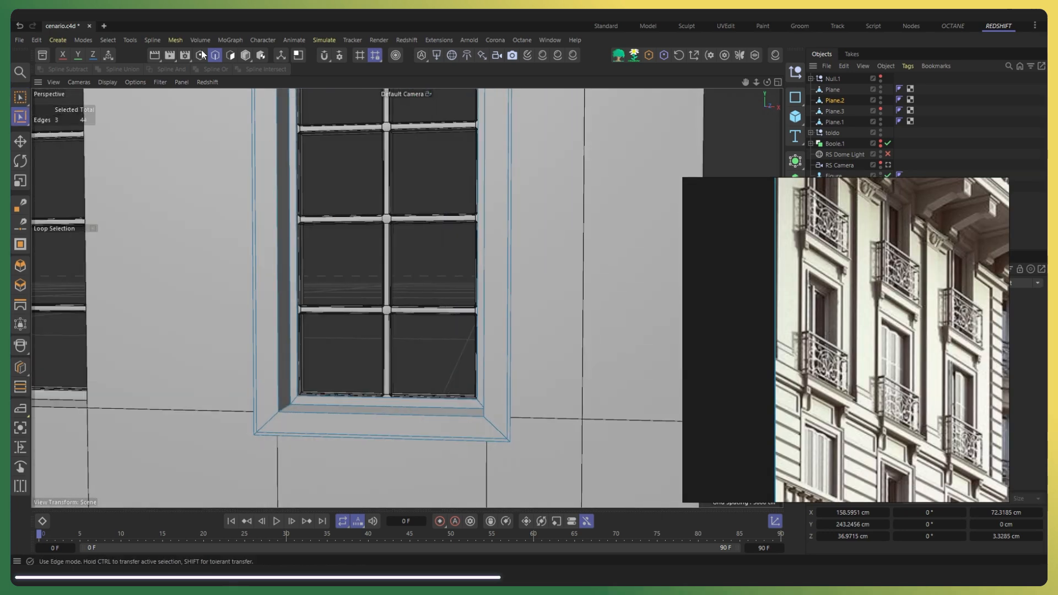
{"action": "left_click", "coordinate": [230, 55]}
{"action": "scroll", "coordinate": [501, 305], "scroll_direction": "up", "scroll_amount": 3}
{"action": "left_click", "coordinate": [511, 502]}
{"action": "middle_click_drag", "start_coordinate": [512, 502], "coordinate": [496, 380], "text": "alt"}
{"action": "left_click_drag", "start_coordinate": [496, 380], "coordinate": [380, 358], "text": "alt"}
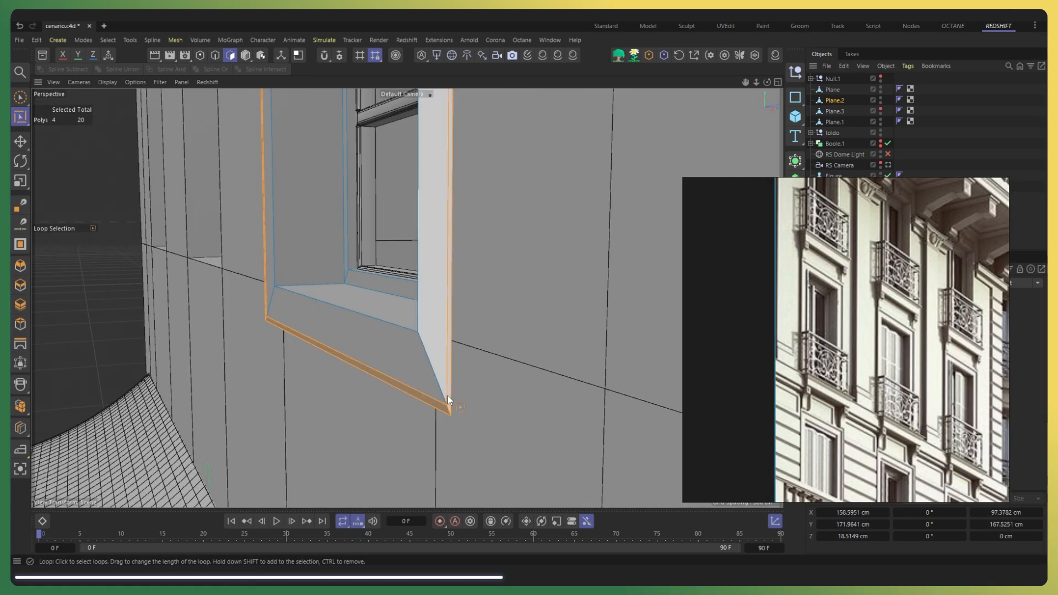
{"action": "key", "text": "m"}
{"action": "key", "text": "t"}
{"action": "left_click", "coordinate": [959, 186]}
{"action": "scroll", "coordinate": [463, 369], "scroll_direction": "up", "scroll_amount": 2}
{"action": "left_click_drag", "start_coordinate": [463, 368], "coordinate": [408, 372], "text": "alt"}
{"action": "left_click", "coordinate": [884, 406]}
{"action": "type", "text": "90"}
{"action": "key", "text": "Return"}
{"action": "key", "text": "ctrl+z"}
{"action": "left_click_drag", "start_coordinate": [467, 469], "coordinate": [475, 470]}
{"action": "key", "text": "alt+Tab"}
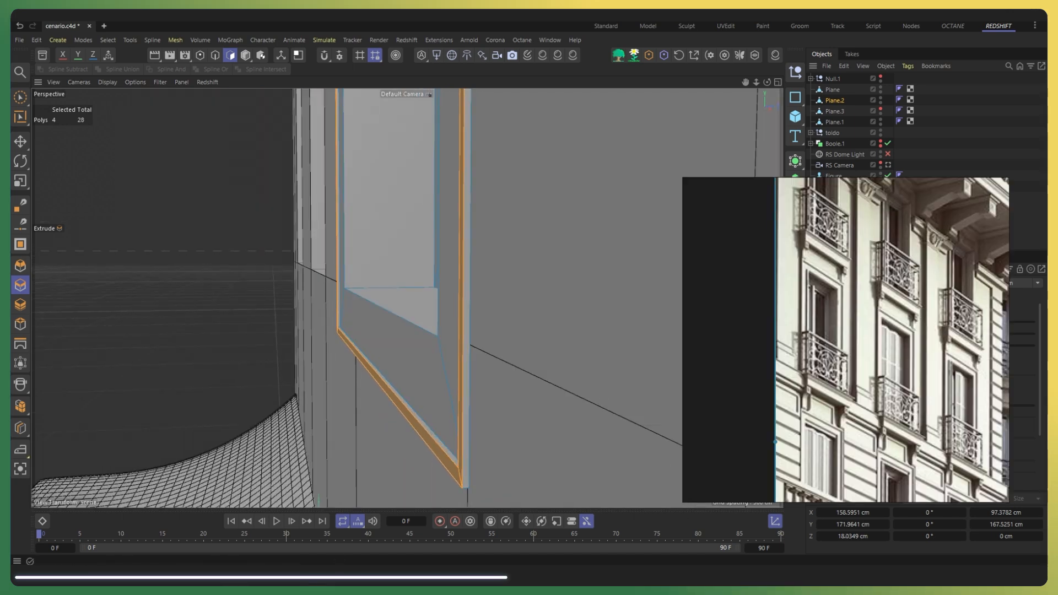
{"action": "left_click_drag", "start_coordinate": [435, 280], "coordinate": [479, 336], "text": "alt"}
{"action": "scroll", "coordinate": [479, 336], "scroll_direction": "down", "scroll_amount": 2}
{"action": "key", "text": "u"}
{"action": "key", "text": "l"}
{"action": "left_click", "coordinate": [214, 55]}
{"action": "left_click_drag", "start_coordinate": [634, 380], "coordinate": [581, 392], "text": "alt"}
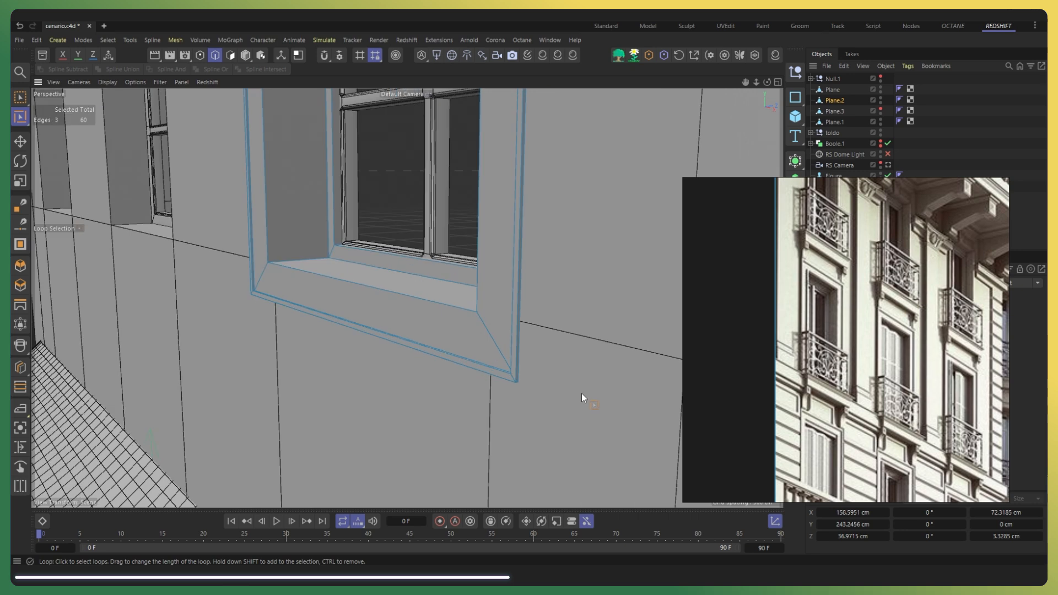
{"action": "scroll", "coordinate": [541, 410], "scroll_direction": "up", "scroll_amount": 3}
{"action": "left_click", "coordinate": [502, 356], "text": "shift"}
{"action": "left_click", "coordinate": [495, 346], "text": "shift"}
{"action": "left_click_drag", "start_coordinate": [491, 346], "coordinate": [530, 337], "text": "alt"}
{"action": "scroll", "coordinate": [484, 324], "scroll_direction": "down", "scroll_amount": 3}
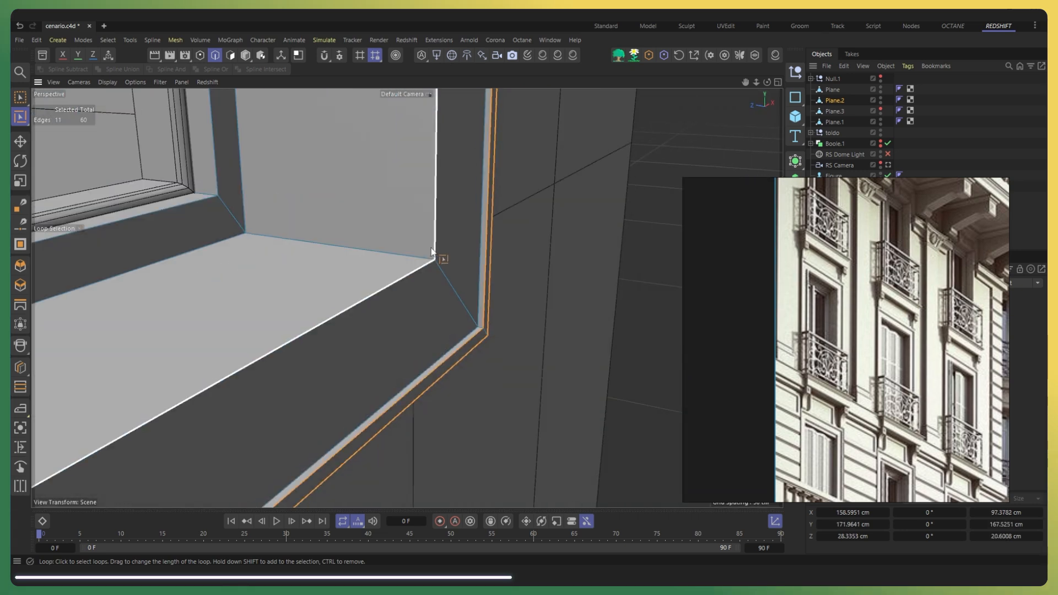
Step: Add a loop cut to the frame's front face close to its inner edge
{"action": "left_click_drag", "start_coordinate": [424, 255], "coordinate": [469, 300], "text": "alt"}
{"action": "key", "text": "k"}
{"action": "key", "text": "l"}
{"action": "left_click", "coordinate": [463, 288]}
Step: Loop-select the narrow inner front strip and extrude it forward to about 18.05 cm in Z
{"action": "key", "text": "u"}
{"action": "key", "text": "l"}
{"action": "left_click", "coordinate": [230, 55]}
{"action": "left_click", "coordinate": [459, 284]}
{"action": "key", "text": "m"}
{"action": "key", "text": "t"}
{"action": "left_click_drag", "start_coordinate": [386, 319], "coordinate": [455, 328], "text": "alt"}
{"action": "left_click_drag", "start_coordinate": [412, 316], "coordinate": [174, 324], "text": "alt"}
Step: Select all of the frame's front edges in the side view and move them back to about 20.5 cm in Z
{"action": "key", "text": "F3"}
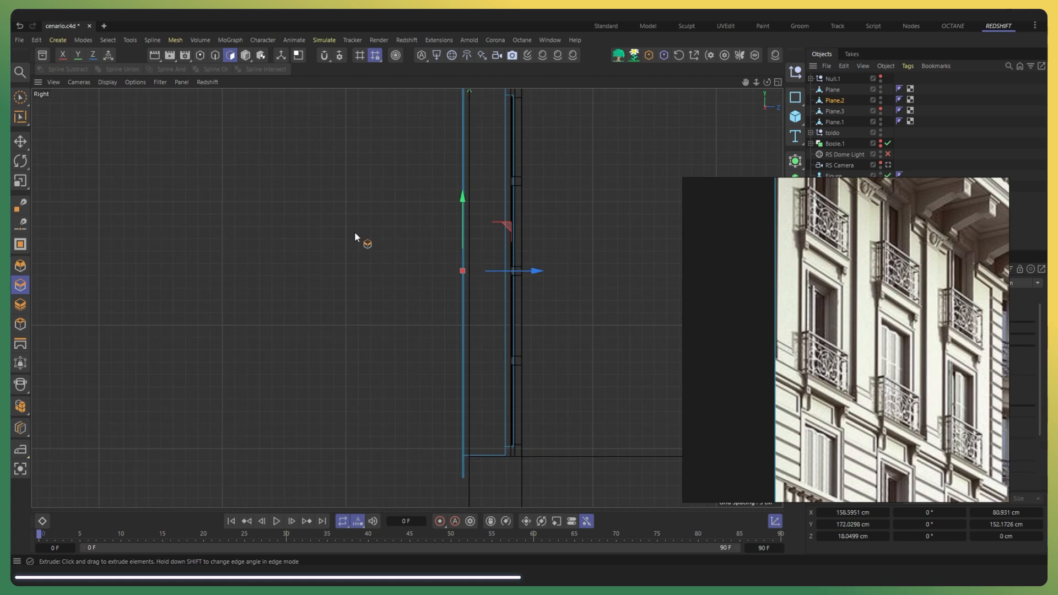
{"action": "scroll", "coordinate": [380, 246], "scroll_direction": "down", "scroll_amount": 5}
{"action": "key", "text": "0"}
{"action": "key", "text": "Return"}
{"action": "left_click_drag", "start_coordinate": [385, 119], "coordinate": [451, 473]}
{"action": "scroll", "coordinate": [423, 237], "scroll_direction": "up", "scroll_amount": 5}
{"action": "left_click_drag", "start_coordinate": [375, 221], "coordinate": [413, 223]}
{"action": "key", "text": "F1"}
{"action": "left_click_drag", "start_coordinate": [363, 316], "coordinate": [371, 339], "text": "alt"}
{"action": "key", "text": "F3"}
{"action": "left_click_drag", "start_coordinate": [375, 255], "coordinate": [444, 292]}
{"action": "key", "text": "F1"}
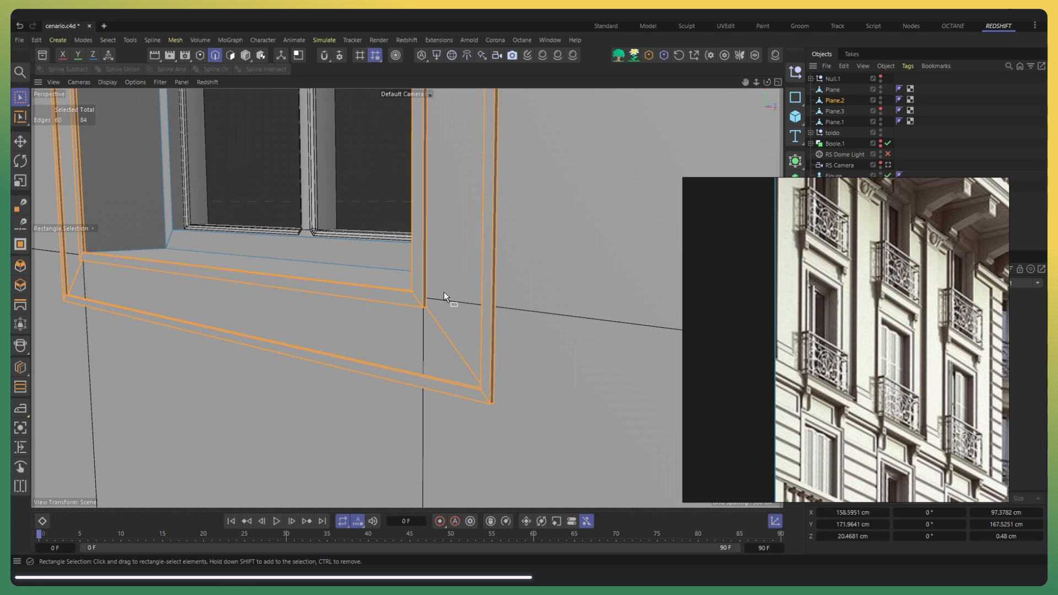
Step: Loop-select a polygon band on the frame's front and adjust its depth to about 20.5 cm in Z
{"action": "key", "text": "u"}
{"action": "key", "text": "l"}
{"action": "left_click", "coordinate": [230, 55]}
{"action": "left_click", "coordinate": [440, 334]}
{"action": "left_click_drag", "start_coordinate": [417, 397], "coordinate": [417, 356], "text": "alt"}
{"action": "scroll", "coordinate": [367, 396], "scroll_direction": "up", "scroll_amount": 3}
{"action": "key", "text": "e"}
{"action": "scroll", "coordinate": [292, 312], "scroll_direction": "down", "scroll_amount": 3}
{"action": "left_click_drag", "start_coordinate": [352, 384], "coordinate": [331, 380], "text": "alt"}
{"action": "left_click_drag", "start_coordinate": [312, 219], "coordinate": [307, 219]}
{"action": "scroll", "coordinate": [282, 226], "scroll_direction": "up", "scroll_amount": 3}
{"action": "left_click_drag", "start_coordinate": [239, 230], "coordinate": [234, 229]}
{"action": "scroll", "coordinate": [351, 260], "scroll_direction": "down", "scroll_amount": 3}
{"action": "scroll", "coordinate": [351, 262], "scroll_direction": "down", "scroll_amount": 3}
{"action": "left_click_drag", "start_coordinate": [352, 262], "coordinate": [435, 296], "text": "alt"}
{"action": "scroll", "coordinate": [398, 321], "scroll_direction": "up", "scroll_amount": 4}
{"action": "scroll", "coordinate": [434, 295], "scroll_direction": "up", "scroll_amount": 3}
Step: Loop-select the edges of the frame's raised outer and inner strips together with the inner reveal edge loops
{"action": "key", "text": "u"}
{"action": "key", "text": "l"}
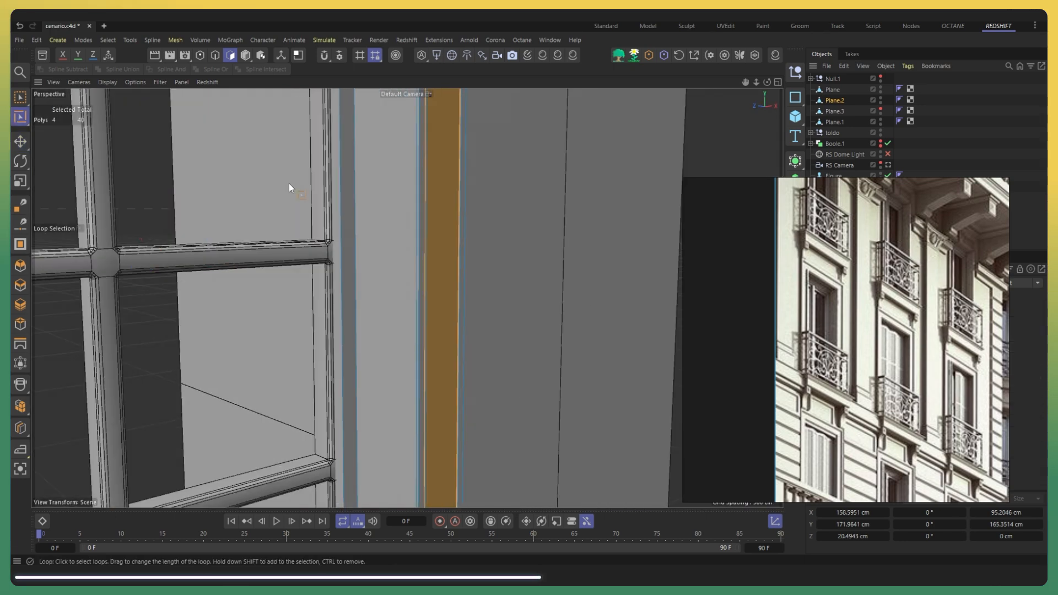
{"action": "left_click", "coordinate": [215, 55]}
{"action": "scroll", "coordinate": [362, 267], "scroll_direction": "up", "scroll_amount": 3}
{"action": "left_click", "coordinate": [554, 298]}
{"action": "left_click", "coordinate": [513, 295]}
{"action": "left_click", "coordinate": [505, 294], "text": "shift"}
{"action": "left_click", "coordinate": [463, 292], "text": "shift"}
{"action": "left_click", "coordinate": [454, 291], "text": "shift"}
{"action": "scroll", "coordinate": [484, 288], "scroll_direction": "down", "scroll_amount": 3}
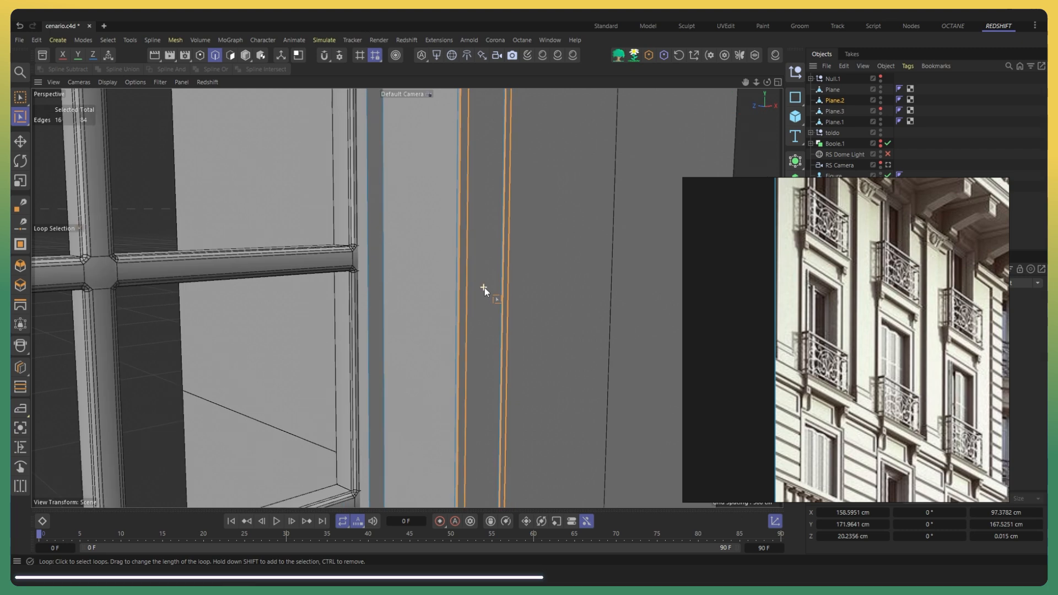
{"action": "scroll", "coordinate": [485, 287], "scroll_direction": "down", "scroll_amount": 4}
{"action": "middle_click_drag", "start_coordinate": [468, 475], "coordinate": [478, 343], "text": "alt"}
{"action": "scroll", "coordinate": [478, 337], "scroll_direction": "up", "scroll_amount": 5}
{"action": "left_click", "coordinate": [466, 342], "text": "shift"}
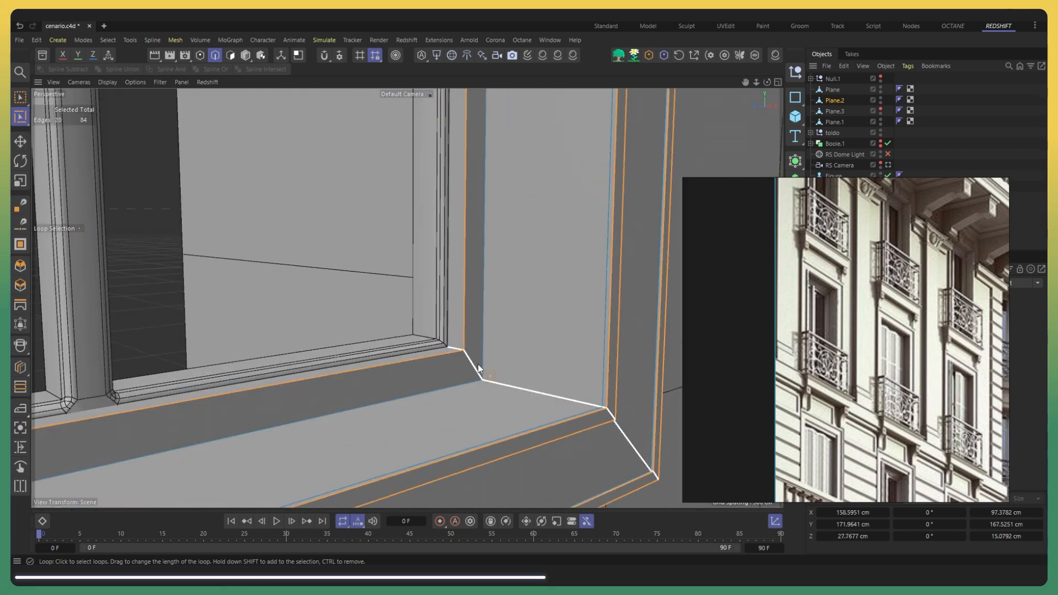
{"action": "left_click", "coordinate": [484, 377], "text": "shift"}
Step: Bevel the selected frame edges with an offset of about 0.69 cm and 2 subdivisions, and clear the selection
{"action": "scroll", "coordinate": [487, 382], "scroll_direction": "down", "scroll_amount": 5}
{"action": "left_click_drag", "start_coordinate": [487, 382], "coordinate": [518, 421], "text": "alt"}
{"action": "scroll", "coordinate": [475, 381], "scroll_direction": "up", "scroll_amount": 6}
{"action": "left_click", "coordinate": [21, 266]}
{"action": "left_click", "coordinate": [969, 188]}
{"action": "left_click_drag", "start_coordinate": [468, 319], "coordinate": [493, 320]}
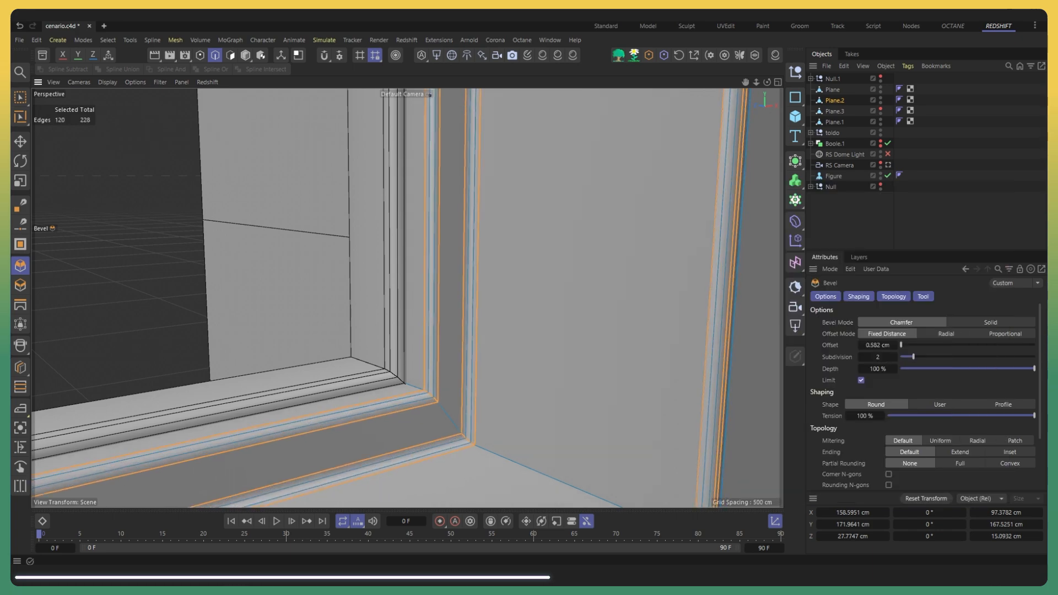
{"action": "left_click_drag", "start_coordinate": [328, 279], "coordinate": [340, 280]}
{"action": "scroll", "coordinate": [340, 279], "scroll_direction": "down", "scroll_amount": 5}
{"action": "scroll", "coordinate": [499, 421], "scroll_direction": "up", "scroll_amount": 5}
{"action": "left_click_drag", "start_coordinate": [464, 373], "coordinate": [312, 377], "text": "alt"}
{"action": "scroll", "coordinate": [366, 375], "scroll_direction": "down", "scroll_amount": 8}
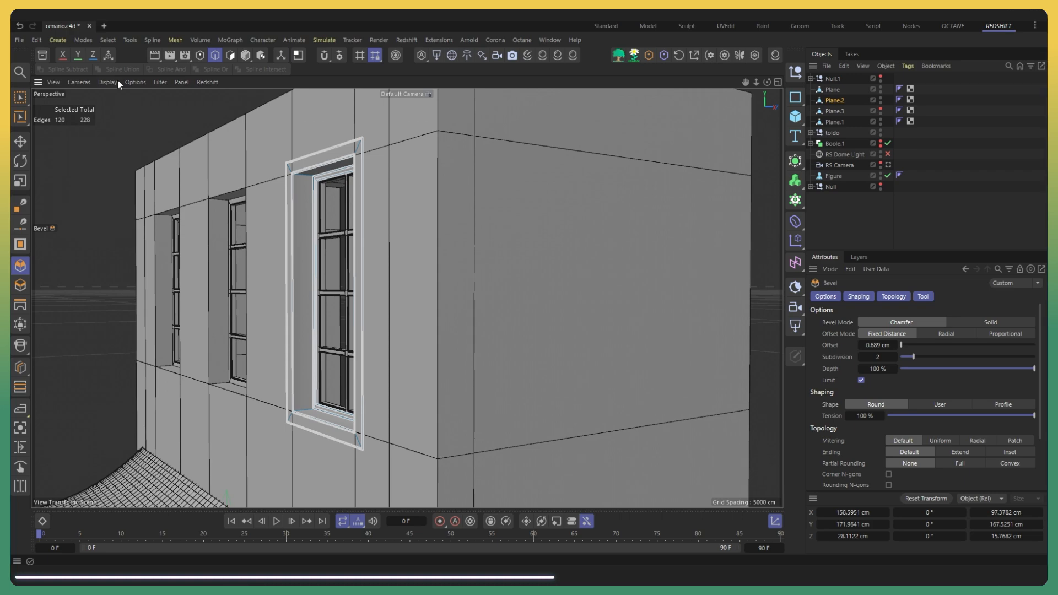
{"action": "key", "text": "e"}
{"action": "left_click", "coordinate": [90, 203]}
{"action": "left_click_drag", "start_coordinate": [276, 253], "coordinate": [315, 276], "text": "alt"}
{"action": "scroll", "coordinate": [315, 277], "scroll_direction": "up", "scroll_amount": 2}
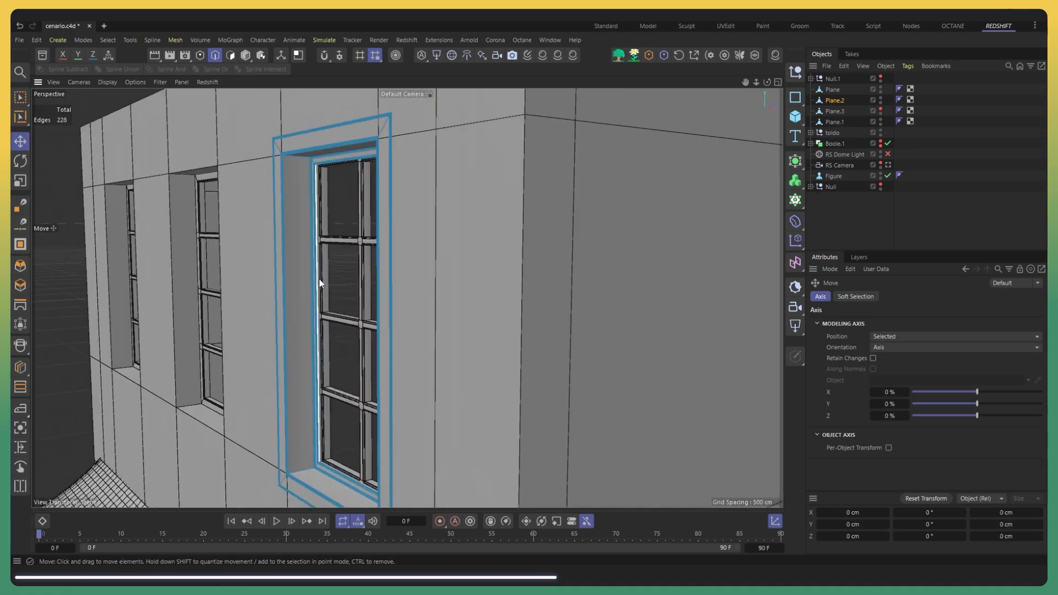
Step: Center the axis of the right window's frame object on all of its points with Axis Center
{"action": "left_click", "coordinate": [266, 576]}
{"action": "left_click_drag", "start_coordinate": [307, 341], "coordinate": [299, 258], "text": "alt"}
{"action": "key", "text": "F4"}
{"action": "scroll", "coordinate": [364, 253], "scroll_direction": "down", "scroll_amount": 10}
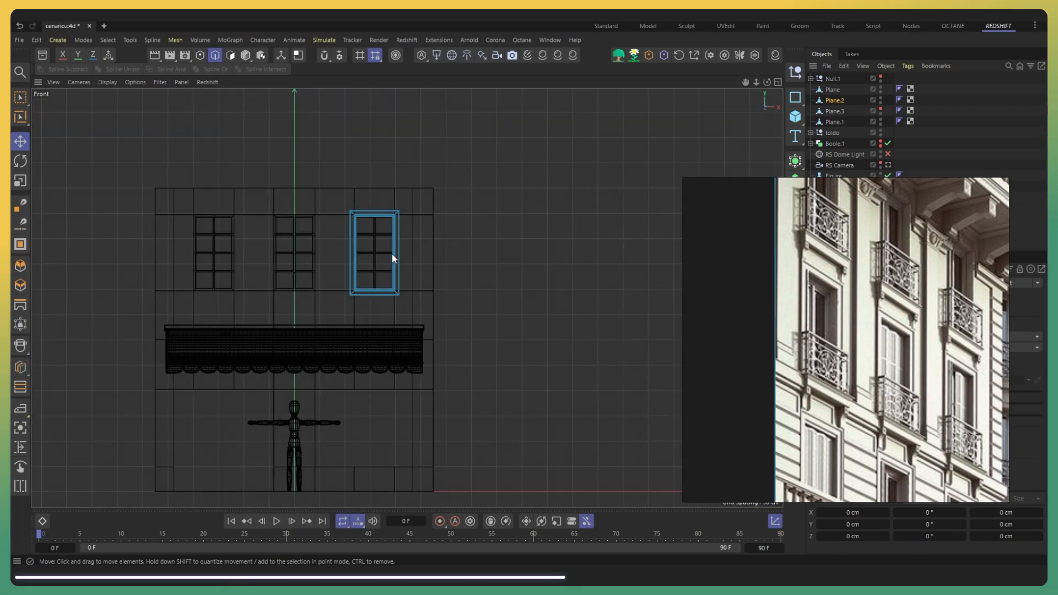
{"action": "left_click", "coordinate": [245, 55]}
{"action": "left_click", "coordinate": [694, 55]}
{"action": "left_click", "coordinate": [971, 186]}
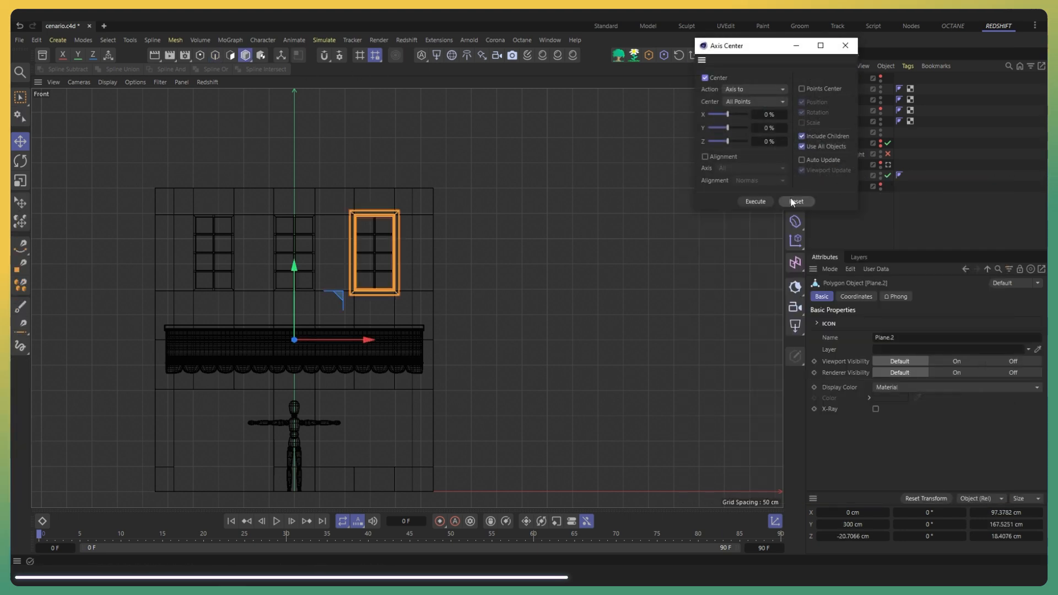
{"action": "left_click", "coordinate": [755, 201]}
{"action": "left_click", "coordinate": [845, 45]}
Step: Rename the window frame object "borda janela" and place a copy of it over the middle window
{"action": "double_click", "coordinate": [836, 101]}
{"action": "type", "text": "Borda Janela"}
{"action": "key", "text": "Return"}
{"action": "scroll", "coordinate": [283, 164], "scroll_direction": "up", "scroll_amount": 5}
{"action": "left_click_drag", "start_coordinate": [550, 299], "coordinate": [386, 292]}
{"action": "scroll", "coordinate": [286, 212], "scroll_direction": "up", "scroll_amount": 8}
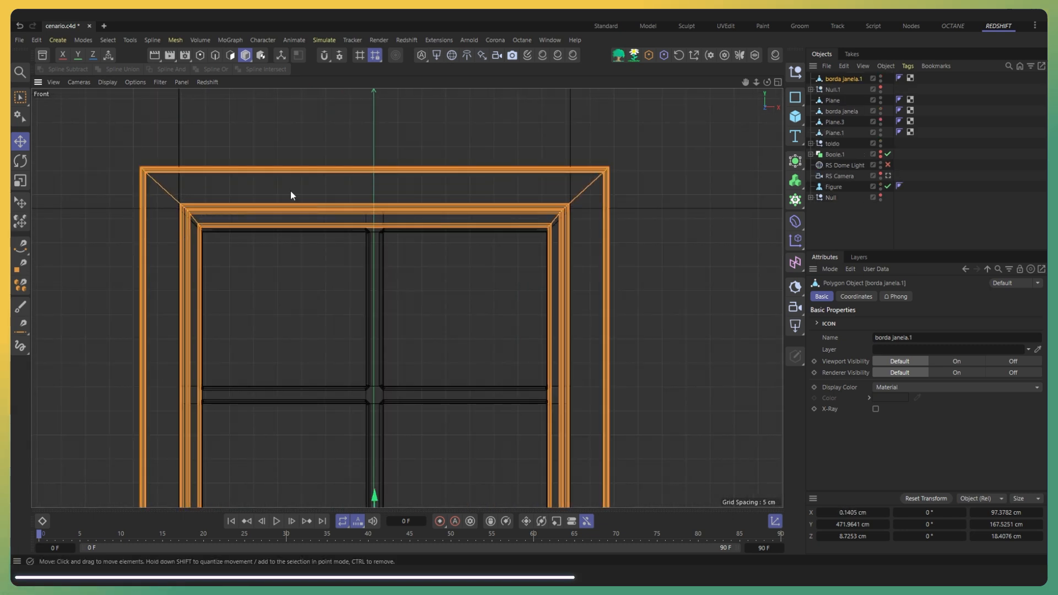
{"action": "scroll", "coordinate": [506, 206], "scroll_direction": "down", "scroll_amount": 8}
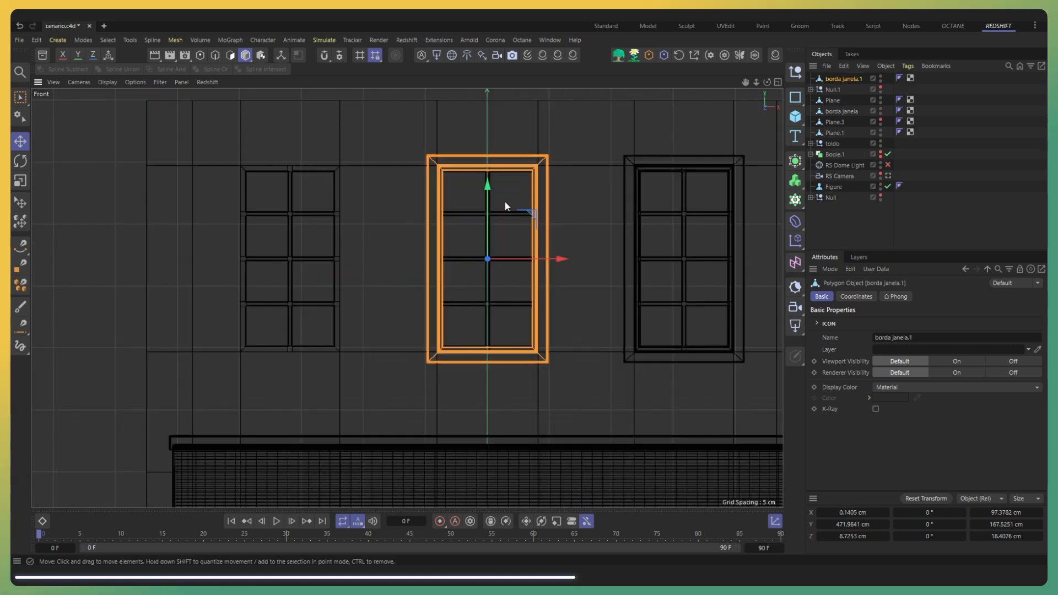
Step: Mirror the original frame onto the opposite window with Symmetry, converting it into separate editable frames outside the group
{"action": "left_click", "coordinate": [841, 111]}
{"action": "left_click_drag", "start_coordinate": [795, 162], "coordinate": [872, 161]}
{"action": "left_click_drag", "start_coordinate": [834, 122], "coordinate": [831, 79]}
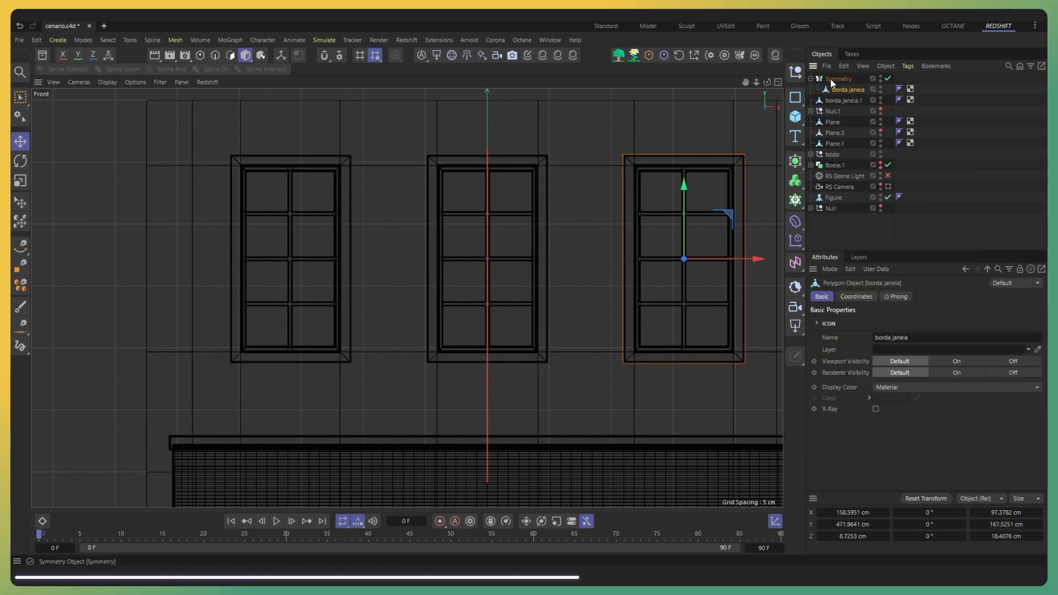
{"action": "left_click", "coordinate": [841, 83]}
{"action": "key", "text": "ctrl+z"}
{"action": "key", "text": "ctrl+z"}
{"action": "key", "text": "ctrl+z"}
{"action": "key", "text": "ctrl+z"}
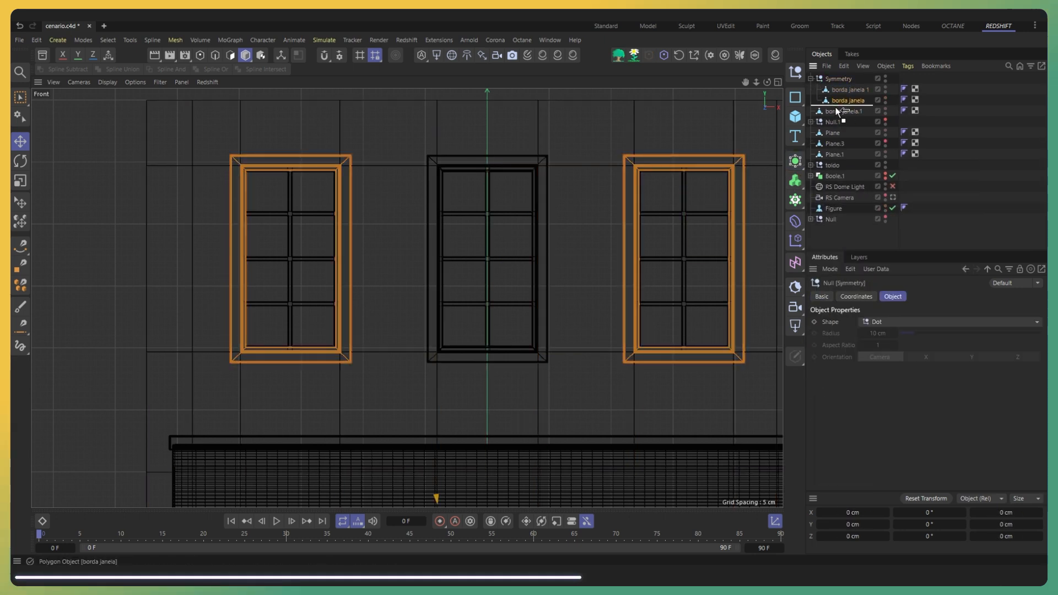
Step: Set the middle window frame's X position to 0 cm
{"action": "left_click_drag", "start_coordinate": [871, 513], "coordinate": [793, 513]}
{"action": "type", "text": "0"}
{"action": "key", "text": "Return"}
{"action": "key", "text": "F1"}
{"action": "left_click_drag", "start_coordinate": [357, 192], "coordinate": [531, 350], "text": "alt"}
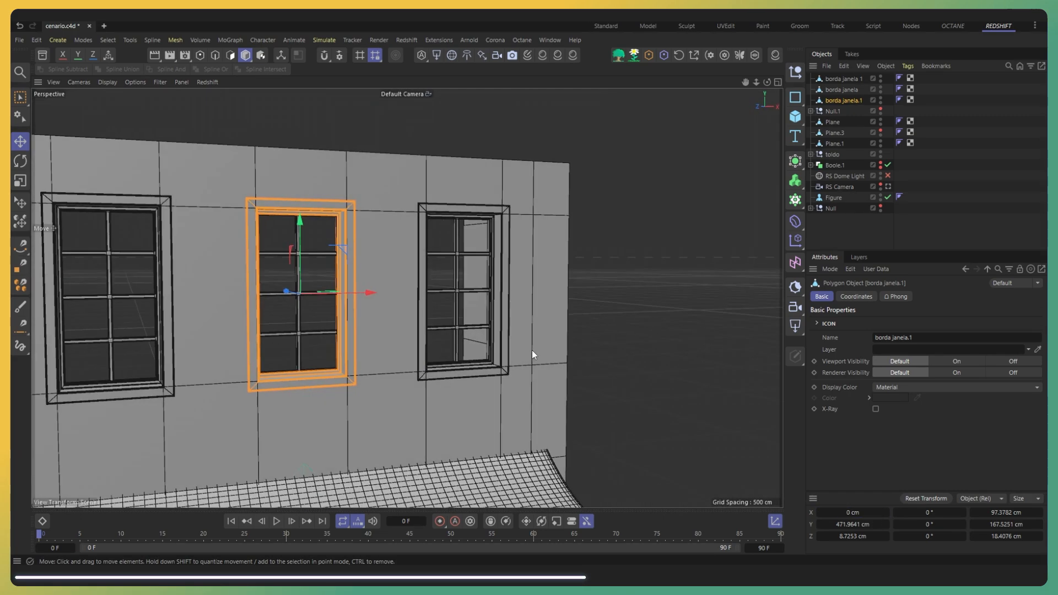
Step: Rename the three window frames "borda janela middle", "borda janela left" and "borda janela right"
{"action": "key", "text": "F4"}
{"action": "double_click", "coordinate": [838, 100]}
{"action": "type", "text": "borda janela middle"}
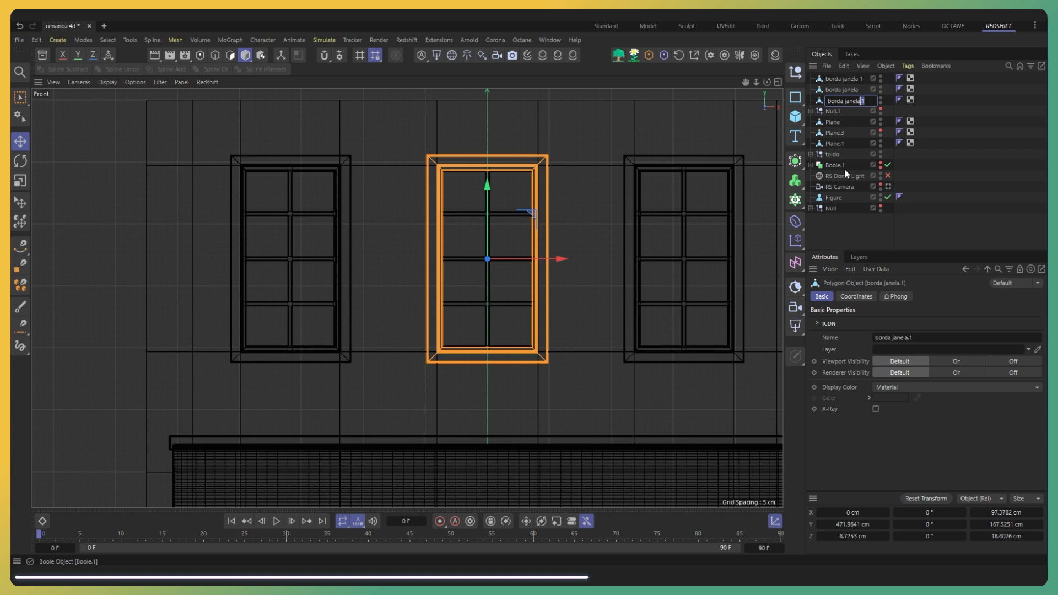
{"action": "key", "text": "Return"}
{"action": "double_click", "coordinate": [861, 90]}
{"action": "type", "text": "left"}
{"action": "key", "text": "Return"}
{"action": "double_click", "coordinate": [862, 79]}
{"action": "type", "text": "right"}
{"action": "key", "text": "Return"}
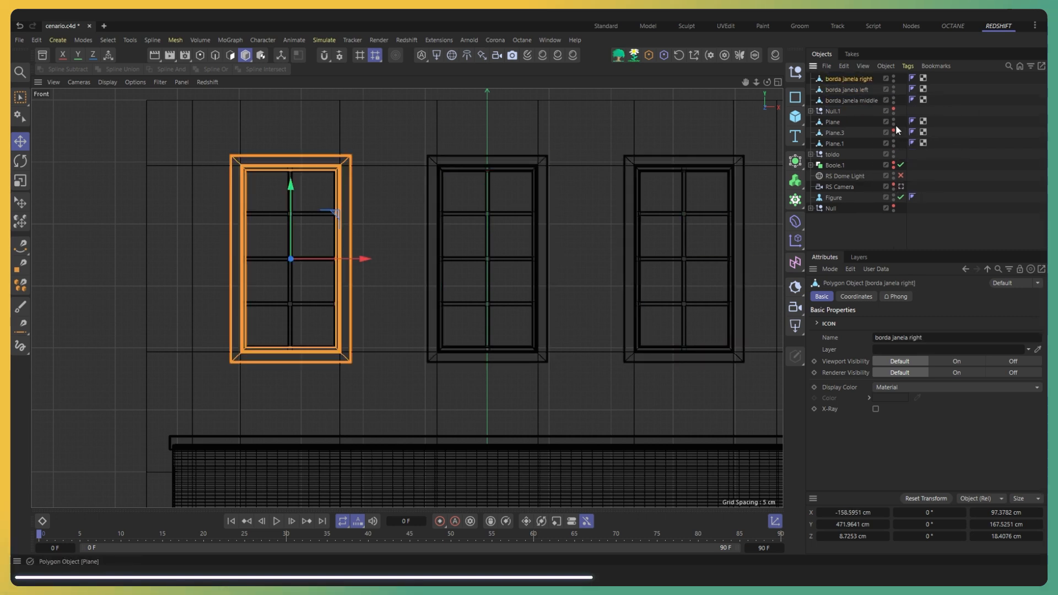
Step: Give the three window frame objects a custom red icon color and clear the selection
{"action": "left_click", "coordinate": [851, 101], "text": "shift"}
{"action": "left_click", "coordinate": [817, 324]}
{"action": "left_click", "coordinate": [1012, 348]}
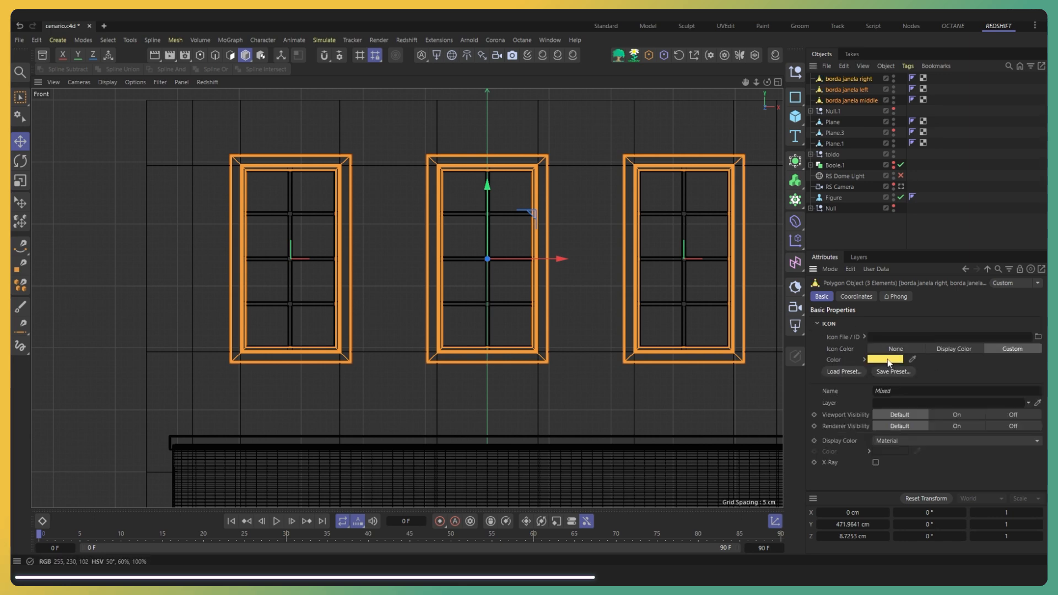
{"action": "left_click", "coordinate": [886, 360]}
{"action": "left_click", "coordinate": [985, 459]}
{"action": "left_click", "coordinate": [993, 372]}
{"action": "left_click", "coordinate": [546, 233]}
Step: Add a cube beneath the middle window at about 405.5 cm in Y and reduce its height to about 22.6 cm
{"action": "key", "text": "F1"}
{"action": "scroll", "coordinate": [391, 256], "scroll_direction": "down", "scroll_amount": 5}
{"action": "left_click_drag", "start_coordinate": [386, 264], "coordinate": [321, 335], "text": "alt"}
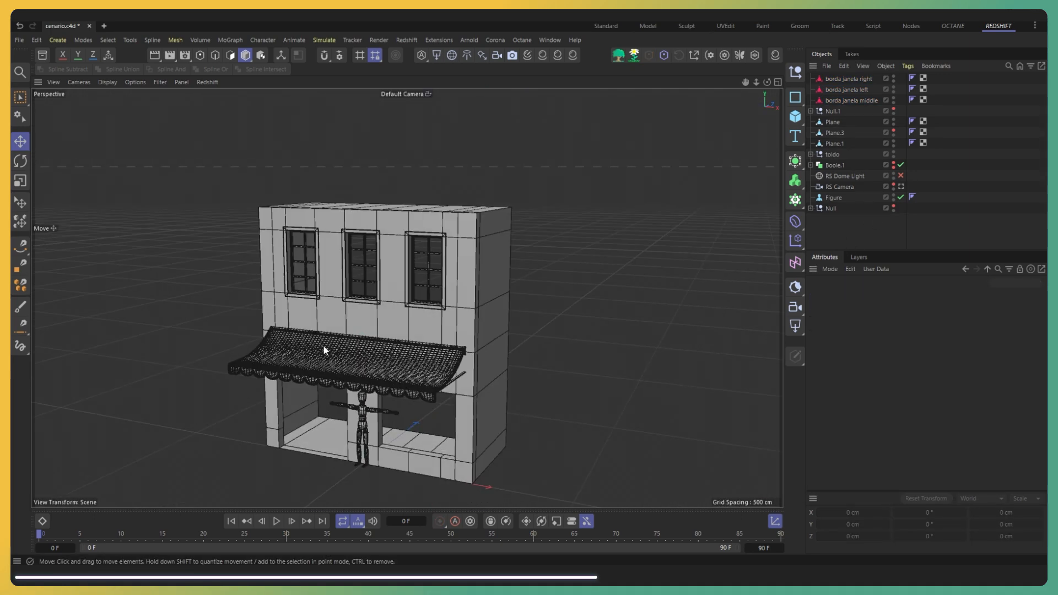
{"action": "key", "text": "F4"}
{"action": "scroll", "coordinate": [541, 264], "scroll_direction": "down", "scroll_amount": 5}
{"action": "scroll", "coordinate": [540, 268], "scroll_direction": "up", "scroll_amount": 4}
{"action": "scroll", "coordinate": [684, 208], "scroll_direction": "down", "scroll_amount": 5}
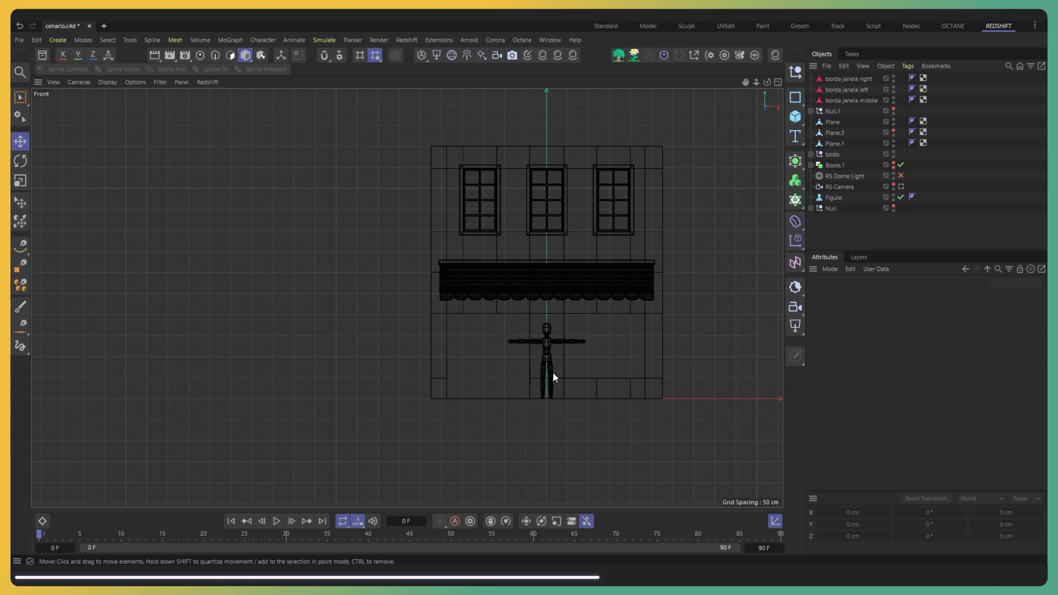
{"action": "left_click", "coordinate": [795, 116]}
{"action": "left_click_drag", "start_coordinate": [538, 325], "coordinate": [534, 152]}
{"action": "scroll", "coordinate": [538, 223], "scroll_direction": "up", "scroll_amount": 5}
{"action": "left_click_drag", "start_coordinate": [563, 114], "coordinate": [563, 225]}
Step: Bring up the PureRef reference photo and narrow the cube to about 83.6 cm, placing it at about 385.8 cm in Y
{"action": "key", "text": "alt+Tab"}
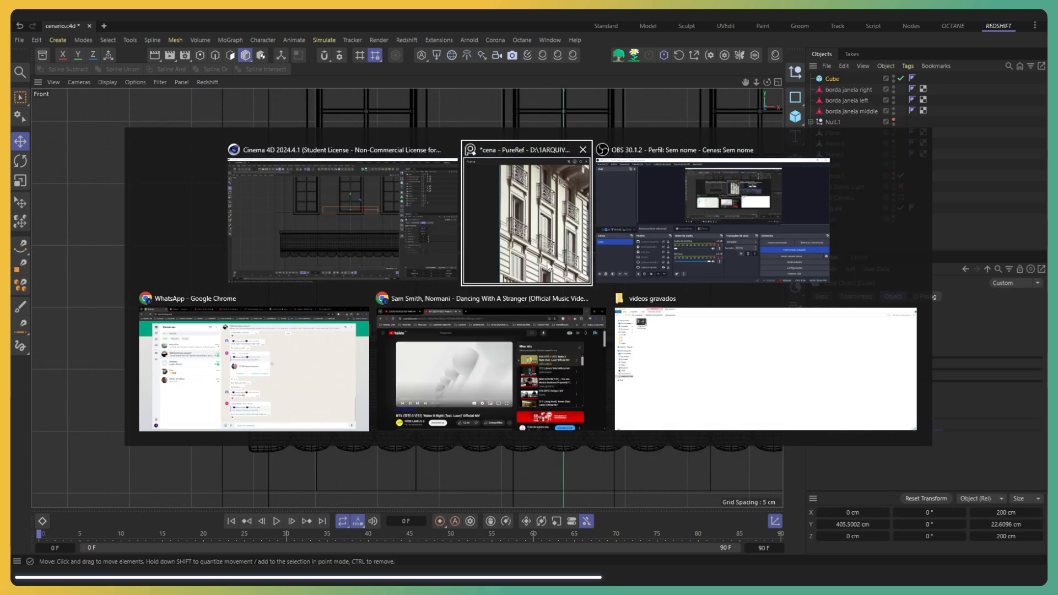
{"action": "scroll", "coordinate": [562, 268], "scroll_direction": "up", "scroll_amount": 2}
{"action": "middle_click_drag", "start_coordinate": [443, 208], "coordinate": [331, 203], "text": "alt"}
{"action": "scroll", "coordinate": [579, 228], "scroll_direction": "up", "scroll_amount": 4}
{"action": "left_click_drag", "start_coordinate": [621, 228], "coordinate": [477, 236]}
{"action": "mouse_move", "coordinate": [373, 200]}
{"action": "left_mouse_down"}
{"action": "mouse_move", "coordinate": [390, 227]}
{"action": "mouse_move", "coordinate": [373, 165]}
{"action": "mouse_move", "coordinate": [371, 207]}
{"action": "left_mouse_up"}
Step: Reduce the depth of the cube under the window in the side view
{"action": "key", "text": "F3"}
{"action": "scroll", "coordinate": [365, 249], "scroll_direction": "down", "scroll_amount": 10}
{"action": "scroll", "coordinate": [368, 316], "scroll_direction": "up", "scroll_amount": 2}
{"action": "left_click_drag", "start_coordinate": [481, 303], "coordinate": [369, 304]}
Step: Move and shrink the PureRef reference over an empty part of the viewport, framing a window with its balcony railing
{"action": "right_click_drag", "start_coordinate": [995, 181], "coordinate": [321, 203]}
{"action": "left_click_drag", "start_coordinate": [333, 201], "coordinate": [181, 354]}
{"action": "right_click_drag", "start_coordinate": [124, 363], "coordinate": [152, 248]}
{"action": "scroll", "coordinate": [117, 289], "scroll_direction": "up", "scroll_amount": 2}
{"action": "middle_click_drag", "start_coordinate": [168, 385], "coordinate": [124, 332]}
Step: Set the cube's Y size and Z size to 20 cm each
{"action": "left_click", "coordinate": [891, 334]}
{"action": "type", "text": "0"}
{"action": "key", "text": "Return"}
{"action": "type", "text": "20"}
{"action": "key", "text": "Return"}
{"action": "left_click", "coordinate": [878, 345]}
{"action": "type", "text": "20"}
{"action": "key", "text": "Return"}
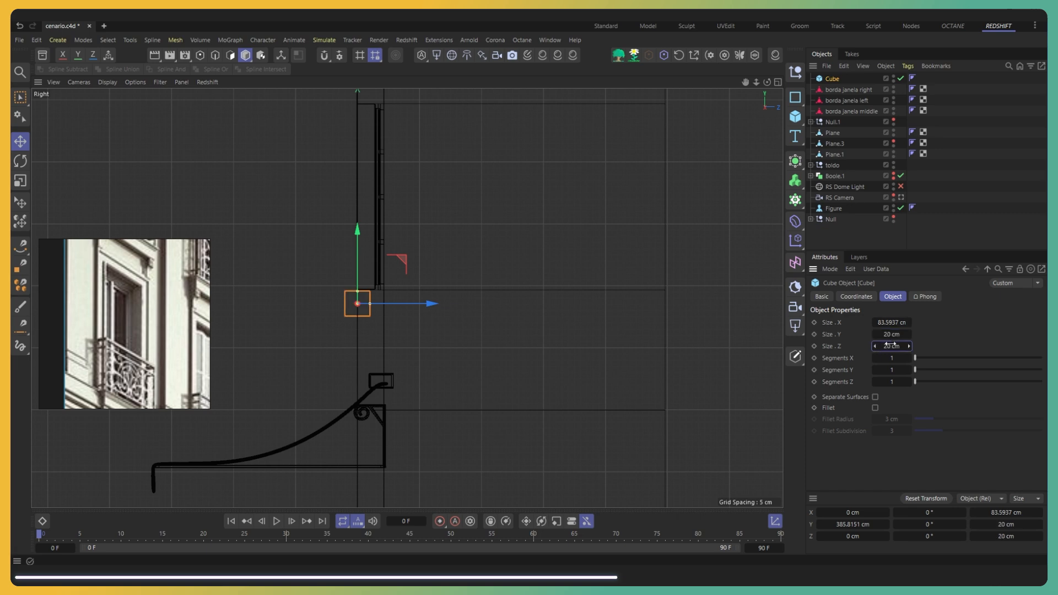
Step: Adjust the cube's position under the middle window and set its Z size to 10 cm
{"action": "scroll", "coordinate": [357, 294], "scroll_direction": "up", "scroll_amount": 3}
{"action": "middle_click", "coordinate": [368, 271]}
{"action": "middle_click", "coordinate": [370, 278]}
{"action": "left_click_drag", "start_coordinate": [372, 296], "coordinate": [358, 313], "text": "alt"}
{"action": "scroll", "coordinate": [359, 312], "scroll_direction": "up", "scroll_amount": 4}
{"action": "left_click_drag", "start_coordinate": [450, 319], "coordinate": [421, 316]}
{"action": "left_click", "coordinate": [886, 324]}
{"action": "left_click", "coordinate": [892, 346]}
{"action": "type", "text": "10"}
{"action": "key", "text": "Return"}
Step: Set the cube's Y size to 10 cm and its Z size to 15 cm
{"action": "left_click_drag", "start_coordinate": [551, 336], "coordinate": [510, 319], "text": "alt"}
{"action": "left_click", "coordinate": [872, 335]}
{"action": "type", "text": "10"}
{"action": "key", "text": "Return"}
{"action": "left_click", "coordinate": [890, 346]}
{"action": "type", "text": "15"}
{"action": "key", "text": "Return"}
Step: Raise the cube to the bottom of the middle window frame and widen it to span the frame's width
{"action": "left_click_drag", "start_coordinate": [436, 246], "coordinate": [436, 228]}
{"action": "mouse_move", "coordinate": [455, 264]}
{"action": "left_mouse_down", "text": "alt"}
{"action": "mouse_move", "coordinate": [501, 288]}
{"action": "mouse_move", "coordinate": [449, 283]}
{"action": "left_mouse_up", "text": "alt"}
{"action": "left_click_drag", "start_coordinate": [431, 259], "coordinate": [431, 247]}
{"action": "left_click_drag", "start_coordinate": [499, 321], "coordinate": [436, 406]}
{"action": "left_click_drag", "start_coordinate": [536, 353], "coordinate": [561, 352]}
{"action": "left_click_drag", "start_coordinate": [490, 347], "coordinate": [308, 300], "text": "alt"}
{"action": "left_click_drag", "start_coordinate": [547, 378], "coordinate": [391, 296], "text": "alt"}
Step: Make the sill cube editable and add five evenly spaced vertical loop cuts across its width
{"action": "key", "text": "c"}
{"action": "key", "text": "F4"}
{"action": "left_click", "coordinate": [216, 55]}
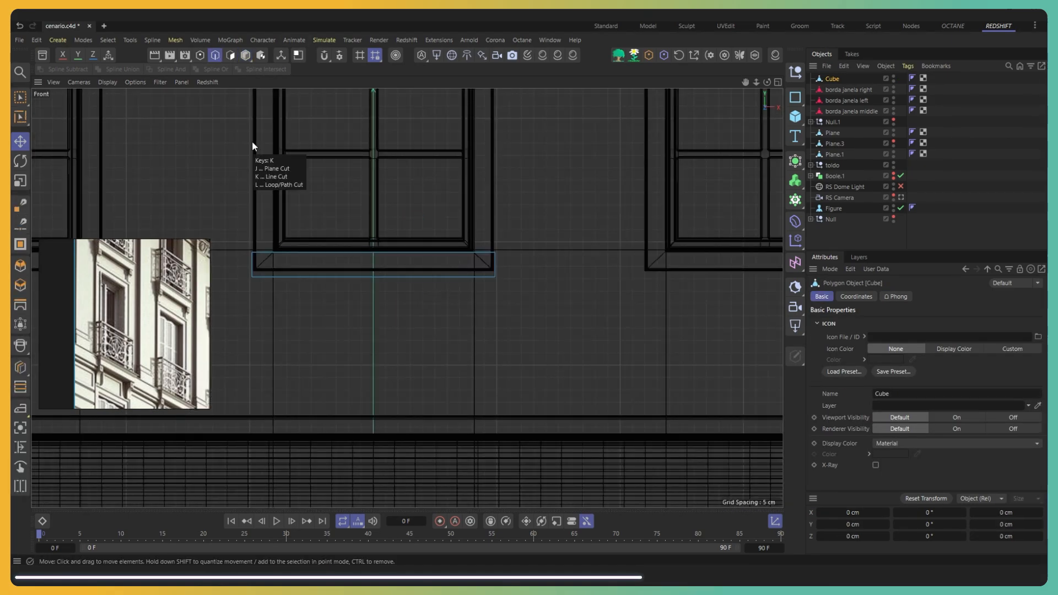
{"action": "key", "text": "k"}
{"action": "key", "text": "l"}
{"action": "left_click", "coordinate": [374, 253]}
{"action": "left_click", "coordinate": [592, 118]}
{"action": "left_click", "coordinate": [594, 119]}
{"action": "left_click", "coordinate": [593, 119]}
{"action": "left_click", "coordinate": [593, 119]}
Step: Extrude the underside polygon at one end of the sill downward to about -21.4 cm in Y
{"action": "key", "text": "F1"}
{"action": "mouse_move", "coordinate": [429, 313]}
{"action": "left_mouse_down", "text": "alt"}
{"action": "mouse_move", "coordinate": [414, 256]}
{"action": "mouse_move", "coordinate": [441, 315]}
{"action": "left_mouse_up", "text": "alt"}
{"action": "left_click", "coordinate": [234, 57]}
{"action": "key", "text": "e"}
{"action": "left_click", "coordinate": [454, 260]}
{"action": "scroll", "coordinate": [454, 260], "scroll_direction": "up", "scroll_amount": 3}
{"action": "left_click_drag", "start_coordinate": [492, 324], "coordinate": [495, 374], "text": "ctrl"}
{"action": "left_click_drag", "start_coordinate": [496, 374], "coordinate": [402, 386], "text": "alt"}
{"action": "scroll", "coordinate": [447, 351], "scroll_direction": "up", "scroll_amount": 4}
Step: Select the extruded block's lower front edge and, with the modeling axis orientation set to World, move it back toward the wall
{"action": "left_click", "coordinate": [213, 58]}
{"action": "left_click", "coordinate": [465, 328]}
{"action": "left_click", "coordinate": [954, 337]}
{"action": "left_click", "coordinate": [869, 337]}
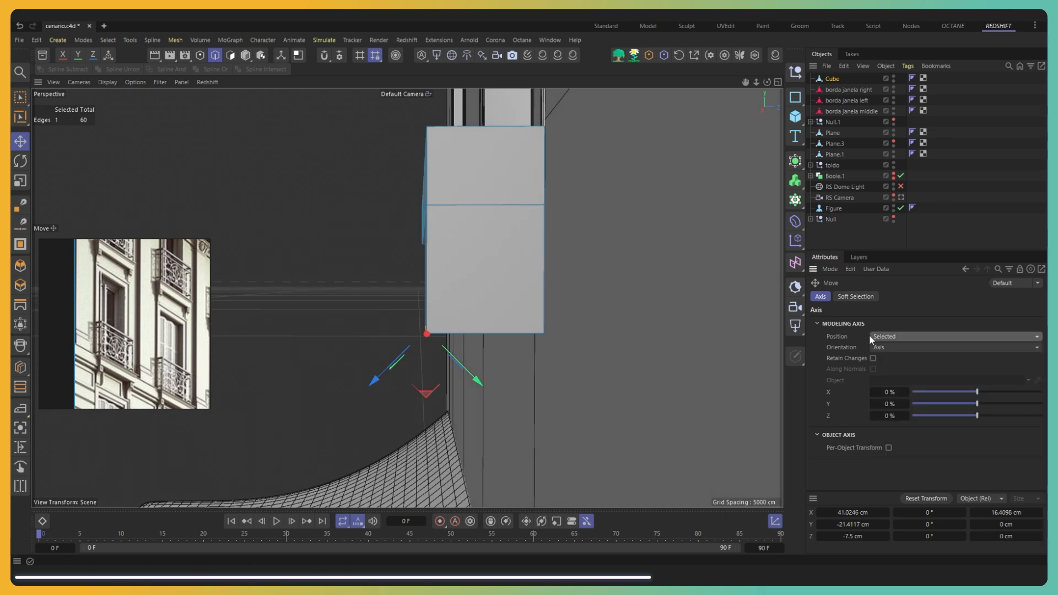
{"action": "left_click", "coordinate": [884, 347]}
{"action": "left_click", "coordinate": [892, 421]}
{"action": "left_click", "coordinate": [891, 348]}
{"action": "left_click", "coordinate": [890, 375]}
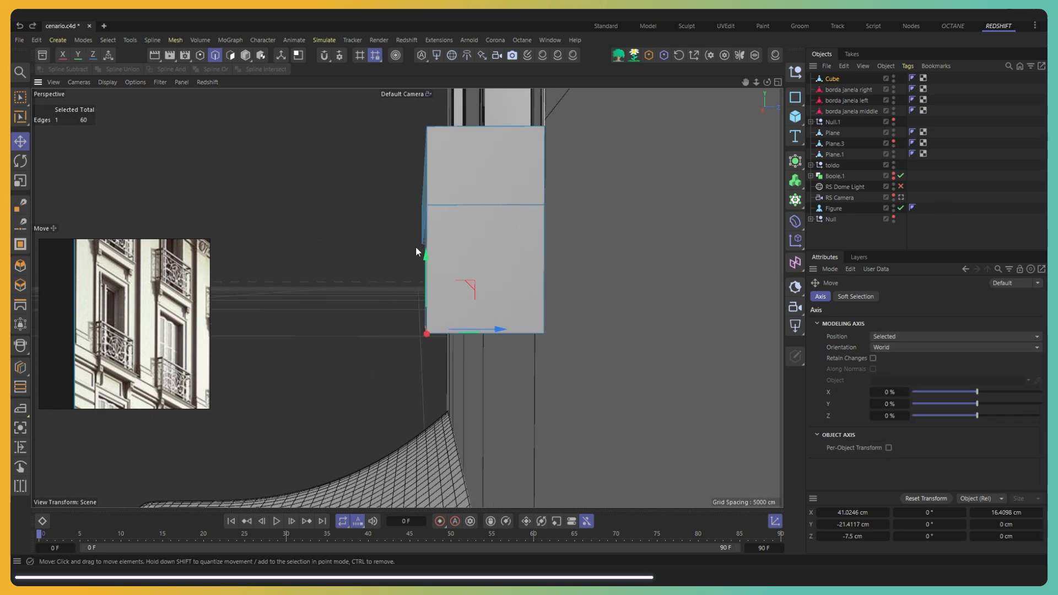
{"action": "left_click_drag", "start_coordinate": [439, 305], "coordinate": [443, 330], "text": "alt"}
{"action": "left_click_drag", "start_coordinate": [436, 359], "coordinate": [495, 360]}
Step: Bevel the block's lower front edge with a Radial offset of 17 cm
{"action": "right_click", "coordinate": [401, 168]}
{"action": "left_click", "coordinate": [431, 83]}
{"action": "left_click_drag", "start_coordinate": [900, 344], "coordinate": [923, 345]}
{"action": "left_click_drag", "start_coordinate": [606, 355], "coordinate": [644, 332], "text": "alt"}
{"action": "middle_click_drag", "start_coordinate": [644, 332], "coordinate": [763, 315], "text": "alt"}
{"action": "left_click", "coordinate": [936, 333]}
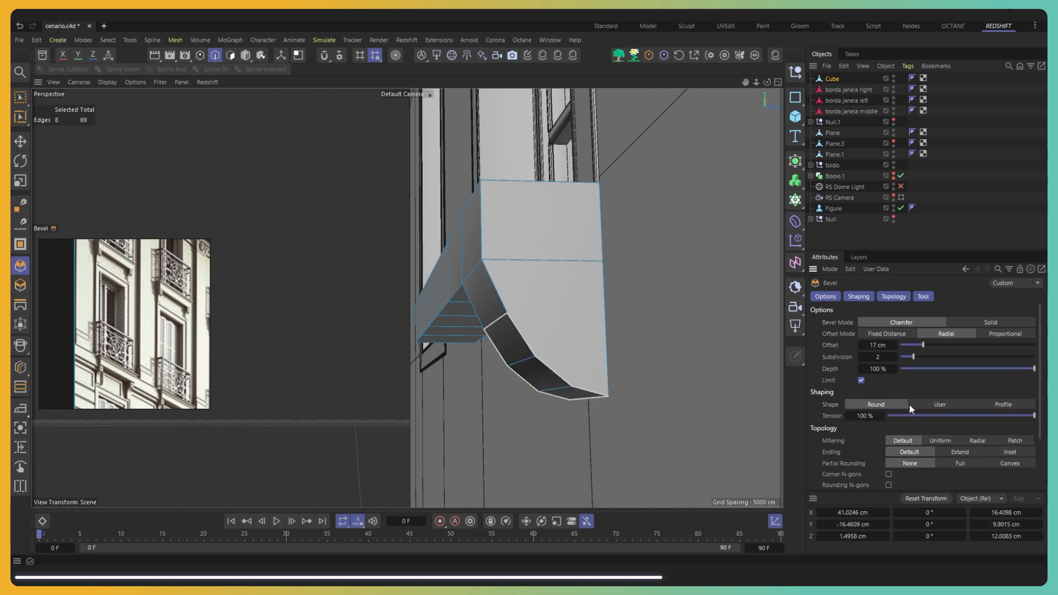
Step: Make the bracket's bevel concave with -100 % depth, 16 subdivisions and a 27 cm offset
{"action": "left_click_drag", "start_coordinate": [907, 353], "coordinate": [896, 380]}
{"action": "left_click_drag", "start_coordinate": [498, 384], "coordinate": [501, 391], "text": "alt"}
{"action": "left_click", "coordinate": [896, 358]}
{"action": "left_click_drag", "start_coordinate": [897, 359], "coordinate": [937, 345]}
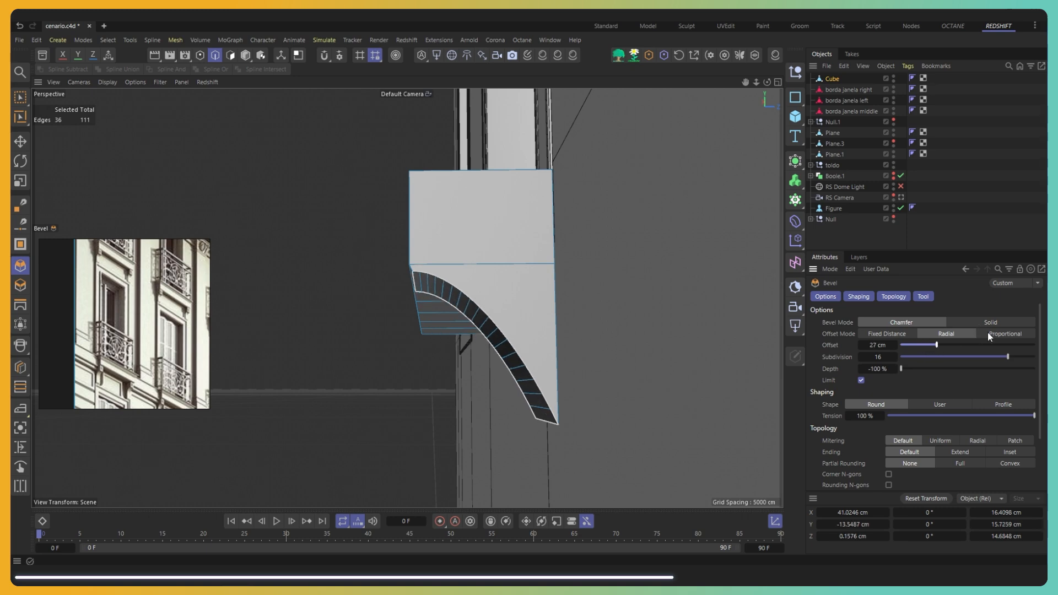
Step: Switch the bracket's bevel to Fixed Distance with fewer subdivisions and a 50 cm offset
{"action": "left_click", "coordinate": [899, 335]}
{"action": "middle_click_drag", "start_coordinate": [542, 432], "coordinate": [596, 361], "text": "alt"}
{"action": "right_click_drag", "start_coordinate": [596, 360], "coordinate": [656, 353], "text": "alt"}
{"action": "left_click_drag", "start_coordinate": [656, 352], "coordinate": [669, 355], "text": "alt"}
{"action": "mouse_move", "coordinate": [907, 357]}
{"action": "left_mouse_down"}
{"action": "mouse_move", "coordinate": [980, 357]}
{"action": "mouse_move", "coordinate": [901, 369]}
{"action": "left_mouse_up"}
{"action": "left_click_drag", "start_coordinate": [631, 337], "coordinate": [599, 361], "text": "alt"}
{"action": "left_click_drag", "start_coordinate": [936, 344], "coordinate": [968, 344]}
{"action": "mouse_move", "coordinate": [554, 372]}
{"action": "left_mouse_down", "text": "alt"}
{"action": "mouse_move", "coordinate": [570, 364]}
{"action": "mouse_move", "coordinate": [557, 359]}
{"action": "left_mouse_up", "text": "alt"}
{"action": "scroll", "coordinate": [557, 359], "scroll_direction": "up", "scroll_amount": 1}
Step: Move the edge at the lower end of the bracket's curve to about Y -19.3 cm and Z 6.4 cm
{"action": "key", "text": "e"}
{"action": "left_click", "coordinate": [597, 307]}
{"action": "left_click_drag", "start_coordinate": [680, 305], "coordinate": [674, 306]}
{"action": "left_click_drag", "start_coordinate": [626, 312], "coordinate": [596, 312], "text": "alt"}
{"action": "left_click_drag", "start_coordinate": [668, 306], "coordinate": [656, 307]}
{"action": "left_click_drag", "start_coordinate": [639, 325], "coordinate": [593, 333], "text": "alt"}
{"action": "left_click_drag", "start_coordinate": [659, 286], "coordinate": [667, 286]}
{"action": "scroll", "coordinate": [637, 320], "scroll_direction": "down", "scroll_amount": 2}
{"action": "left_click_drag", "start_coordinate": [637, 320], "coordinate": [645, 303], "text": "alt"}
{"action": "middle_click_drag", "start_coordinate": [645, 303], "coordinate": [458, 337], "text": "alt"}
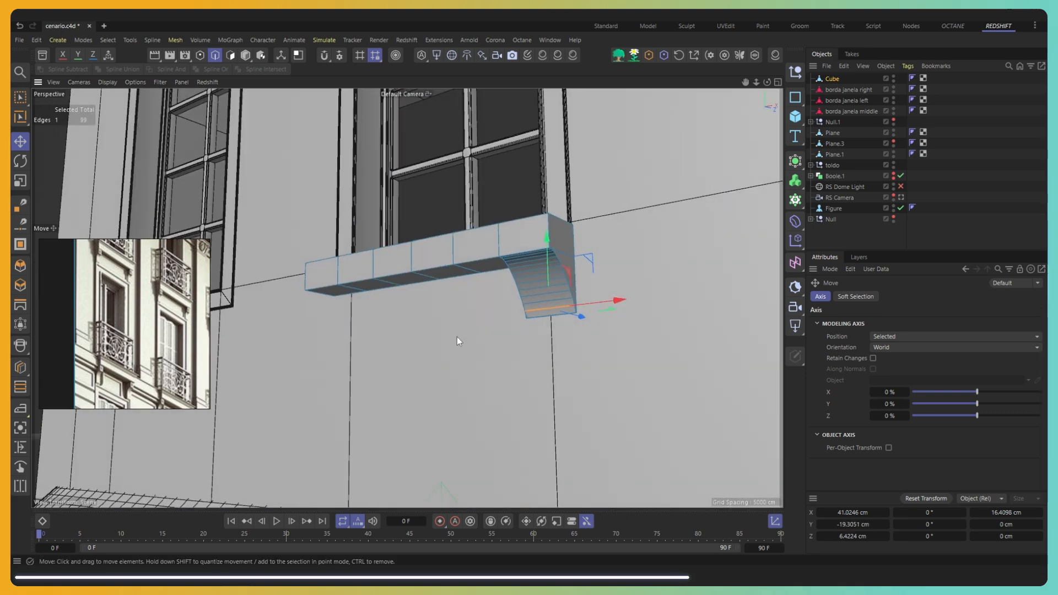
Step: Loop-cut the sill lengthwise about 1.52 cm below its top edge
{"action": "scroll", "coordinate": [471, 294], "scroll_direction": "up", "scroll_amount": 3}
{"action": "left_click_drag", "start_coordinate": [471, 294], "coordinate": [472, 257], "text": "alt"}
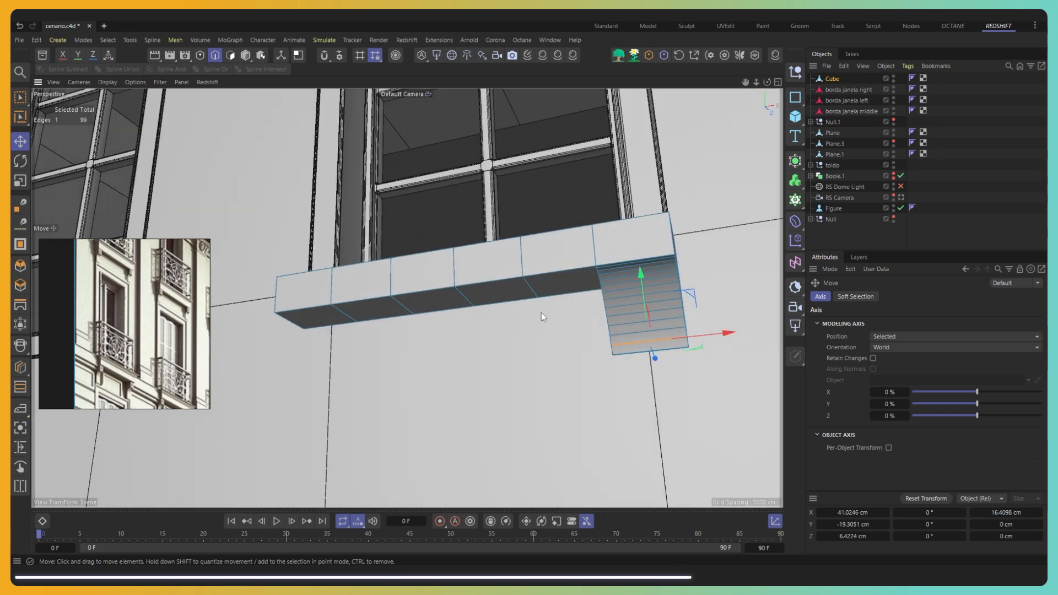
{"action": "left_click_drag", "start_coordinate": [561, 362], "coordinate": [524, 313], "text": "alt"}
{"action": "left_click_drag", "start_coordinate": [592, 259], "coordinate": [595, 286], "text": "alt"}
{"action": "key", "text": "k"}
{"action": "key", "text": "l"}
{"action": "left_click", "coordinate": [600, 240]}
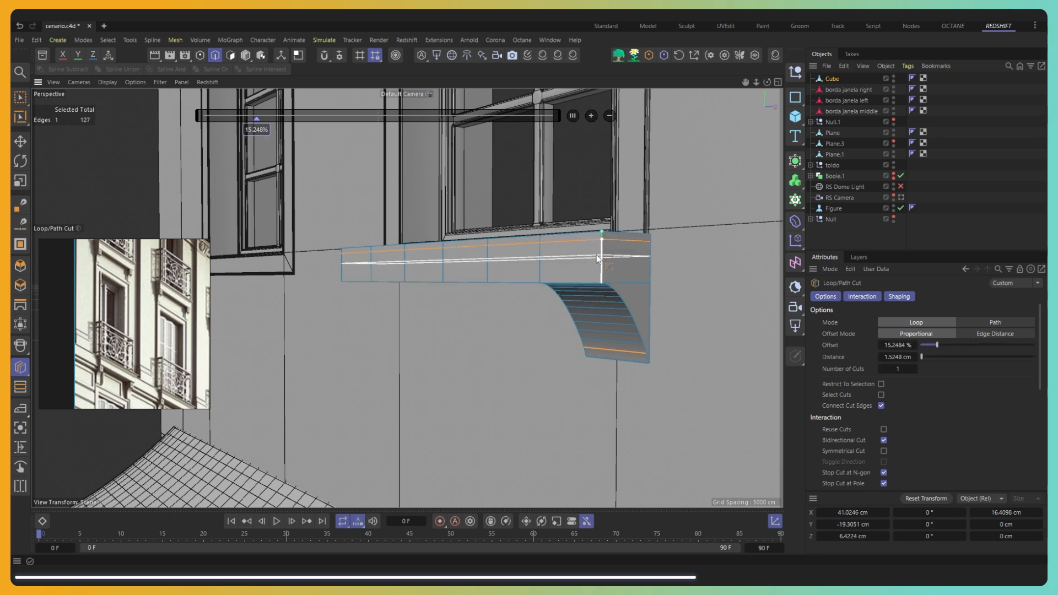
Step: Loop-select the narrow band of polygons above the cut and set Extrude's maximum angle to 180°
{"action": "scroll", "coordinate": [614, 272], "scroll_direction": "up", "scroll_amount": 4}
{"action": "key", "text": "u"}
{"action": "key", "text": "l"}
{"action": "left_click", "coordinate": [230, 55]}
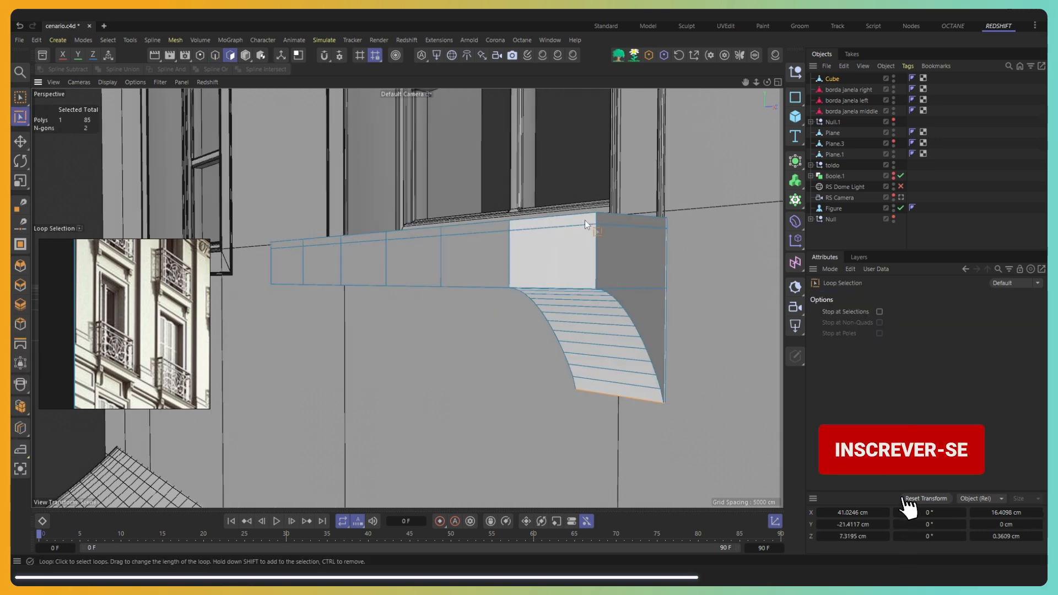
{"action": "left_click", "coordinate": [585, 224]}
{"action": "right_click", "coordinate": [626, 226]}
{"action": "left_click", "coordinate": [650, 84]}
{"action": "left_click_drag", "start_coordinate": [900, 406], "coordinate": [840, 393]}
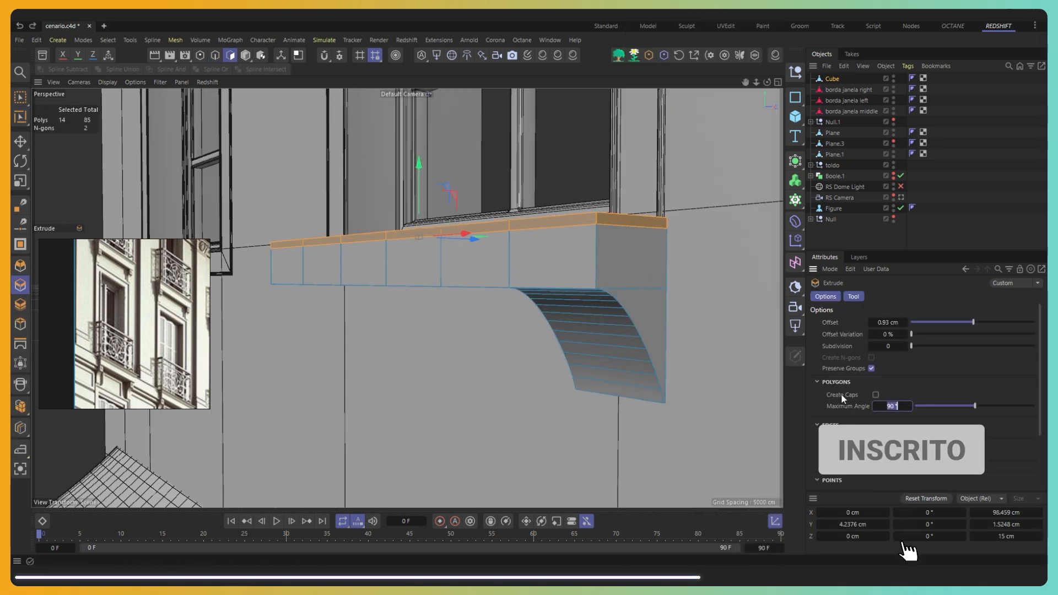
{"action": "type", "text": "10"}
{"action": "key", "text": "Return"}
{"action": "left_click_drag", "start_coordinate": [900, 407], "coordinate": [883, 408]}
{"action": "type", "text": "180"}
{"action": "key", "text": "Return"}
Step: Undo the trial extrusion and extrude the band outward by about 1.63 cm to form a trim
{"action": "key", "text": "ctrl+z"}
{"action": "left_click_drag", "start_coordinate": [660, 237], "coordinate": [594, 320], "text": "alt"}
{"action": "left_click_drag", "start_coordinate": [594, 320], "coordinate": [604, 320]}
{"action": "left_click_drag", "start_coordinate": [551, 452], "coordinate": [603, 367], "text": "alt"}
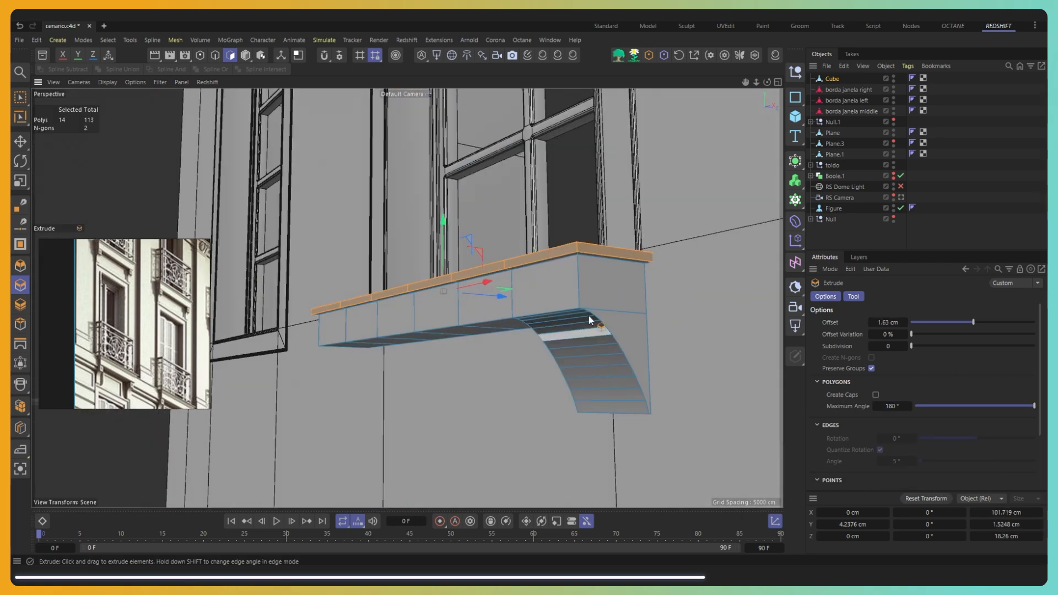
{"action": "scroll", "coordinate": [563, 280], "scroll_direction": "up", "scroll_amount": 3}
{"action": "left_click_drag", "start_coordinate": [563, 280], "coordinate": [576, 272], "text": "alt"}
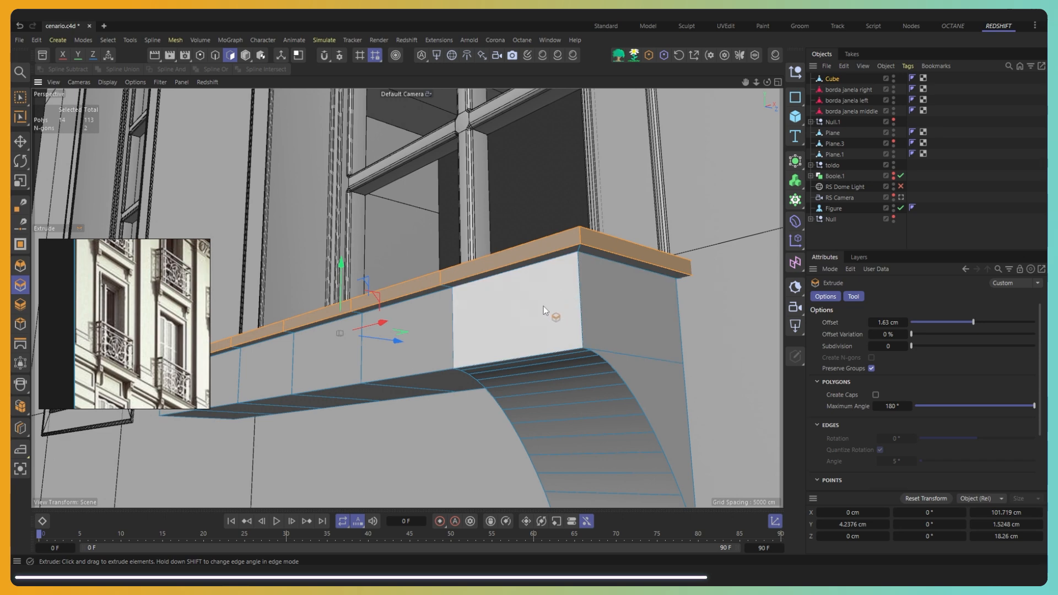
Step: Try to bevel the trim's lower outer edge loop with 100 % depth and 4 subdivisions
{"action": "key", "text": "u"}
{"action": "key", "text": "l"}
{"action": "left_click", "coordinate": [216, 56]}
{"action": "left_click", "coordinate": [592, 248]}
{"action": "right_click", "coordinate": [592, 249]}
{"action": "left_click", "coordinate": [617, 84]}
{"action": "left_click_drag", "start_coordinate": [902, 369], "coordinate": [1035, 369]}
{"action": "scroll", "coordinate": [609, 257], "scroll_direction": "up", "scroll_amount": 3}
{"action": "left_click_drag", "start_coordinate": [875, 357], "coordinate": [852, 357]}
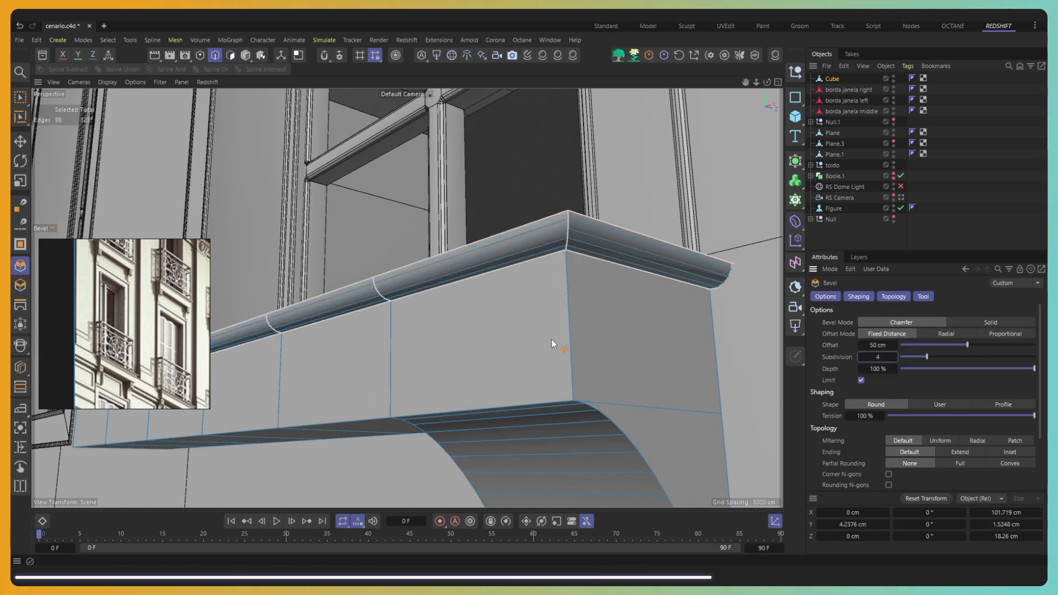
{"action": "scroll", "coordinate": [593, 291], "scroll_direction": "up", "scroll_amount": 3}
{"action": "key", "text": "ctrl+z"}
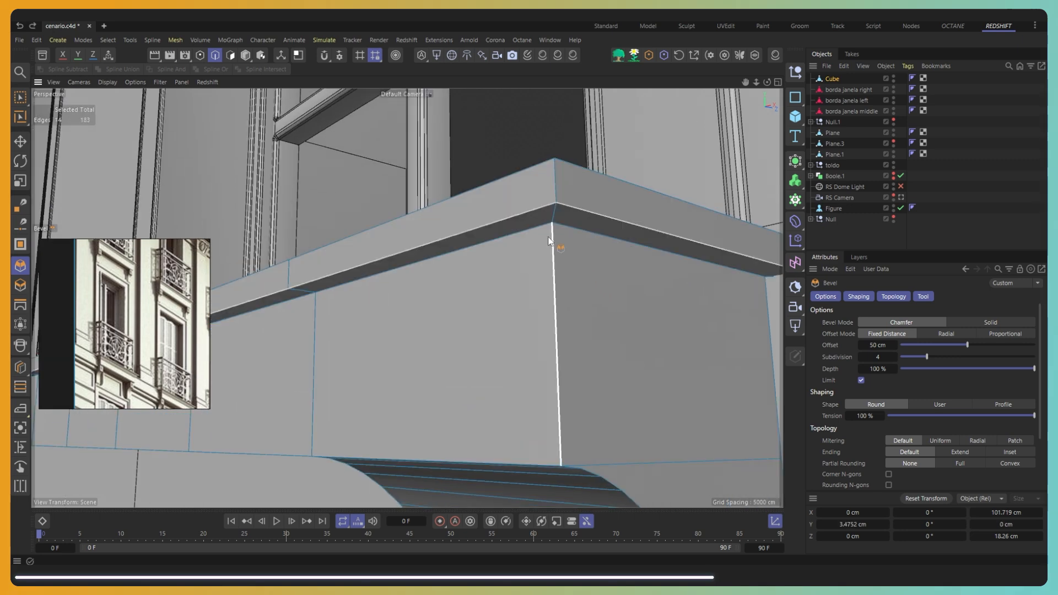
Step: Loop-select the trim's lower edges and move them down so the band is about 3.53 cm tall
{"action": "key", "text": "u"}
{"action": "key", "text": "l"}
{"action": "left_click", "coordinate": [531, 239], "text": "shift"}
{"action": "key", "text": "e"}
{"action": "left_click_drag", "start_coordinate": [406, 295], "coordinate": [441, 328], "text": "alt"}
{"action": "left_click_drag", "start_coordinate": [261, 273], "coordinate": [259, 299]}
Step: Loop-cut the trim band lengthwise midway up its height
{"action": "key", "text": "k"}
{"action": "key", "text": "l"}
{"action": "left_click", "coordinate": [614, 232]}
Step: Convert the new cut's edge loop to a polygon selection and try to scale the trim's lower row
{"action": "key", "text": "u"}
{"action": "key", "text": "l"}
{"action": "left_click", "coordinate": [233, 54], "text": "ctrl"}
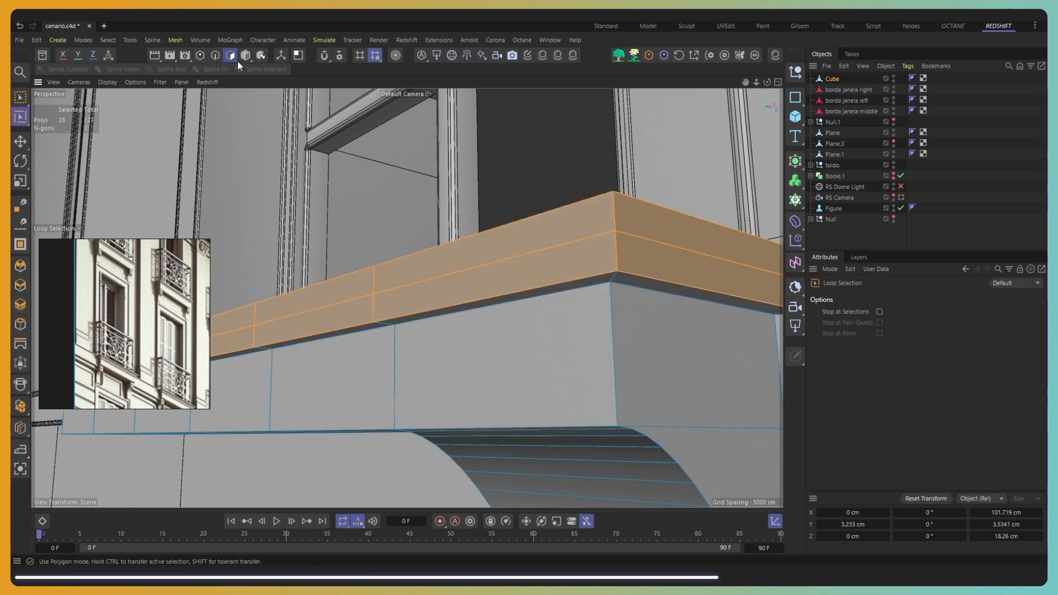
{"action": "key", "text": "t"}
{"action": "left_click", "coordinate": [108, 41]}
{"action": "left_click", "coordinate": [109, 53]}
{"action": "left_click", "coordinate": [175, 38]}
{"action": "left_click", "coordinate": [108, 55]}
{"action": "left_click_drag", "start_coordinate": [623, 363], "coordinate": [612, 360]}
{"action": "left_click_drag", "start_coordinate": [590, 361], "coordinate": [602, 337], "text": "alt"}
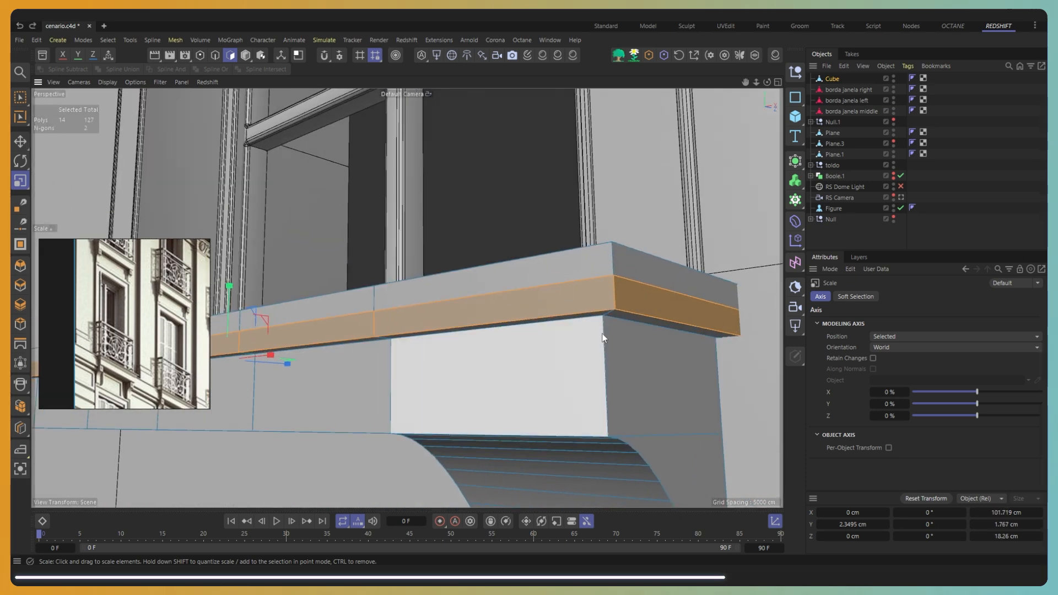
Step: Loop-select the trim's lower outer edge and bevel it with a 1.25 cm offset and 4 subdivisions
{"action": "key", "text": "u"}
{"action": "key", "text": "l"}
{"action": "left_click", "coordinate": [215, 55]}
{"action": "left_click", "coordinate": [582, 307]}
{"action": "scroll", "coordinate": [583, 307], "scroll_direction": "up", "scroll_amount": 3}
{"action": "key", "text": "m"}
{"action": "key", "text": "s"}
{"action": "left_click_drag", "start_coordinate": [604, 298], "coordinate": [544, 305]}
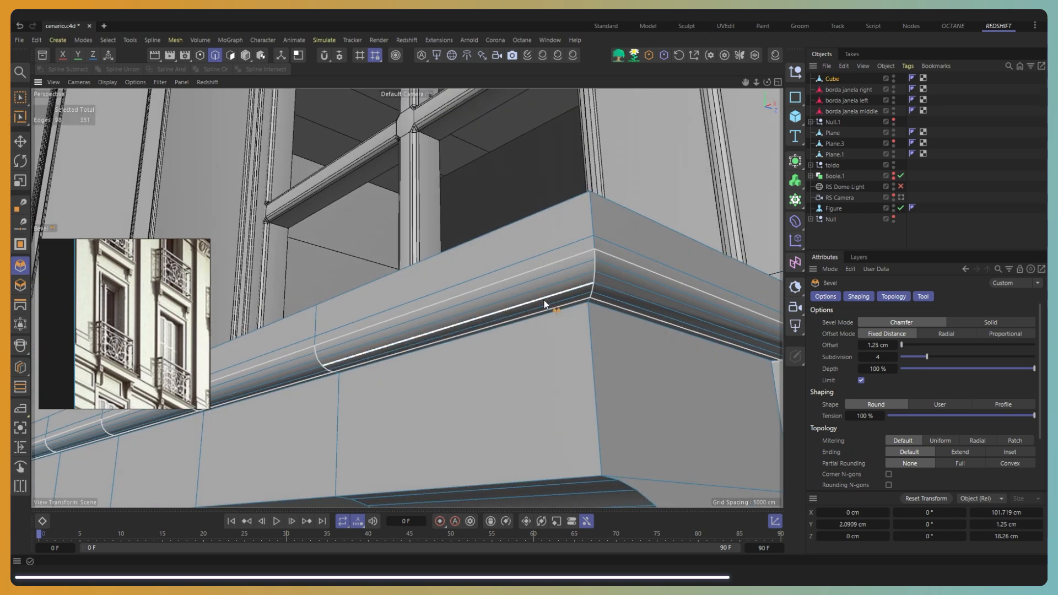
Step: Try to bevel the edge loop between the trim's upper band and its rounded lower part
{"action": "key", "text": "u"}
{"action": "key", "text": "l"}
{"action": "left_click", "coordinate": [586, 242]}
{"action": "key", "text": "m"}
{"action": "key", "text": "s"}
{"action": "mouse_move", "coordinate": [604, 245]}
{"action": "left_mouse_down"}
{"action": "mouse_move", "coordinate": [616, 245]}
{"action": "mouse_move", "coordinate": [608, 246]}
{"action": "left_mouse_up"}
{"action": "key", "text": "ctrl+z"}
Step: Loop-select the trim's upper band of polygons and extrude it outward to about 103.2 cm wide
{"action": "left_click_drag", "start_coordinate": [569, 309], "coordinate": [577, 339], "text": "alt"}
{"action": "left_click", "coordinate": [231, 56]}
{"action": "key", "text": "u"}
{"action": "key", "text": "l"}
{"action": "left_click", "coordinate": [612, 233]}
{"action": "right_click", "coordinate": [572, 330]}
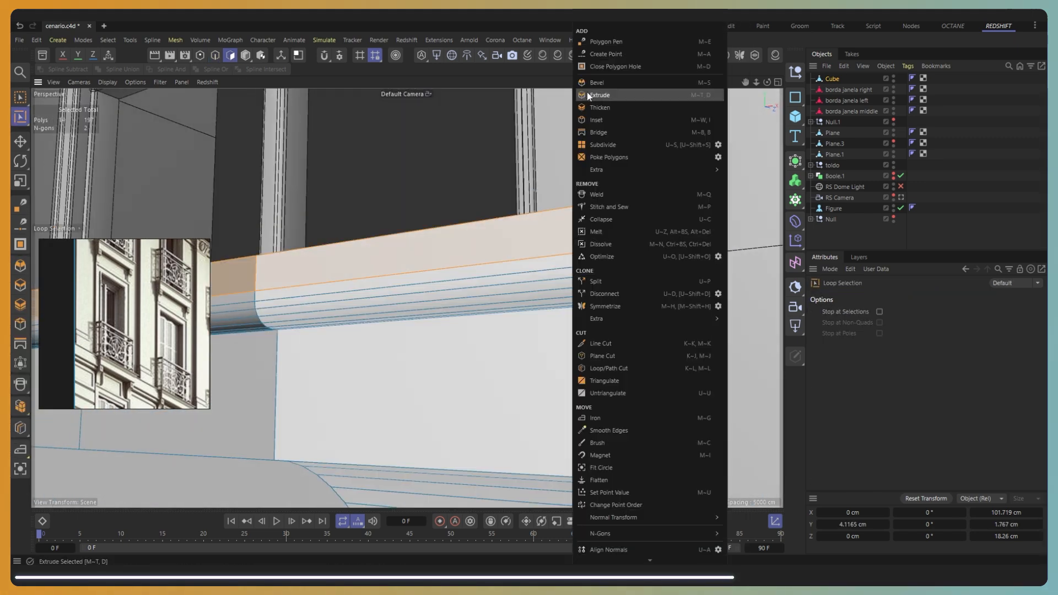
{"action": "left_click", "coordinate": [598, 96]}
{"action": "left_click_drag", "start_coordinate": [519, 235], "coordinate": [532, 233]}
Step: Loop-select the lower outer edge of the projecting top slab and bevel it slightly
{"action": "right_click", "coordinate": [531, 233]}
{"action": "left_click", "coordinate": [553, 84]}
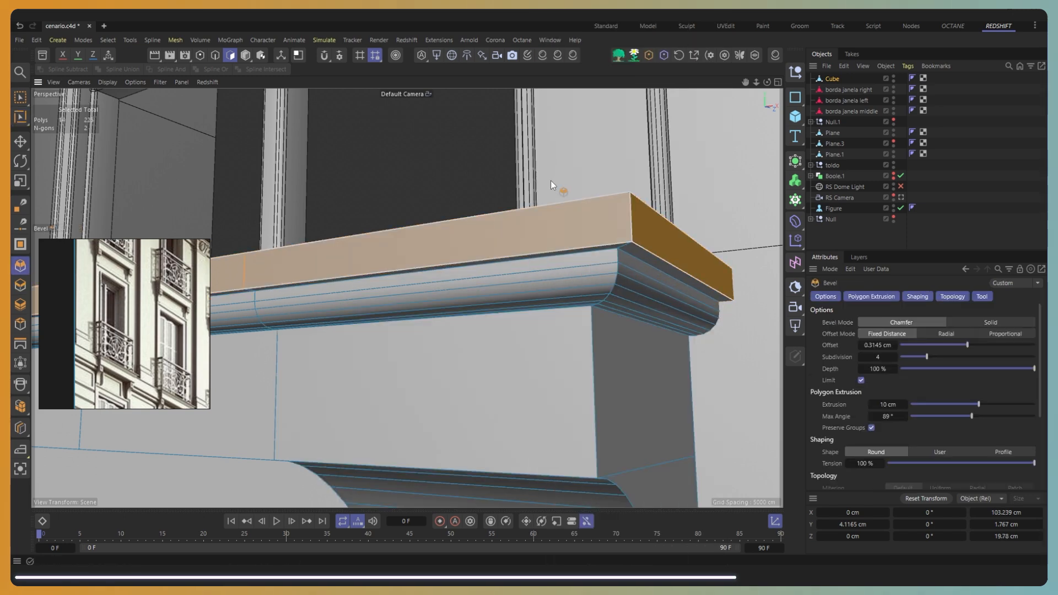
{"action": "key", "text": "u"}
{"action": "key", "text": "l"}
{"action": "left_click", "coordinate": [215, 56]}
{"action": "left_click", "coordinate": [590, 248]}
{"action": "right_click", "coordinate": [576, 249]}
{"action": "left_click", "coordinate": [598, 84]}
{"action": "left_click_drag", "start_coordinate": [573, 182], "coordinate": [589, 182]}
Step: Select the sill's vertical corner edges at both ends and add the top slab's outer edge loop
{"action": "left_click_drag", "start_coordinate": [579, 319], "coordinate": [584, 363], "text": "alt"}
{"action": "key", "text": "e"}
{"action": "left_click", "coordinate": [604, 333]}
{"action": "middle_click_drag", "start_coordinate": [298, 380], "coordinate": [472, 345], "text": "alt"}
{"action": "left_click_drag", "start_coordinate": [472, 345], "coordinate": [491, 342], "text": "alt"}
{"action": "double_click", "coordinate": [299, 370], "text": "shift"}
{"action": "left_click_drag", "start_coordinate": [406, 297], "coordinate": [270, 414], "text": "alt"}
{"action": "left_click_drag", "start_coordinate": [505, 347], "coordinate": [503, 386], "text": "alt"}
{"action": "key", "text": "u"}
{"action": "key", "text": "l"}
{"action": "left_click", "coordinate": [558, 309], "text": "shift"}
{"action": "key", "text": "e"}
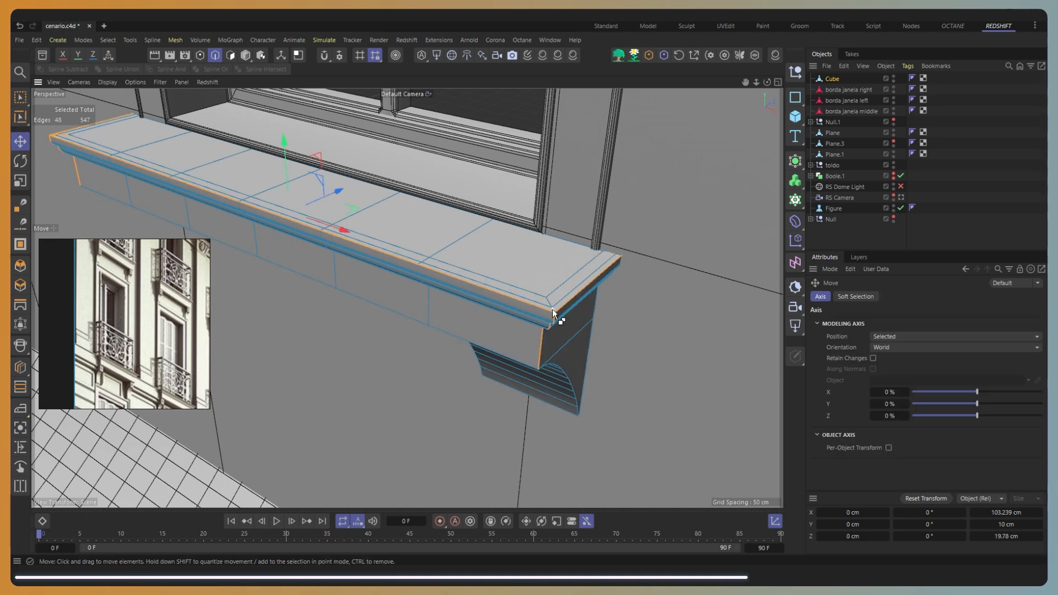
Step: Deselect the unwanted edge at the far end of the sill
{"action": "middle_click_drag", "start_coordinate": [85, 160], "coordinate": [284, 313], "text": "alt"}
{"action": "scroll", "coordinate": [281, 311], "scroll_direction": "up", "scroll_amount": 4}
{"action": "left_click", "coordinate": [281, 311], "text": "ctrl"}
{"action": "scroll", "coordinate": [331, 314], "scroll_direction": "down", "scroll_amount": 4}
{"action": "left_click_drag", "start_coordinate": [361, 320], "coordinate": [479, 321], "text": "alt"}
Step: Add the sill's lower edge loop and the short edges where the bracket joins it to the selection
{"action": "key", "text": "u"}
{"action": "key", "text": "l"}
{"action": "left_click", "coordinate": [508, 242], "text": "shift"}
{"action": "left_click_drag", "start_coordinate": [508, 243], "coordinate": [562, 248], "text": "alt"}
{"action": "scroll", "coordinate": [494, 300], "scroll_direction": "up", "scroll_amount": 4}
{"action": "key", "text": "e"}
{"action": "left_click", "coordinate": [596, 253], "text": "shift"}
{"action": "scroll", "coordinate": [525, 226], "scroll_direction": "up", "scroll_amount": 5}
{"action": "left_click", "coordinate": [521, 185], "text": "shift"}
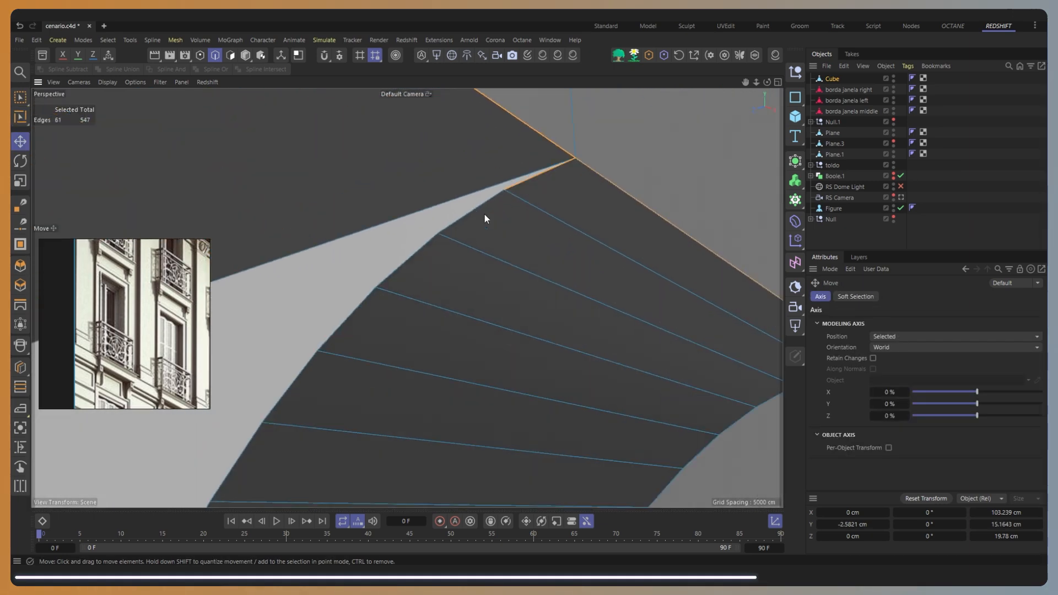
Step: Extend the edge selection along the bracket's curved side edges and its lower outline
{"action": "scroll", "coordinate": [500, 213], "scroll_direction": "down", "scroll_amount": 4}
{"action": "left_click", "coordinate": [108, 41]}
{"action": "left_click", "coordinate": [135, 197]}
{"action": "left_click_drag", "start_coordinate": [466, 237], "coordinate": [406, 288], "text": "shift"}
{"action": "left_click_drag", "start_coordinate": [458, 259], "coordinate": [517, 202], "text": "alt"}
{"action": "left_click_drag", "start_coordinate": [523, 107], "coordinate": [347, 451], "text": "shift"}
{"action": "mouse_move", "coordinate": [448, 447]}
{"action": "left_mouse_down", "text": "alt"}
{"action": "mouse_move", "coordinate": [314, 456]}
{"action": "mouse_move", "coordinate": [281, 441]}
{"action": "left_mouse_up", "text": "alt"}
{"action": "scroll", "coordinate": [292, 430], "scroll_direction": "down", "scroll_amount": 3}
{"action": "mouse_move", "coordinate": [264, 205]}
{"action": "left_mouse_down", "text": "shift"}
{"action": "mouse_move", "coordinate": [295, 218]}
{"action": "mouse_move", "coordinate": [461, 452]}
{"action": "mouse_move", "coordinate": [481, 358]}
{"action": "left_mouse_up", "text": "shift"}
{"action": "scroll", "coordinate": [477, 309], "scroll_direction": "up", "scroll_amount": 3}
{"action": "left_click_drag", "start_coordinate": [485, 301], "coordinate": [363, 446], "text": "shift"}
Step: Add the short corner edges at the bracket's bottom lip to the selection
{"action": "scroll", "coordinate": [475, 312], "scroll_direction": "up", "scroll_amount": 5}
{"action": "key", "text": "e"}
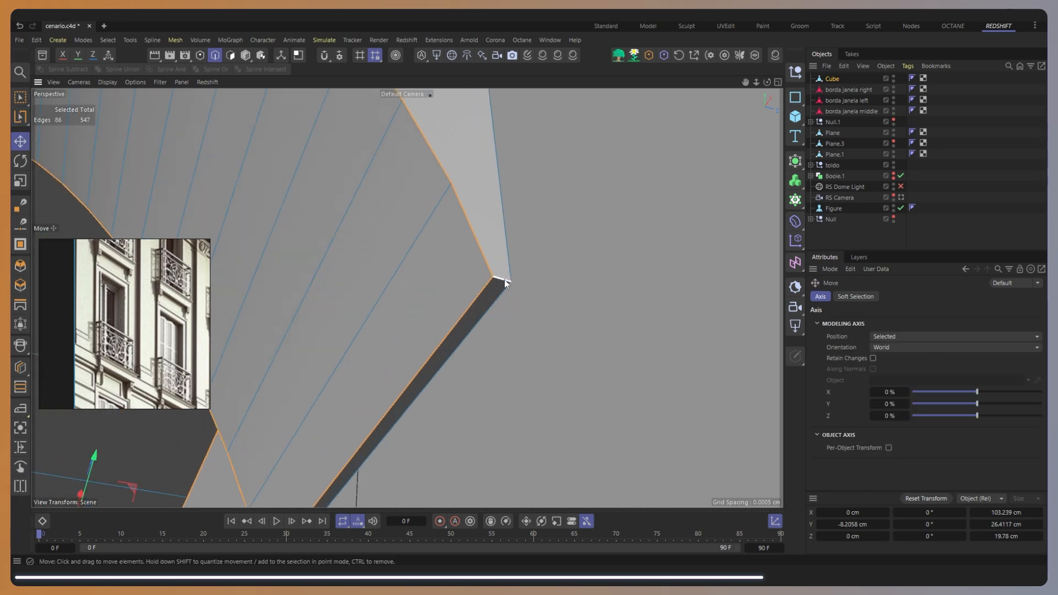
{"action": "left_click", "coordinate": [505, 280], "text": "shift"}
{"action": "scroll", "coordinate": [505, 281], "scroll_direction": "down", "scroll_amount": 4}
{"action": "scroll", "coordinate": [413, 402], "scroll_direction": "up", "scroll_amount": 4}
{"action": "left_click", "coordinate": [422, 401], "text": "shift"}
{"action": "scroll", "coordinate": [447, 402], "scroll_direction": "down", "scroll_amount": 5}
Step: Try a bevel on the selected sill and bracket edges and undo it
{"action": "left_click_drag", "start_coordinate": [448, 401], "coordinate": [463, 314], "text": "alt"}
{"action": "right_click", "coordinate": [438, 193]}
{"action": "left_click", "coordinate": [462, 83]}
{"action": "left_click_drag", "start_coordinate": [408, 231], "coordinate": [396, 299], "text": "alt"}
{"action": "scroll", "coordinate": [473, 296], "scroll_direction": "up", "scroll_amount": 4}
{"action": "key", "text": "ctrl+z"}
{"action": "key", "text": "ctrl+z"}
Step: Select all points of the sill object and optimize them to merge duplicates
{"action": "scroll", "coordinate": [395, 276], "scroll_direction": "up", "scroll_amount": 4}
{"action": "right_click", "coordinate": [424, 190]}
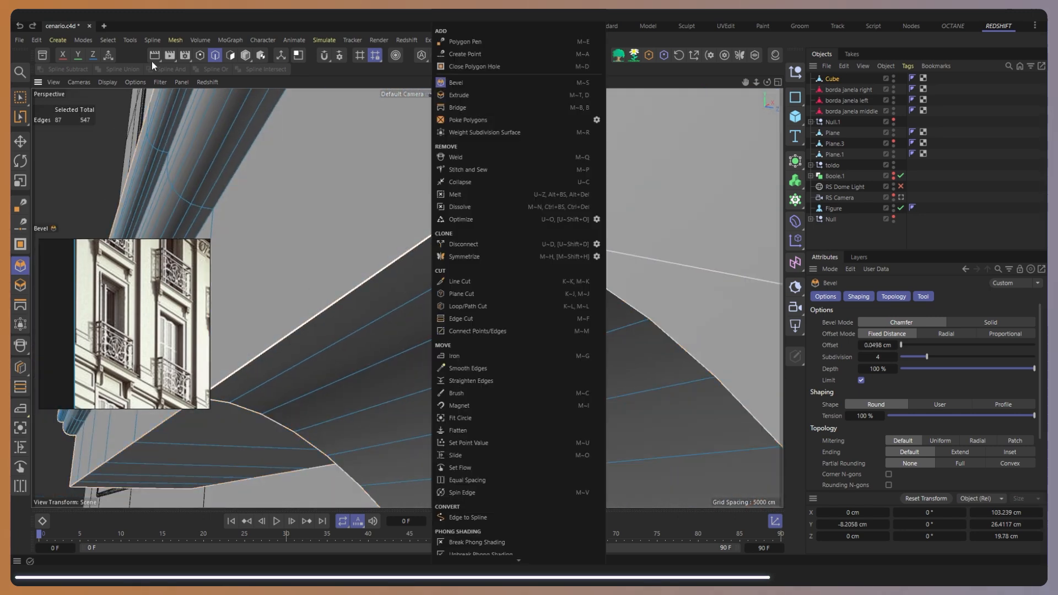
{"action": "left_click", "coordinate": [200, 55]}
{"action": "key", "text": "ctrl+a"}
{"action": "right_click", "coordinate": [465, 207]}
{"action": "left_click", "coordinate": [520, 296]}
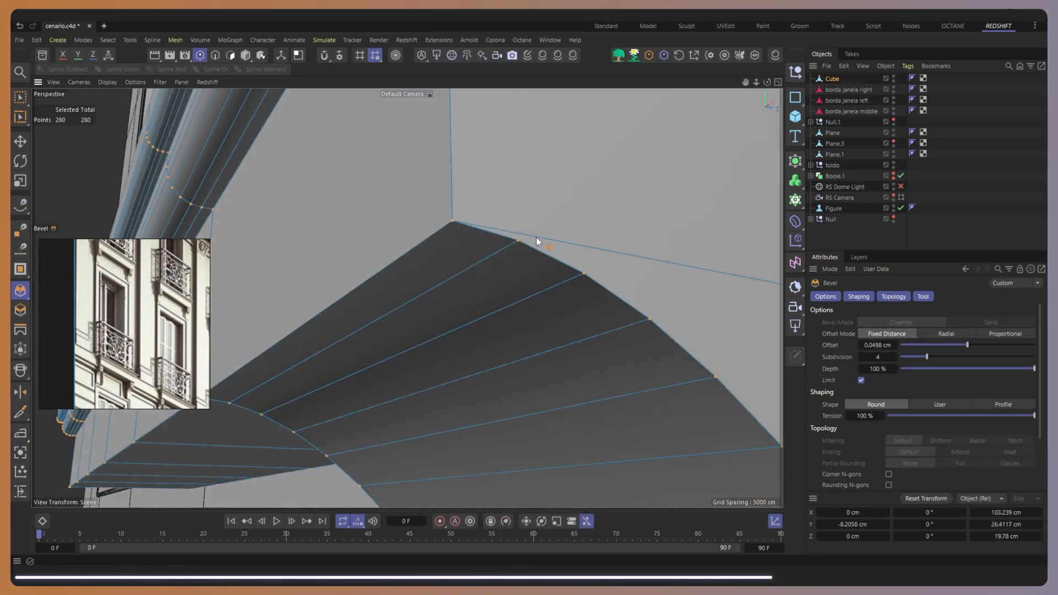
Step: Test a bevel on the selected sill edges, set its subdivision to 2 and undo the test bevel
{"action": "left_click", "coordinate": [215, 56]}
{"action": "scroll", "coordinate": [553, 259], "scroll_direction": "up", "scroll_amount": 2}
{"action": "mouse_move", "coordinate": [566, 258]}
{"action": "left_mouse_down"}
{"action": "mouse_move", "coordinate": [548, 264]}
{"action": "mouse_move", "coordinate": [566, 257]}
{"action": "left_mouse_up"}
{"action": "mouse_move", "coordinate": [401, 199]}
{"action": "left_mouse_down", "text": "alt"}
{"action": "mouse_move", "coordinate": [426, 198]}
{"action": "mouse_move", "coordinate": [408, 214]}
{"action": "left_mouse_up", "text": "alt"}
{"action": "scroll", "coordinate": [408, 214], "scroll_direction": "up", "scroll_amount": 3}
{"action": "scroll", "coordinate": [409, 213], "scroll_direction": "down", "scroll_amount": 2}
{"action": "left_click_drag", "start_coordinate": [927, 357], "coordinate": [913, 357]}
{"action": "key", "text": "ctrl+z"}
Step: Try the edge bevel again, including the Proportional offset mode, undo it and return the mode to Fixed Distance
{"action": "scroll", "coordinate": [440, 231], "scroll_direction": "up", "scroll_amount": 2}
{"action": "left_click_drag", "start_coordinate": [362, 172], "coordinate": [438, 208]}
{"action": "key", "text": "ctrl+z"}
{"action": "left_click", "coordinate": [1005, 334]}
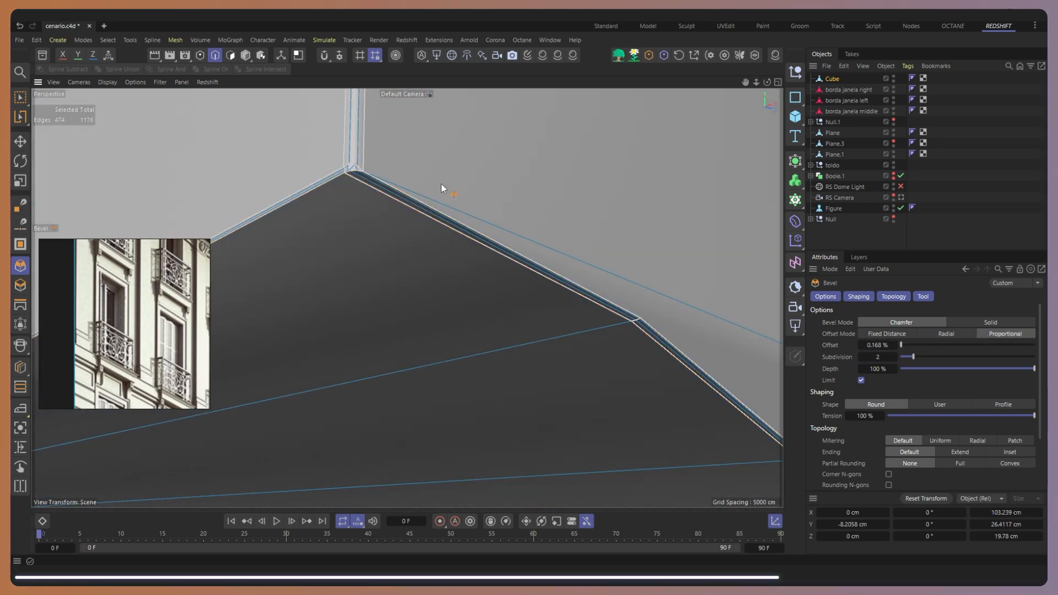
{"action": "key", "text": "ctrl+z"}
{"action": "left_click", "coordinate": [893, 334]}
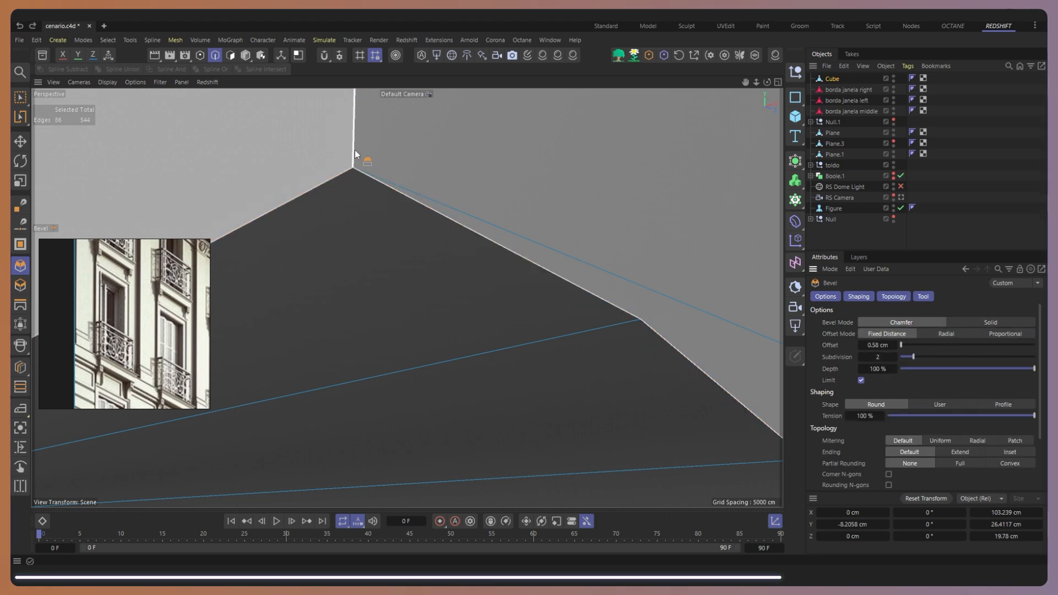
Step: Bevel the selected sill and bracket edges slightly with a fixed-distance offset and two subdivisions
{"action": "scroll", "coordinate": [351, 161], "scroll_direction": "up", "scroll_amount": 3}
{"action": "left_click_drag", "start_coordinate": [356, 227], "coordinate": [365, 228]}
{"action": "scroll", "coordinate": [364, 232], "scroll_direction": "down", "scroll_amount": 5}
{"action": "left_click_drag", "start_coordinate": [416, 385], "coordinate": [372, 283], "text": "alt"}
{"action": "scroll", "coordinate": [437, 333], "scroll_direction": "down", "scroll_amount": 5}
Step: Delete the left half of the sill in the front view and isolate the remaining half in the viewport
{"action": "key", "text": "F4"}
{"action": "key", "text": "space"}
{"action": "left_click_drag", "start_coordinate": [265, 210], "coordinate": [276, 353]}
{"action": "key", "text": "Delete"}
{"action": "key", "text": "F1"}
{"action": "left_click", "coordinate": [754, 55]}
{"action": "left_click_drag", "start_coordinate": [374, 373], "coordinate": [662, 331], "text": "alt"}
{"action": "key", "text": "F4"}
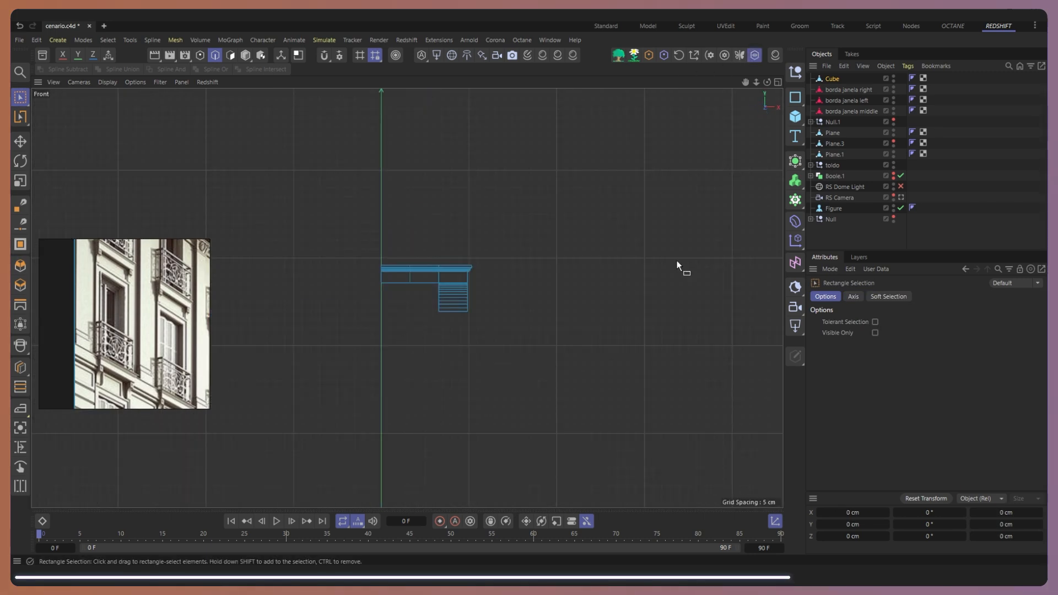
Step: Mirror the half sill with a Symmetry generator and convert the result into a single polygon object
{"action": "left_click", "coordinate": [795, 161]}
{"action": "left_click", "coordinate": [926, 284]}
{"action": "left_click_drag", "start_coordinate": [834, 90], "coordinate": [834, 78]}
{"action": "key", "text": "h"}
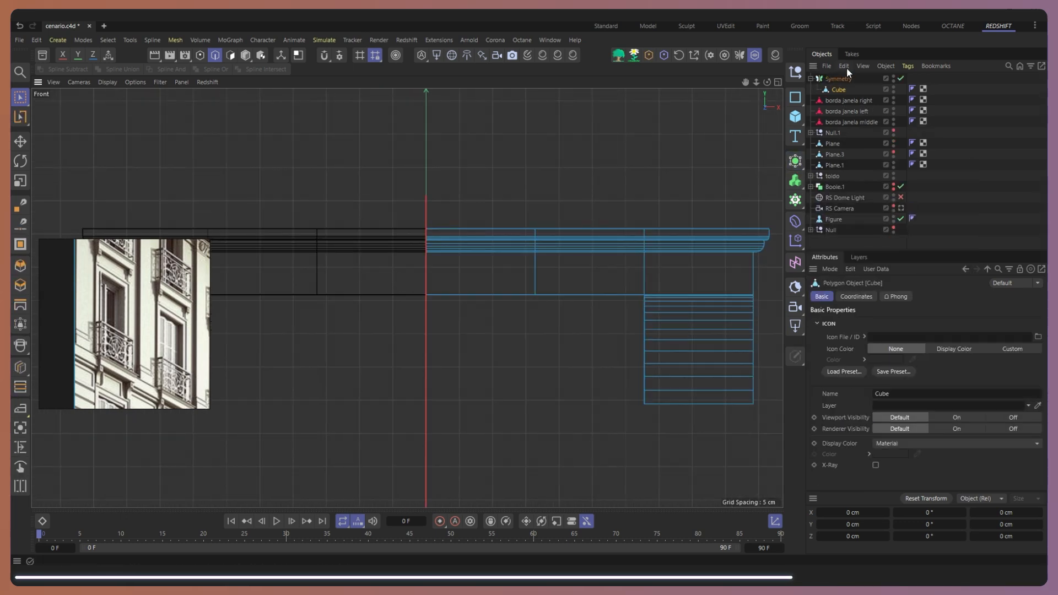
{"action": "left_click", "coordinate": [848, 79]}
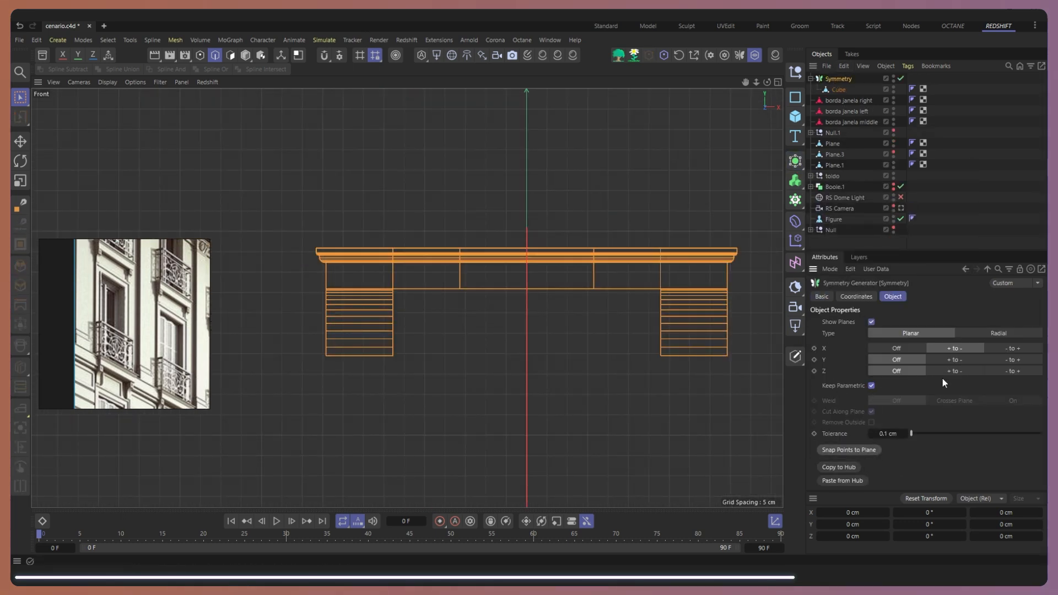
{"action": "right_click", "coordinate": [825, 82]}
{"action": "left_click", "coordinate": [932, 372]}
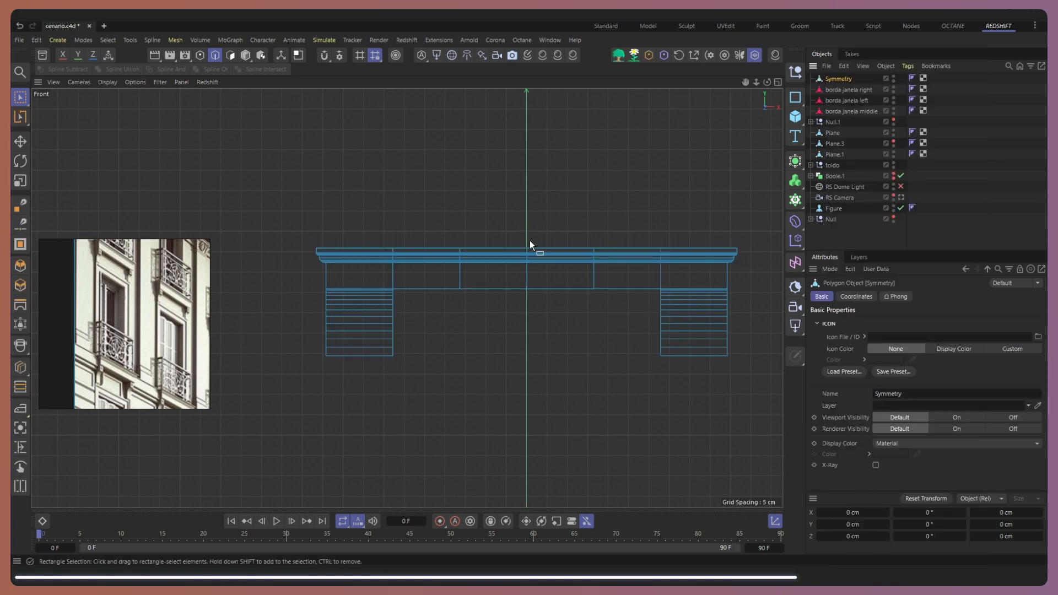
Step: Optimize the points along the sill's centre seam to merge the halves, and return to the full scene
{"action": "left_click", "coordinate": [200, 55]}
{"action": "left_click_drag", "start_coordinate": [551, 212], "coordinate": [503, 314]}
{"action": "right_click", "coordinate": [570, 353]}
{"action": "left_click", "coordinate": [598, 296]}
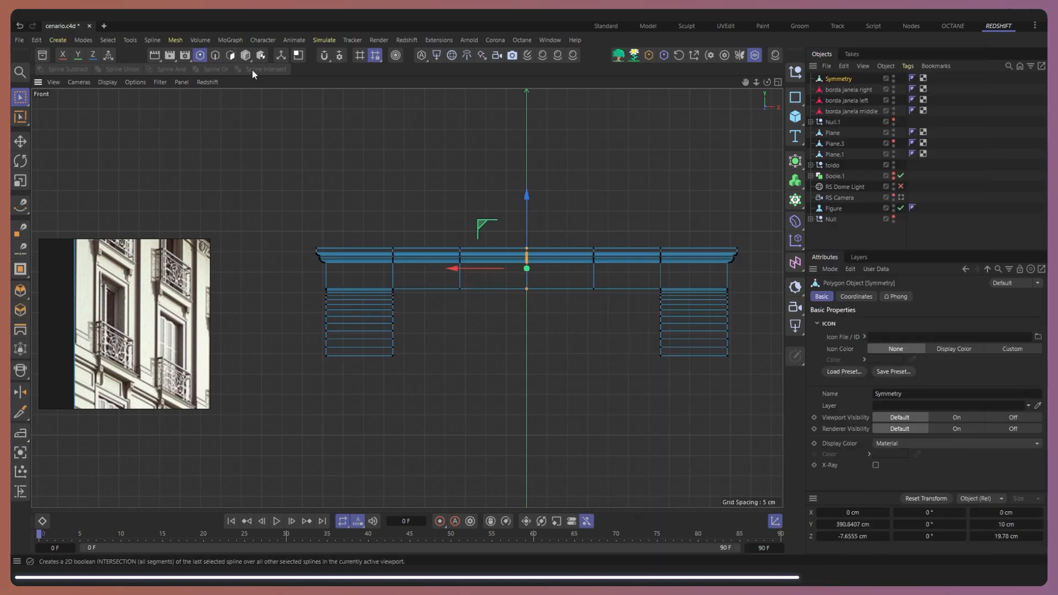
{"action": "key", "text": "F1"}
{"action": "left_click", "coordinate": [354, 248]}
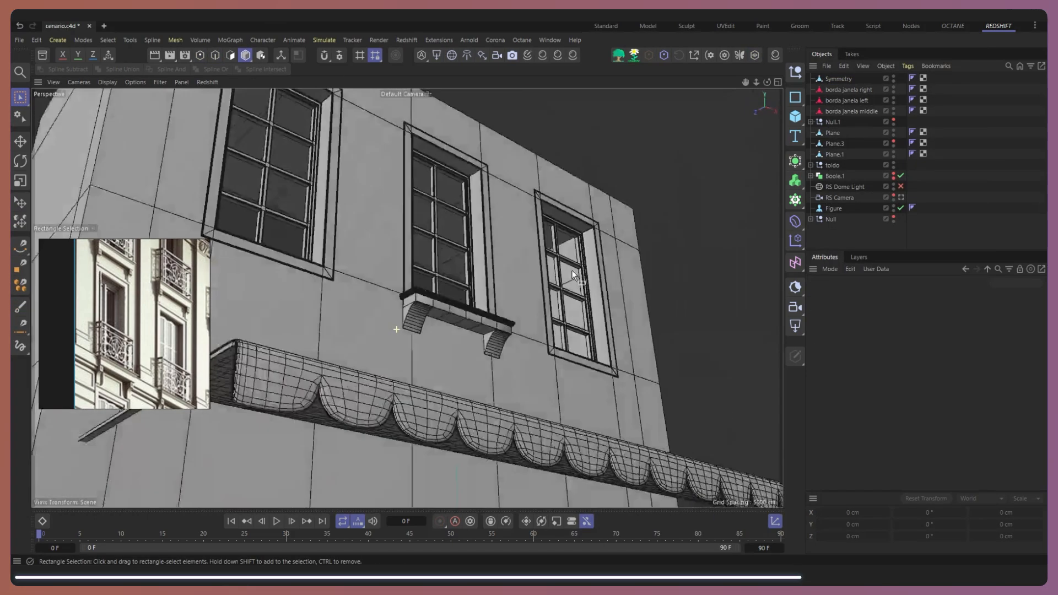
Step: Place the sill inside a grid Cloner and set its Z spacing to 178 cm
{"action": "left_click_drag", "start_coordinate": [573, 274], "coordinate": [495, 303], "text": "alt"}
{"action": "key", "text": "F4"}
{"action": "scroll", "coordinate": [478, 306], "scroll_direction": "down", "scroll_amount": 6}
{"action": "left_click", "coordinate": [832, 80]}
{"action": "left_click", "coordinate": [795, 200]}
{"action": "left_click_drag", "start_coordinate": [832, 89], "coordinate": [833, 79]}
{"action": "scroll", "coordinate": [617, 259], "scroll_direction": "down", "scroll_amount": 8}
{"action": "scroll", "coordinate": [606, 284], "scroll_direction": "up", "scroll_amount": 3}
{"action": "left_click_drag", "start_coordinate": [935, 424], "coordinate": [922, 432]}
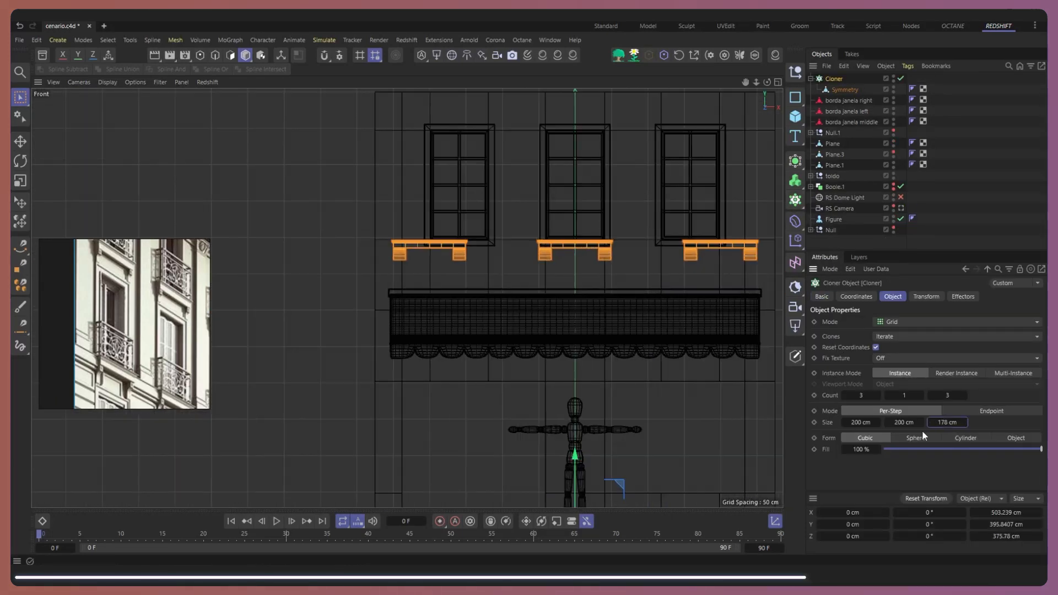
Step: Set the Cloner's X spacing to 158.5 cm to align the sills with the windows
{"action": "scroll", "coordinate": [610, 235], "scroll_direction": "up", "scroll_amount": 5}
{"action": "left_click_drag", "start_coordinate": [843, 422], "coordinate": [835, 421]}
{"action": "left_click", "coordinate": [842, 422]}
{"action": "left_click", "coordinate": [842, 422]}
{"action": "type", "text": "158.5"}
{"action": "key", "text": "Return"}
Step: Reduce the Cloner's Z count to 1 to keep a single row of sills
{"action": "scroll", "coordinate": [651, 266], "scroll_direction": "down", "scroll_amount": 8}
{"action": "key", "text": "F1"}
{"action": "left_click_drag", "start_coordinate": [522, 316], "coordinate": [419, 363], "text": "alt"}
{"action": "left_click", "coordinate": [930, 396]}
{"action": "left_click", "coordinate": [930, 395]}
{"action": "scroll", "coordinate": [527, 335], "scroll_direction": "up", "scroll_amount": 4}
{"action": "left_click_drag", "start_coordinate": [527, 335], "coordinate": [462, 276], "text": "alt"}
{"action": "scroll", "coordinate": [559, 354], "scroll_direction": "down", "scroll_amount": 5}
{"action": "scroll", "coordinate": [461, 277], "scroll_direction": "up", "scroll_amount": 3}
{"action": "scroll", "coordinate": [94, 346], "scroll_direction": "up", "scroll_amount": 3}
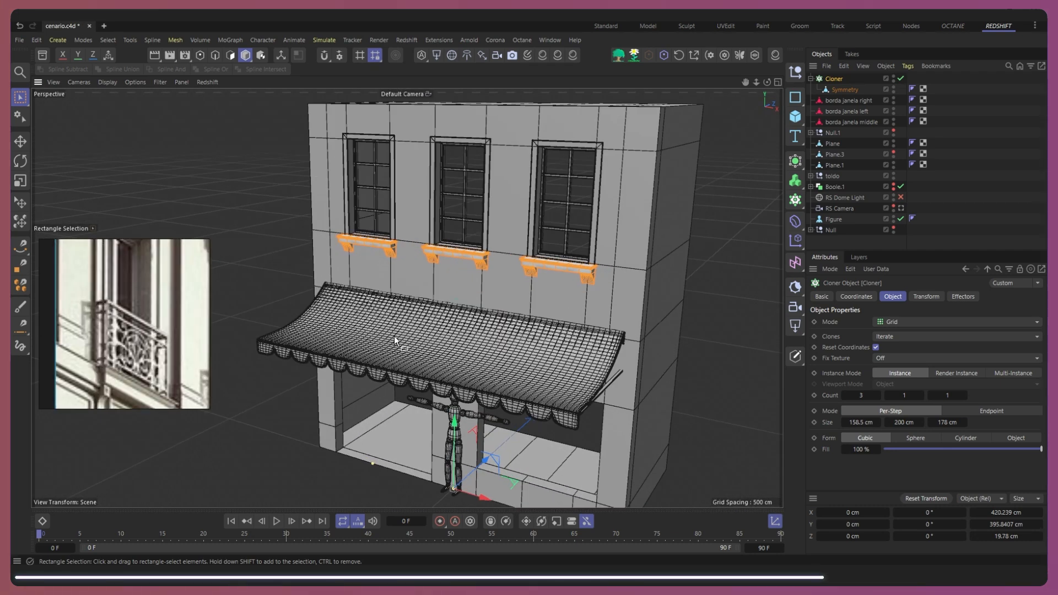
Step: Create a front-facing plane with one width and one height segment and make it editable
{"action": "key", "text": "F4"}
{"action": "left_click", "coordinate": [795, 116]}
{"action": "left_click", "coordinate": [829, 154]}
{"action": "left_click", "coordinate": [999, 370]}
{"action": "left_click", "coordinate": [1027, 370]}
{"action": "double_click", "coordinate": [890, 358]}
{"action": "type", "text": "1"}
{"action": "key", "text": "Return"}
{"action": "left_click_drag", "start_coordinate": [987, 345], "coordinate": [881, 375]}
{"action": "key", "text": "c"}
Step: Move and scale the plane to about 90 by 55 cm over the lower part of the middle window
{"action": "key", "text": "e"}
{"action": "left_click_drag", "start_coordinate": [562, 380], "coordinate": [573, 210]}
{"action": "key", "text": "t"}
{"action": "left_click_drag", "start_coordinate": [730, 266], "coordinate": [563, 270]}
{"action": "scroll", "coordinate": [522, 286], "scroll_direction": "up", "scroll_amount": 4}
{"action": "scroll", "coordinate": [534, 268], "scroll_direction": "down", "scroll_amount": 2}
{"action": "scroll", "coordinate": [627, 231], "scroll_direction": "up", "scroll_amount": 7}
{"action": "left_click_drag", "start_coordinate": [692, 207], "coordinate": [686, 206]}
{"action": "left_click_drag", "start_coordinate": [513, 230], "coordinate": [520, 175]}
{"action": "key", "text": "e"}
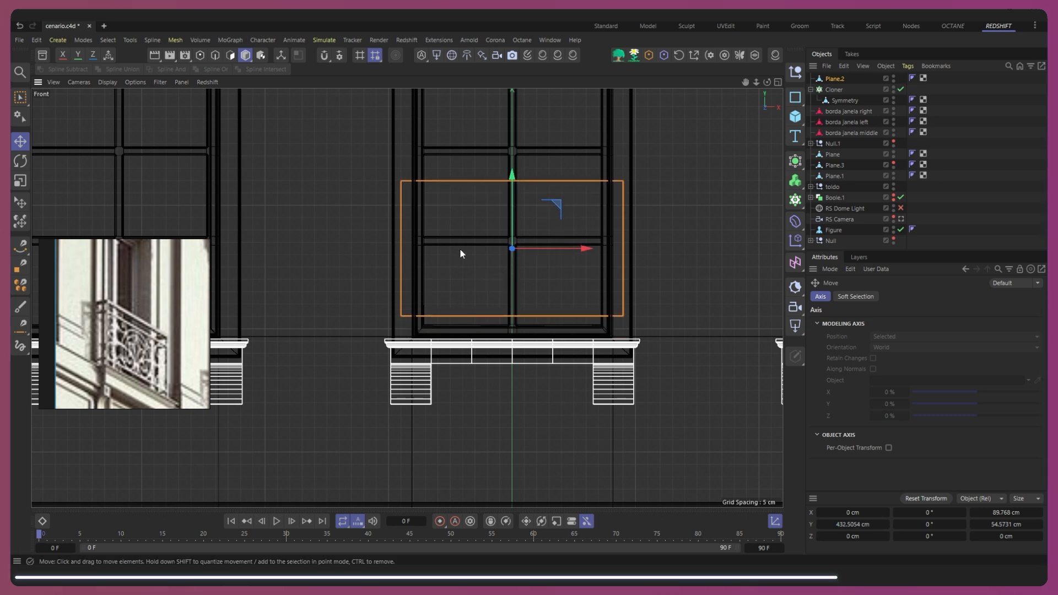
Step: Add horizontal loop cuts near the plane's upper and lower edges and a vertical cut at 50%, and remove the left half
{"action": "key", "text": "k"}
{"action": "key", "text": "l"}
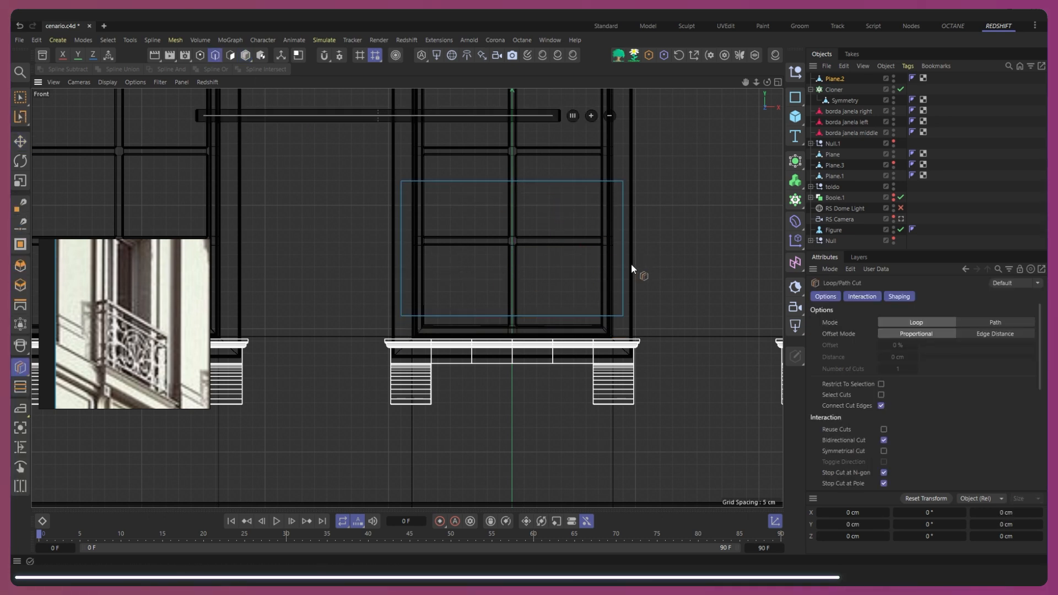
{"action": "left_click_drag", "start_coordinate": [402, 192], "coordinate": [404, 295]}
{"action": "left_click", "coordinate": [411, 287]}
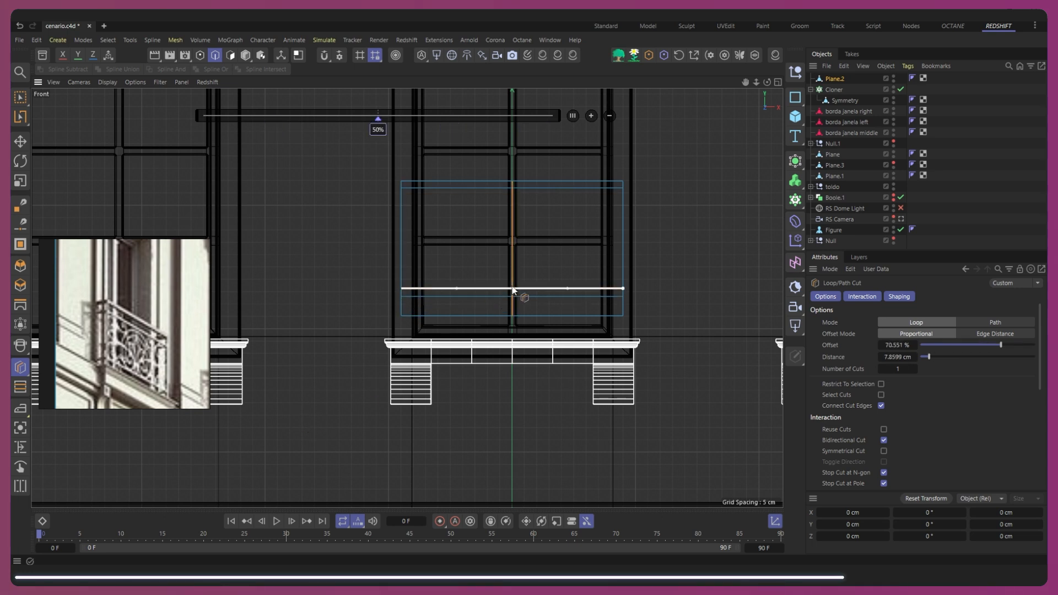
{"action": "key", "text": "0"}
{"action": "scroll", "coordinate": [598, 225], "scroll_direction": "up", "scroll_amount": 4}
Step: Add a vertical loop cut at about 93% near the outer edge of the half plane
{"action": "key", "text": "k"}
{"action": "key", "text": "l"}
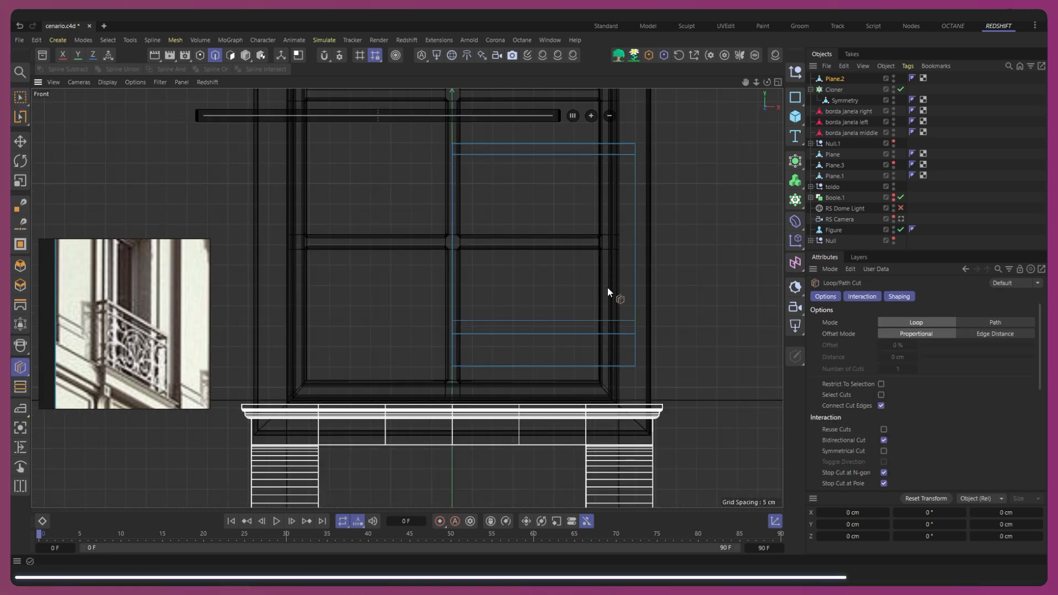
{"action": "left_click", "coordinate": [623, 333]}
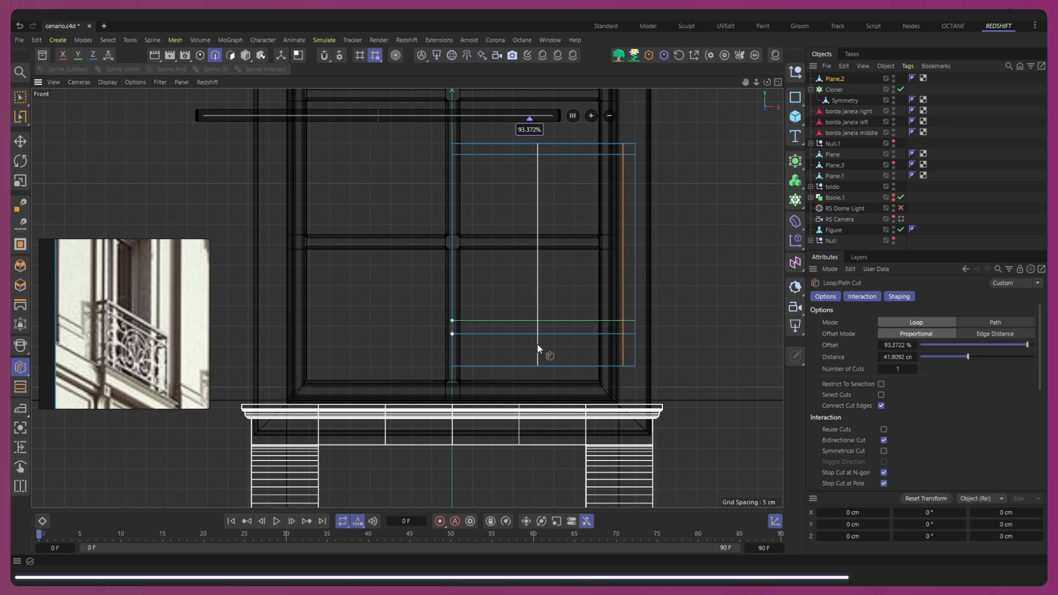
{"action": "scroll", "coordinate": [573, 274], "scroll_direction": "down", "scroll_amount": 2}
Step: Delete the large inner polygon and the one beneath the lower rail to leave an open railing frame
{"action": "left_click", "coordinate": [231, 57]}
{"action": "key", "text": "e"}
{"action": "left_click", "coordinate": [526, 287]}
{"action": "key", "text": "Delete"}
{"action": "left_click", "coordinate": [532, 350]}
{"action": "key", "text": "Delete"}
Step: Move the railing frame out from the window and lower it so its post rests on the sill
{"action": "key", "text": "F1"}
{"action": "scroll", "coordinate": [480, 200], "scroll_direction": "up", "scroll_amount": 5}
{"action": "left_click_drag", "start_coordinate": [475, 210], "coordinate": [413, 282], "text": "alt"}
{"action": "left_click", "coordinate": [246, 56]}
{"action": "left_click_drag", "start_coordinate": [489, 270], "coordinate": [518, 268]}
{"action": "key", "text": "F4"}
{"action": "left_click_drag", "start_coordinate": [471, 196], "coordinate": [429, 245]}
{"action": "key", "text": "F1"}
{"action": "left_click_drag", "start_coordinate": [492, 264], "coordinate": [488, 265]}
{"action": "left_click_drag", "start_coordinate": [408, 298], "coordinate": [481, 401], "text": "alt"}
Step: Extrude all polygons of the railing frame about 17.5 cm outward from the window
{"action": "left_click", "coordinate": [230, 55]}
{"action": "key", "text": "ctrl+a"}
{"action": "right_click", "coordinate": [569, 302]}
{"action": "left_click", "coordinate": [673, 320]}
{"action": "scroll", "coordinate": [565, 246], "scroll_direction": "up", "scroll_amount": 5}
{"action": "left_click_drag", "start_coordinate": [675, 321], "coordinate": [881, 356], "text": "alt"}
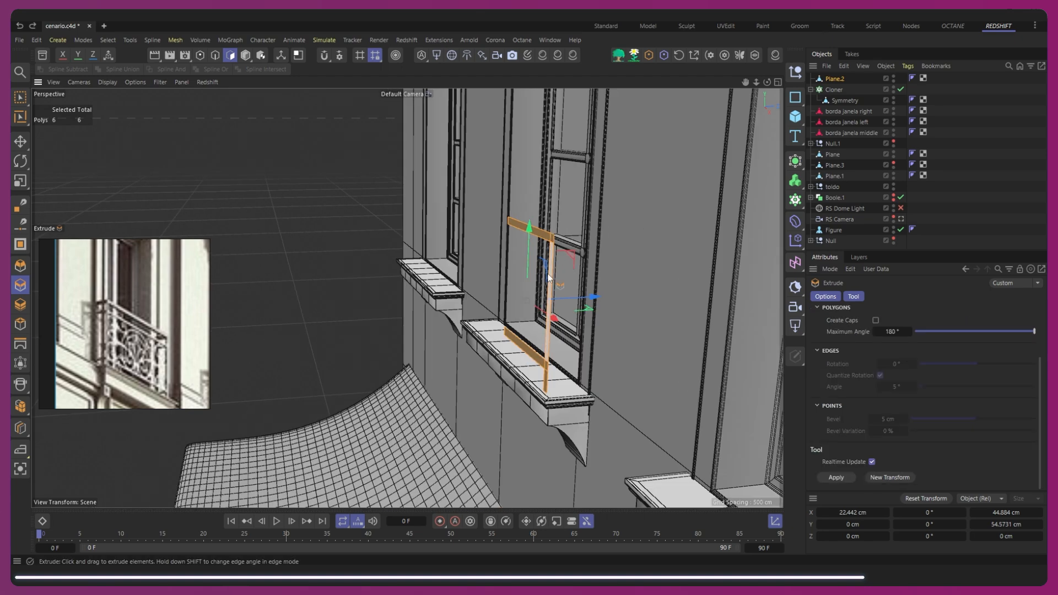
{"action": "left_click_drag", "start_coordinate": [590, 251], "coordinate": [543, 248]}
{"action": "mouse_move", "coordinate": [543, 248]}
{"action": "left_mouse_down", "text": "alt"}
{"action": "mouse_move", "coordinate": [491, 250]}
{"action": "mouse_move", "coordinate": [705, 243]}
{"action": "mouse_move", "coordinate": [494, 240]}
{"action": "mouse_move", "coordinate": [605, 235]}
{"action": "mouse_move", "coordinate": [551, 242]}
{"action": "left_mouse_up", "text": "alt"}
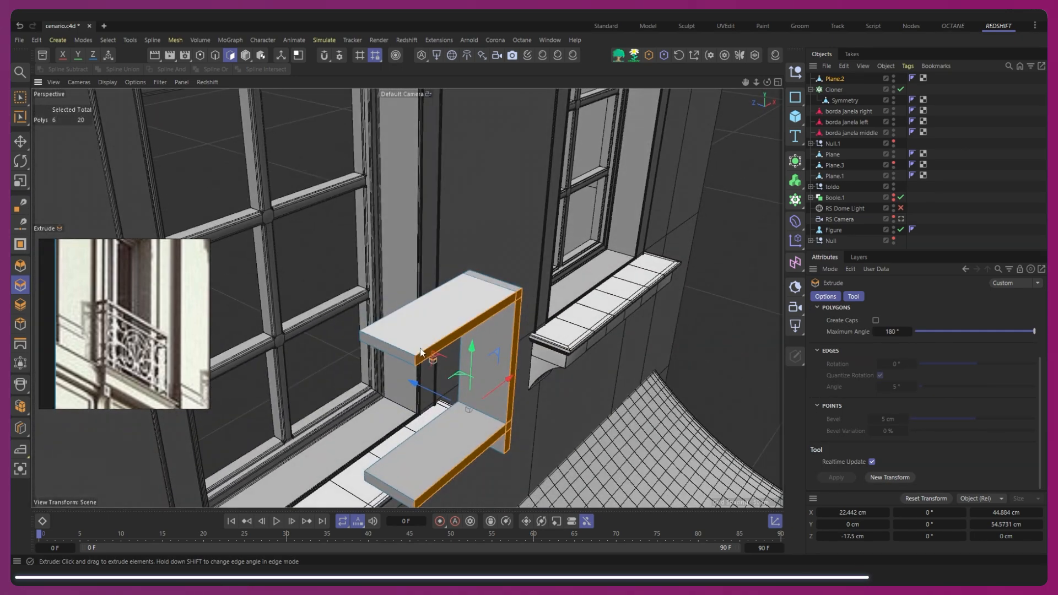
Step: Add a loop cut at about 84% across the extruded depth of the railing frame
{"action": "key", "text": "k"}
{"action": "key", "text": "l"}
{"action": "middle_click", "coordinate": [383, 342]}
{"action": "key", "text": "ctrl+z"}
{"action": "left_click", "coordinate": [368, 338]}
{"action": "left_click_drag", "start_coordinate": [458, 353], "coordinate": [718, 233], "text": "alt"}
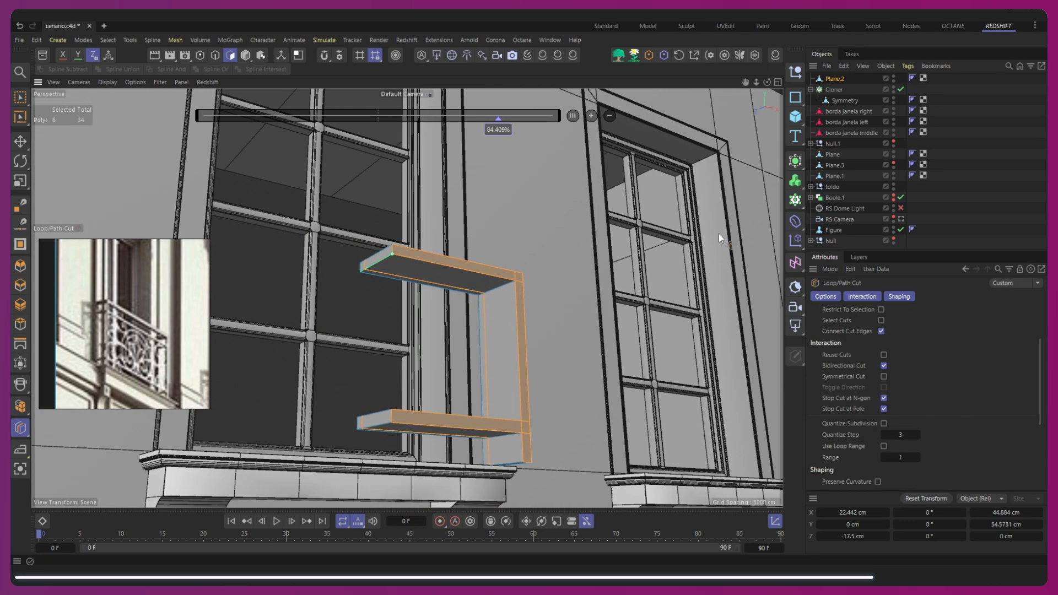
{"action": "left_click", "coordinate": [833, 81]}
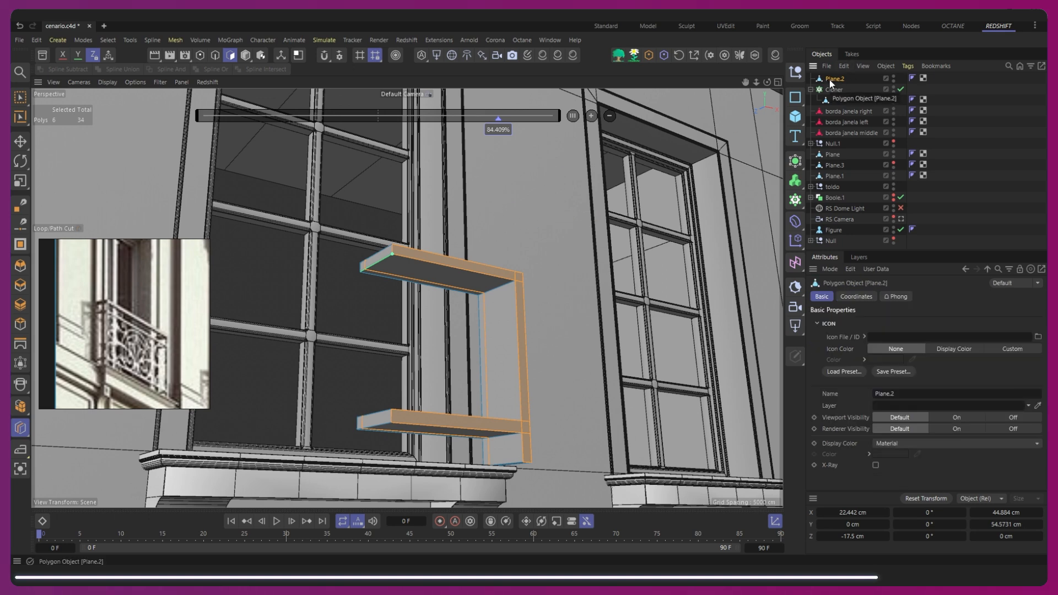
Step: Delete the unwanted polygons along the extruded side of the railing frame
{"action": "left_click_drag", "start_coordinate": [450, 328], "coordinate": [481, 290], "text": "alt"}
{"action": "key", "text": "e"}
{"action": "left_click", "coordinate": [487, 355]}
{"action": "key", "text": "Delete"}
{"action": "left_click_drag", "start_coordinate": [487, 355], "coordinate": [364, 376], "text": "alt"}
{"action": "left_click", "coordinate": [473, 341]}
{"action": "key", "text": "Delete"}
{"action": "left_click", "coordinate": [442, 361]}
{"action": "key", "text": "Delete"}
{"action": "left_click", "coordinate": [438, 381]}
{"action": "key", "text": "Delete"}
Step: Move the whole railing frame along its depth to line it up with the sill
{"action": "left_click", "coordinate": [246, 55]}
{"action": "left_click_drag", "start_coordinate": [420, 302], "coordinate": [348, 276], "text": "alt"}
{"action": "left_click_drag", "start_coordinate": [394, 227], "coordinate": [455, 219]}
{"action": "left_click_drag", "start_coordinate": [414, 267], "coordinate": [487, 330], "text": "alt"}
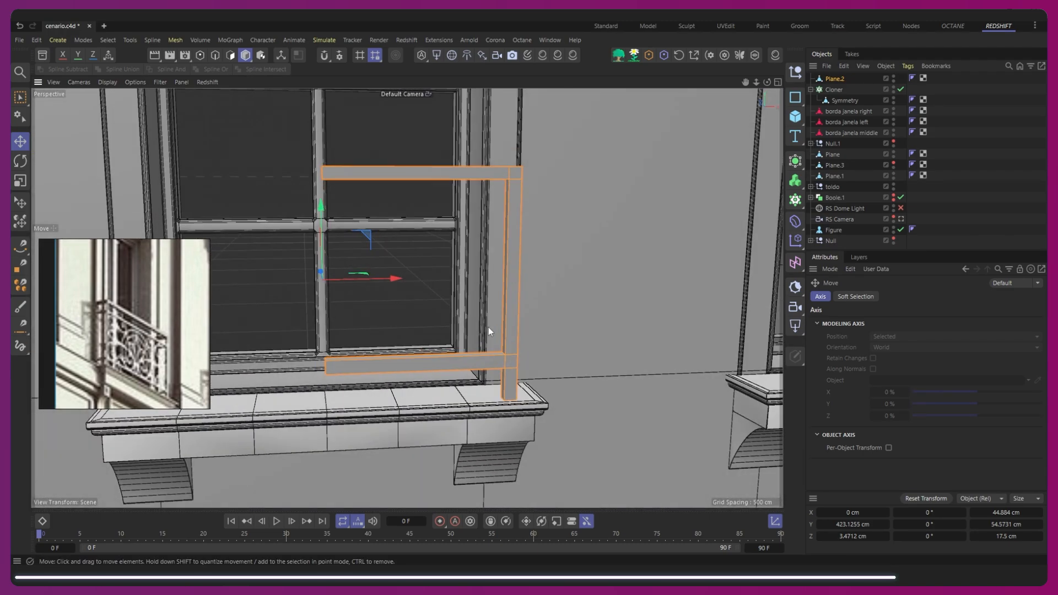
Step: Add a loop cut across the railing's corner post, a short distance below the top rail
{"action": "key", "text": "k"}
{"action": "key", "text": "l"}
{"action": "left_click", "coordinate": [834, 79]}
{"action": "left_click", "coordinate": [216, 55]}
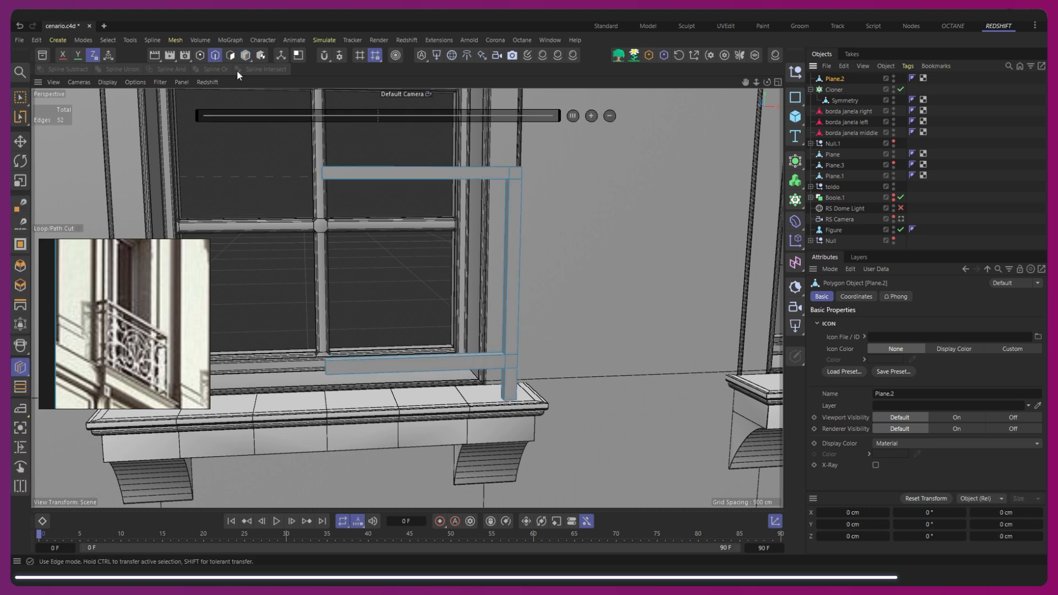
{"action": "left_click", "coordinate": [513, 218]}
{"action": "left_click_drag", "start_coordinate": [478, 356], "coordinate": [519, 209], "text": "alt"}
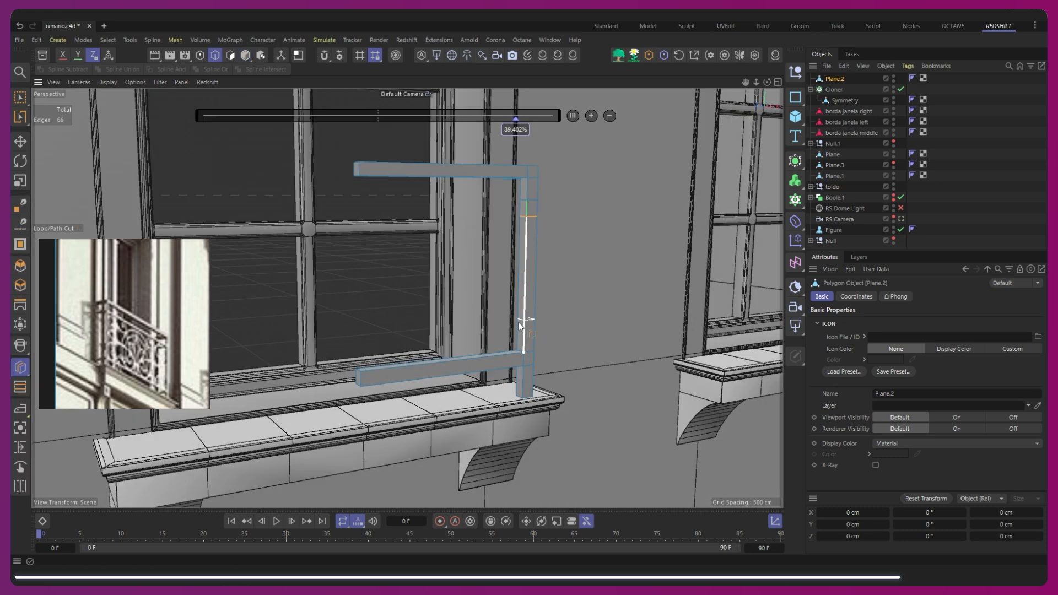
Step: Extrude the post's inner polygon below the top rail to the window centre as a second rail and delete its end polygon
{"action": "key", "text": "e"}
{"action": "left_click", "coordinate": [230, 55]}
{"action": "left_click", "coordinate": [523, 209]}
{"action": "left_click_drag", "start_coordinate": [602, 242], "coordinate": [550, 247], "text": "alt"}
{"action": "left_click_drag", "start_coordinate": [577, 207], "coordinate": [407, 234], "text": "ctrl"}
{"action": "key", "text": "Delete"}
Step: Try to fill the open holes on the back of the corner post with Close Polygon Hole, isolating the railing
{"action": "left_click_drag", "start_coordinate": [415, 367], "coordinate": [318, 334], "text": "alt"}
{"action": "key", "text": "m"}
{"action": "key", "text": "e"}
{"action": "left_click_drag", "start_coordinate": [320, 352], "coordinate": [435, 381], "text": "alt"}
{"action": "right_click", "coordinate": [446, 375]}
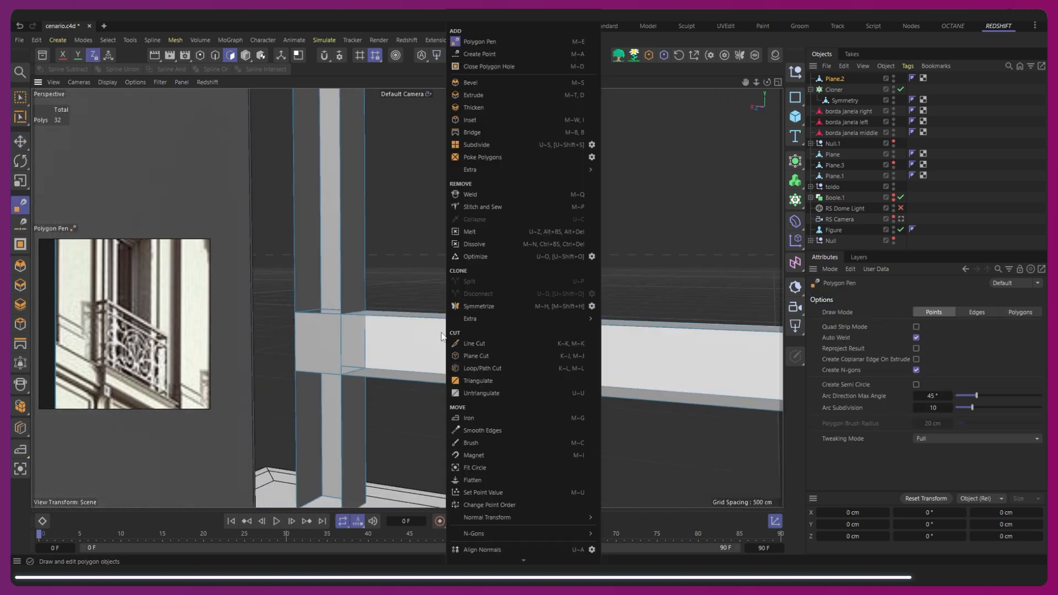
{"action": "left_click", "coordinate": [461, 67]}
{"action": "left_click", "coordinate": [339, 338]}
{"action": "left_click", "coordinate": [342, 421]}
{"action": "left_click", "coordinate": [344, 293]}
{"action": "left_click_drag", "start_coordinate": [336, 397], "coordinate": [436, 380], "text": "alt"}
{"action": "left_click", "coordinate": [755, 55]}
{"action": "left_click_drag", "start_coordinate": [430, 259], "coordinate": [226, 190], "text": "alt"}
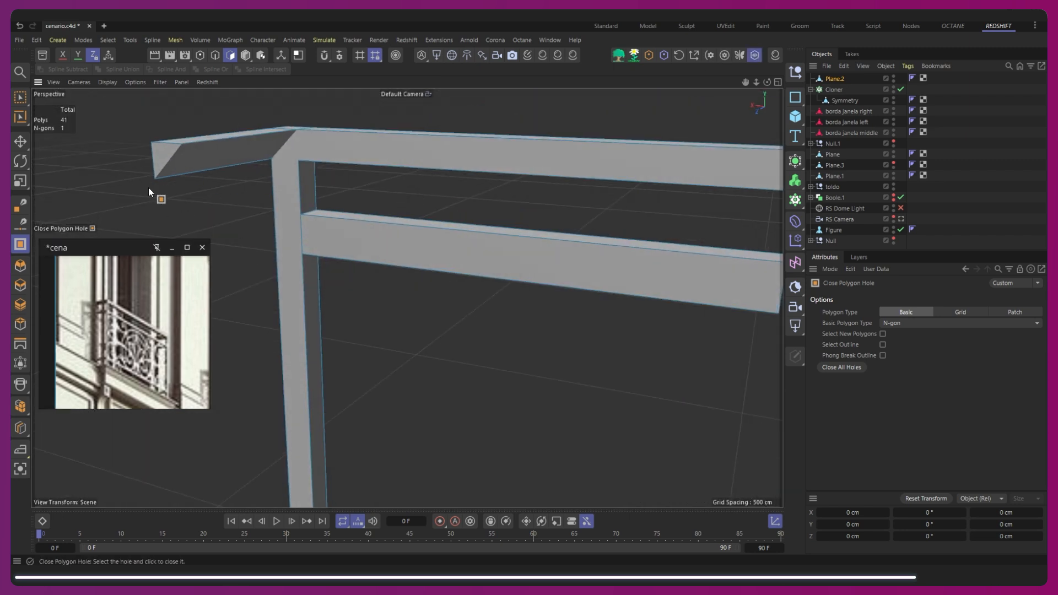
Step: Delete the stray leftover geometry behind the top rail and the faulty n-gon on the back of the corner post
{"action": "key", "text": "space"}
{"action": "left_click_drag", "start_coordinate": [150, 142], "coordinate": [151, 141]}
{"action": "key", "text": "Delete"}
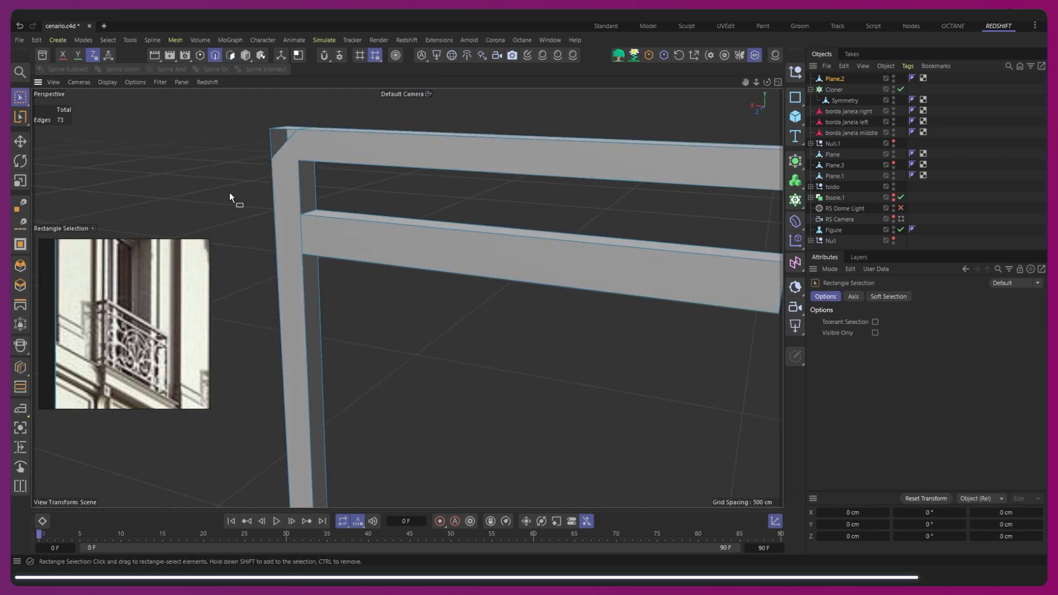
{"action": "key", "text": "e"}
{"action": "left_click", "coordinate": [282, 200]}
{"action": "key", "text": "Delete"}
Step: Extend edges with the Polygon Pen to bridge the gaps behind the corner post at the upper rail junctions
{"action": "left_click_drag", "start_coordinate": [258, 207], "coordinate": [308, 196], "text": "alt"}
{"action": "key", "text": "m"}
{"action": "key", "text": "e"}
{"action": "left_click_drag", "start_coordinate": [260, 129], "coordinate": [304, 130], "text": "ctrl"}
{"action": "left_click_drag", "start_coordinate": [295, 187], "coordinate": [284, 212], "text": "alt"}
{"action": "right_click", "coordinate": [286, 213]}
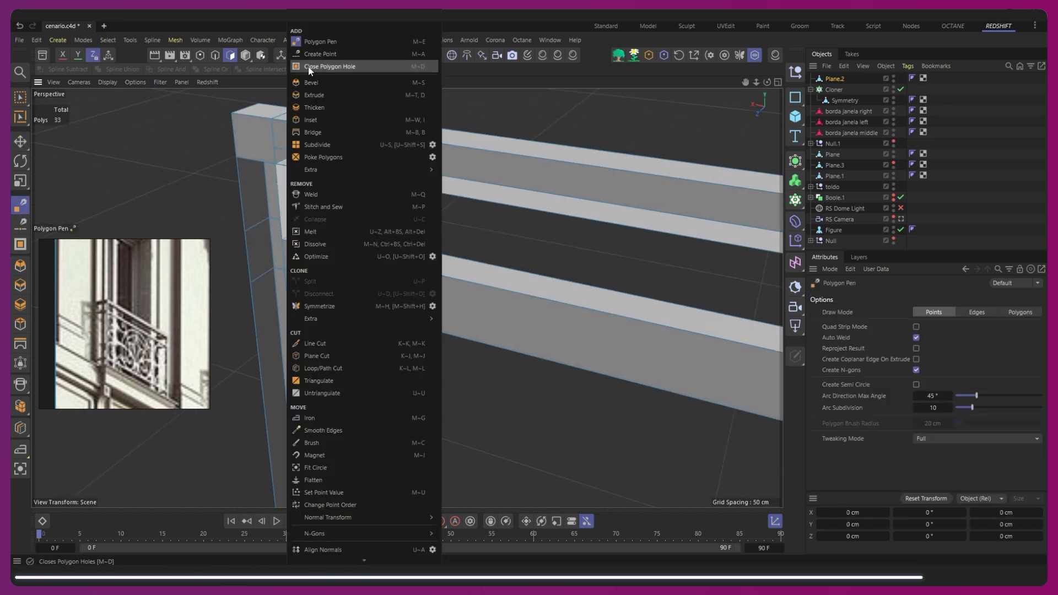
{"action": "left_click", "coordinate": [300, 65]}
{"action": "left_click", "coordinate": [287, 284]}
{"action": "key", "text": "ctrl+z"}
{"action": "left_click_drag", "start_coordinate": [292, 267], "coordinate": [324, 260], "text": "alt"}
{"action": "left_click_drag", "start_coordinate": [323, 212], "coordinate": [337, 351], "text": "ctrl"}
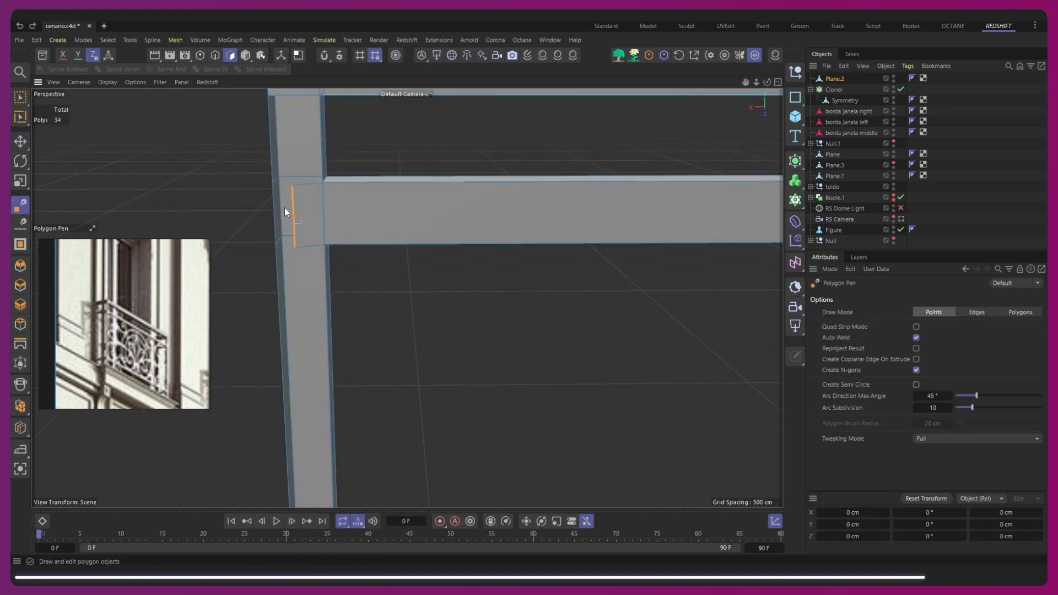
Step: Close the remaining polygon holes on the back of the corner post between the rails
{"action": "key", "text": "m"}
{"action": "key", "text": "d"}
{"action": "key", "text": "m"}
{"action": "key", "text": "d"}
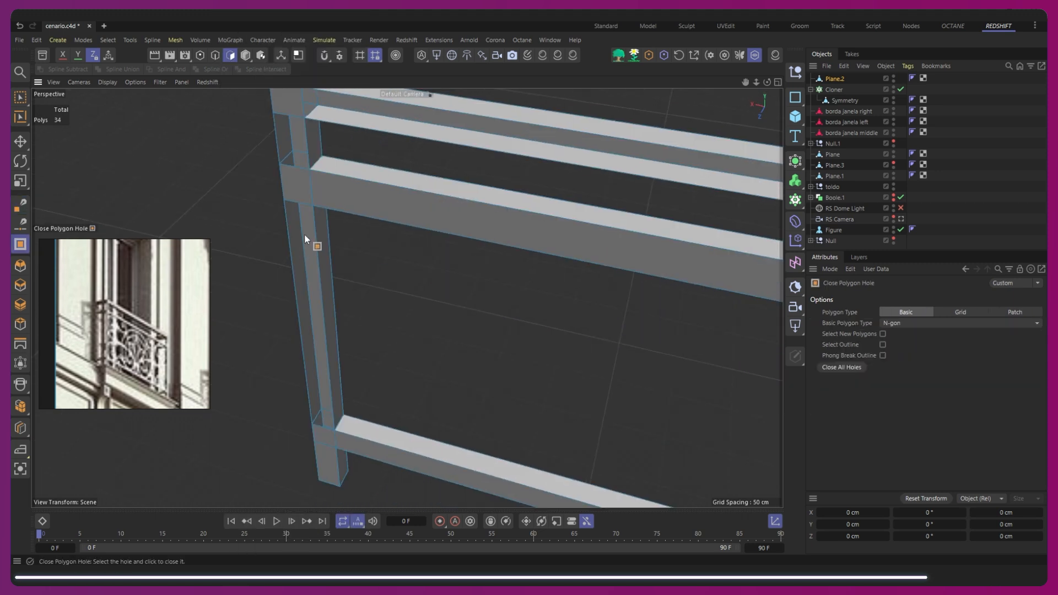
{"action": "left_click", "coordinate": [302, 242]}
{"action": "left_click", "coordinate": [299, 146]}
{"action": "scroll", "coordinate": [285, 203], "scroll_direction": "down", "scroll_amount": 3}
{"action": "left_click_drag", "start_coordinate": [285, 203], "coordinate": [401, 169], "text": "alt"}
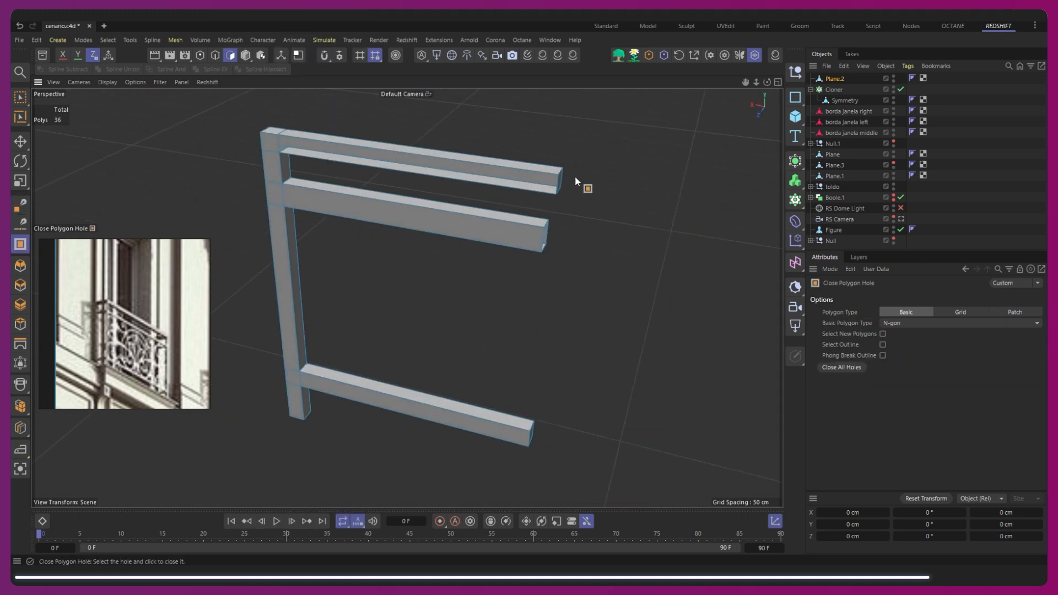
Step: Delete the cap polygon at the free end of the bottom rail
{"action": "left_click_drag", "start_coordinate": [482, 178], "coordinate": [553, 197], "text": "alt"}
{"action": "left_click", "coordinate": [552, 197]}
{"action": "key", "text": "e"}
{"action": "left_click", "coordinate": [528, 465]}
{"action": "key", "text": "Delete"}
{"action": "scroll", "coordinate": [520, 467], "scroll_direction": "down", "scroll_amount": 3}
Step: Extrude the three polygons behind the post's rail junctions toward the wall as side returns, making the frame about 14.6 cm deep
{"action": "left_click_drag", "start_coordinate": [518, 467], "coordinate": [281, 374], "text": "alt"}
{"action": "left_click", "coordinate": [345, 258]}
{"action": "left_click", "coordinate": [349, 415], "text": "shift"}
{"action": "left_click", "coordinate": [344, 218], "text": "shift"}
{"action": "left_click", "coordinate": [754, 55]}
{"action": "left_click_drag", "start_coordinate": [325, 293], "coordinate": [326, 317], "text": "alt"}
{"action": "left_click_drag", "start_coordinate": [418, 312], "coordinate": [456, 329], "text": "ctrl"}
Step: Select the free-end edges of the three rails in the front view and scale them flat along X
{"action": "key", "text": "F4"}
{"action": "key", "text": "0"}
{"action": "left_click_drag", "start_coordinate": [419, 158], "coordinate": [479, 435]}
{"action": "left_click", "coordinate": [215, 56]}
{"action": "left_click_drag", "start_coordinate": [486, 172], "coordinate": [454, 439]}
{"action": "key", "text": "t"}
{"action": "left_click_drag", "start_coordinate": [387, 287], "coordinate": [395, 292]}
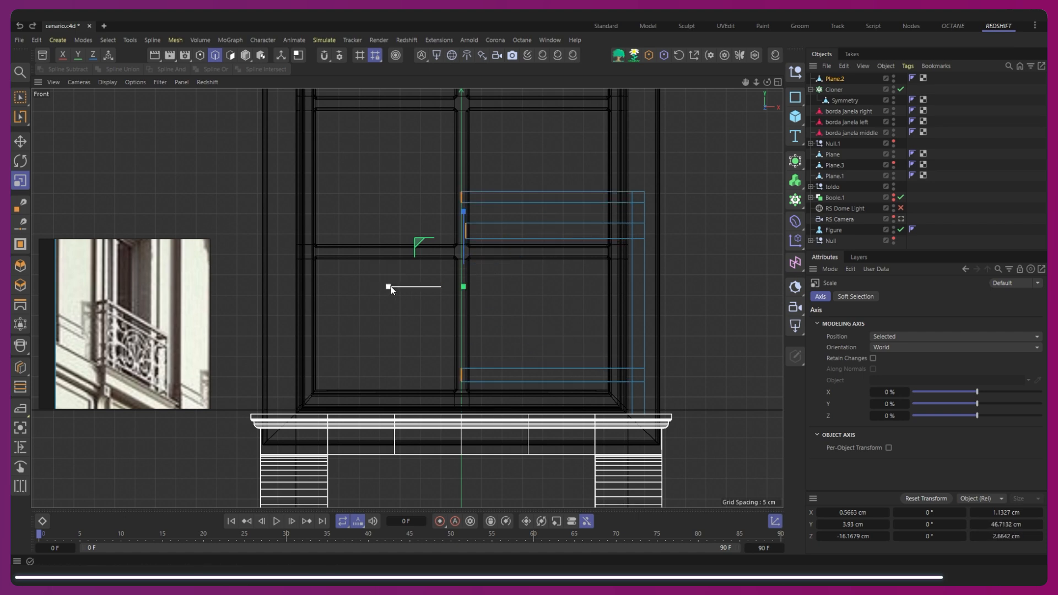
Step: Mirror the half railing across the window centre by placing it under a Symmetry generator
{"action": "left_click", "coordinate": [796, 162]}
{"action": "key", "text": "ctrl+z"}
{"action": "left_click_drag", "start_coordinate": [796, 163], "coordinate": [921, 284]}
{"action": "left_click_drag", "start_coordinate": [834, 89], "coordinate": [834, 79]}
{"action": "key", "text": "F1"}
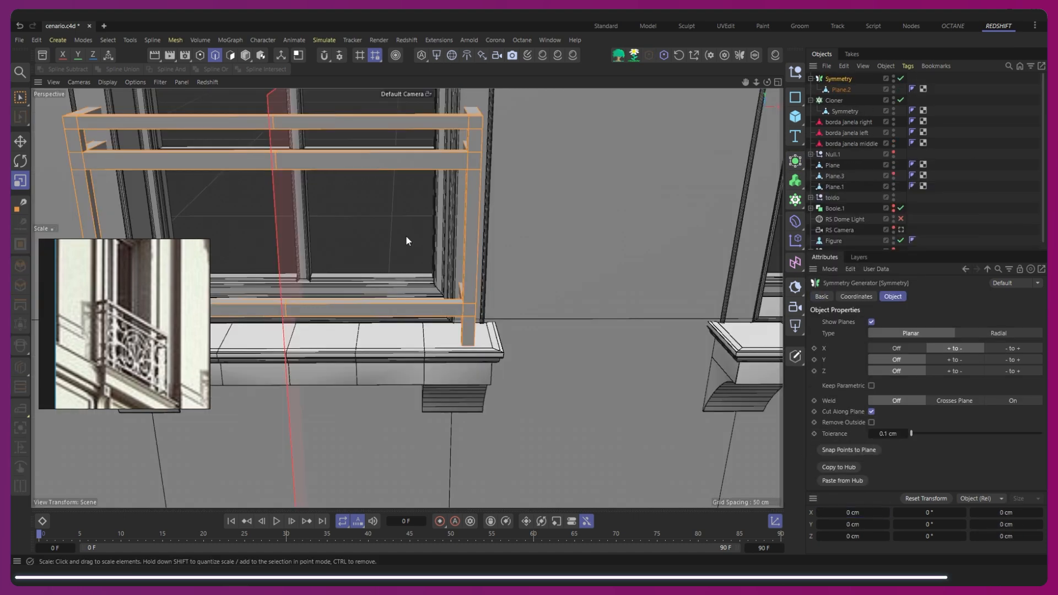
Step: Convert the railing's Symmetry generator into a single polygon object and rename it "barra ferro"
{"action": "left_click_drag", "start_coordinate": [407, 241], "coordinate": [296, 306], "text": "alt"}
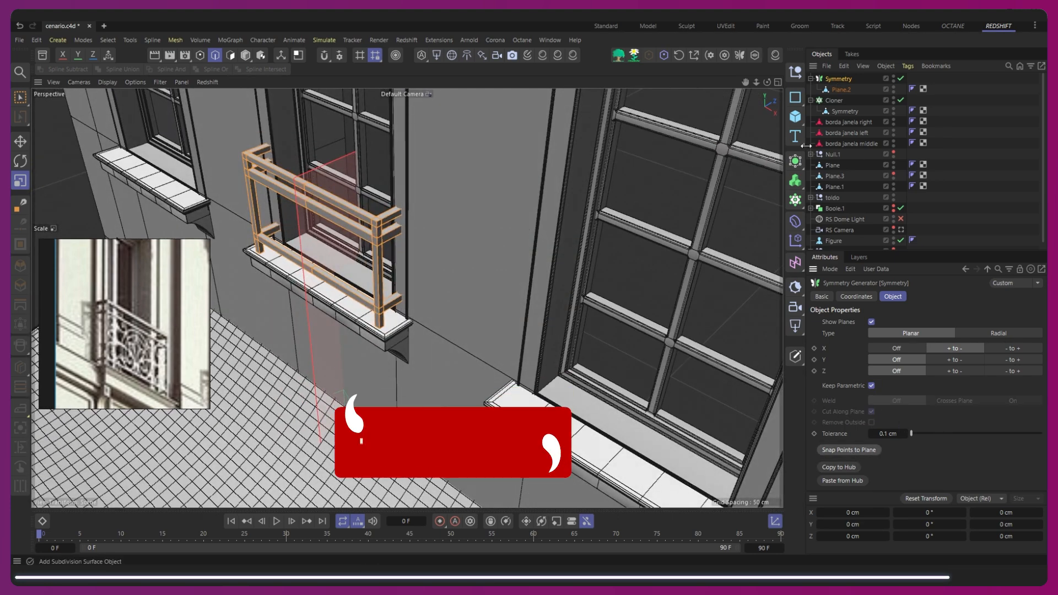
{"action": "right_click", "coordinate": [825, 79]}
{"action": "left_click", "coordinate": [849, 230]}
{"action": "double_click", "coordinate": [838, 79]}
{"action": "type", "text": "barra ferro"}
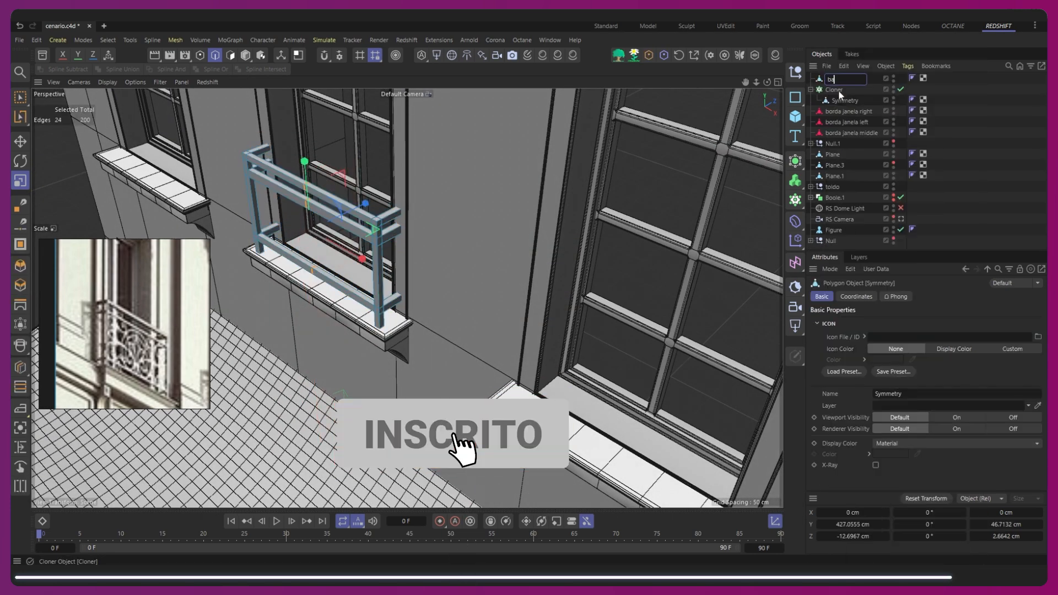
{"action": "key", "text": "Return"}
Step: Select the points along the railing's centre seam and merge the duplicated points
{"action": "scroll", "coordinate": [325, 268], "scroll_direction": "down", "scroll_amount": 2}
{"action": "left_click_drag", "start_coordinate": [325, 268], "coordinate": [331, 270], "text": "alt"}
{"action": "scroll", "coordinate": [307, 217], "scroll_direction": "up", "scroll_amount": 4}
{"action": "left_click_drag", "start_coordinate": [307, 217], "coordinate": [362, 244], "text": "alt"}
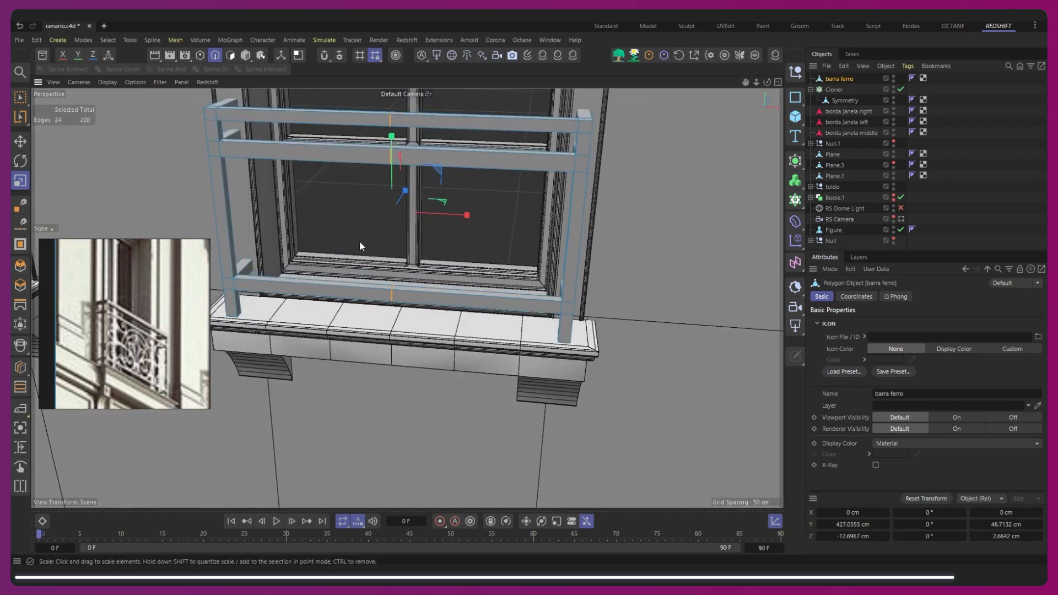
{"action": "middle_click_drag", "start_coordinate": [361, 244], "coordinate": [395, 300], "text": "alt"}
{"action": "left_click_drag", "start_coordinate": [402, 338], "coordinate": [483, 228], "text": "alt"}
{"action": "key", "text": "u"}
{"action": "key", "text": "l"}
{"action": "left_click", "coordinate": [441, 264]}
{"action": "scroll", "coordinate": [430, 270], "scroll_direction": "down", "scroll_amount": 2}
{"action": "left_click_drag", "start_coordinate": [418, 278], "coordinate": [355, 281], "text": "alt"}
{"action": "key", "text": "0"}
{"action": "left_click_drag", "start_coordinate": [338, 178], "coordinate": [381, 361]}
{"action": "left_click", "coordinate": [200, 56]}
{"action": "right_click", "coordinate": [380, 298]}
{"action": "key", "text": "Escape"}
Step: Select the long edge loops of the railing's top rail, including its side returns
{"action": "key", "text": "u"}
{"action": "key", "text": "l"}
{"action": "scroll", "coordinate": [394, 251], "scroll_direction": "up", "scroll_amount": 3}
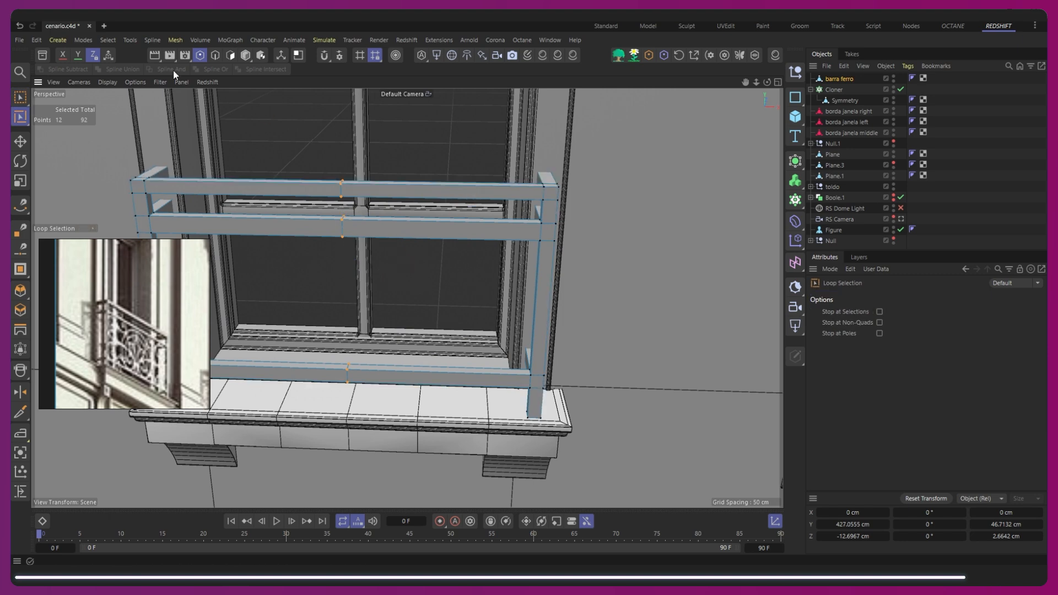
{"action": "left_click", "coordinate": [215, 55]}
{"action": "left_click_drag", "start_coordinate": [405, 258], "coordinate": [418, 309], "text": "alt"}
{"action": "left_click", "coordinate": [560, 254]}
{"action": "scroll", "coordinate": [560, 254], "scroll_direction": "down", "scroll_amount": 3}
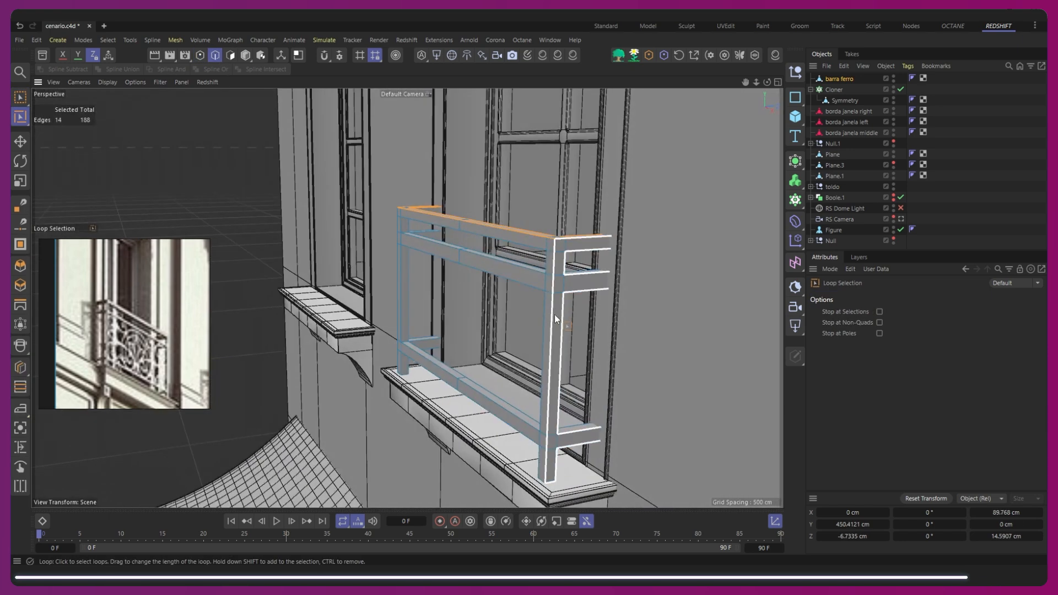
{"action": "key", "text": "e"}
{"action": "left_click_drag", "start_coordinate": [577, 365], "coordinate": [601, 307], "text": "alt"}
{"action": "left_click", "coordinate": [602, 307]}
{"action": "double_click", "coordinate": [539, 251]}
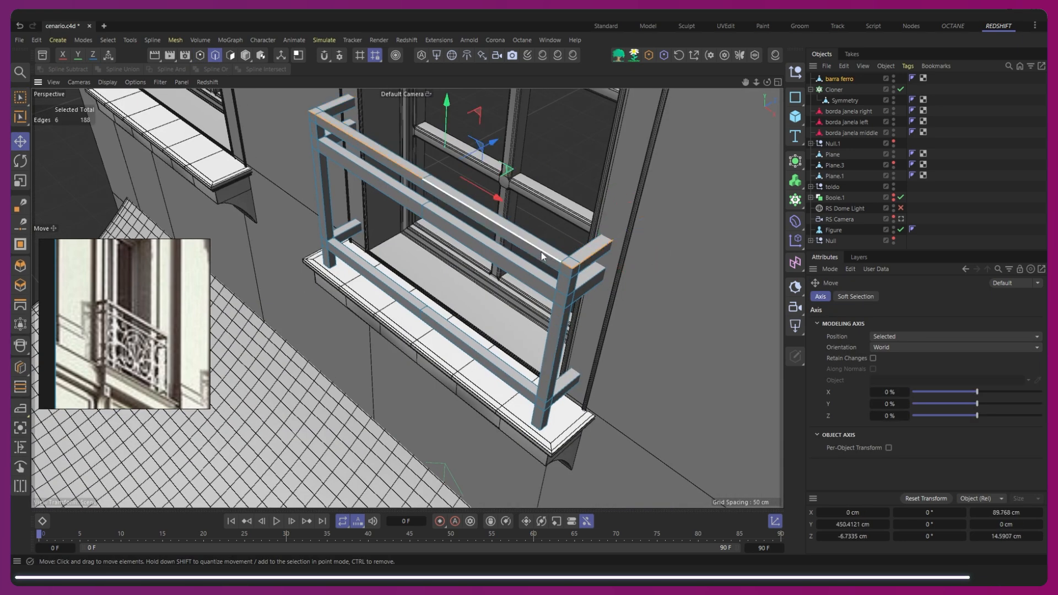
{"action": "left_click", "coordinate": [334, 153], "text": "shift"}
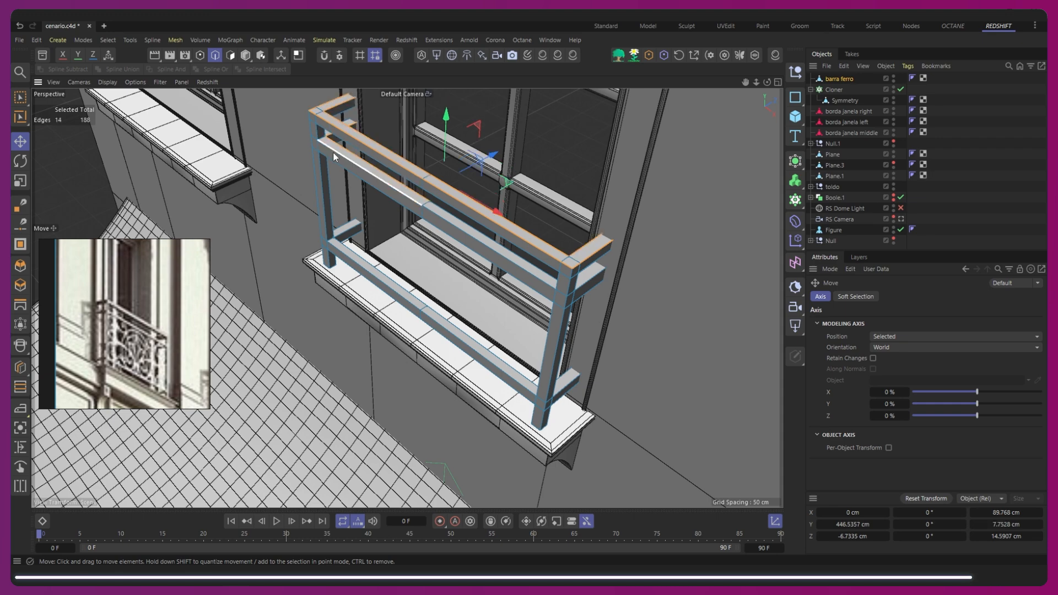
{"action": "left_click", "coordinate": [452, 222], "text": "shift"}
Step: Add the long edges of the second rail and the bottom rail to the edge selection
{"action": "scroll", "coordinate": [452, 221], "scroll_direction": "up", "scroll_amount": 3}
{"action": "left_click_drag", "start_coordinate": [409, 213], "coordinate": [431, 186], "text": "alt"}
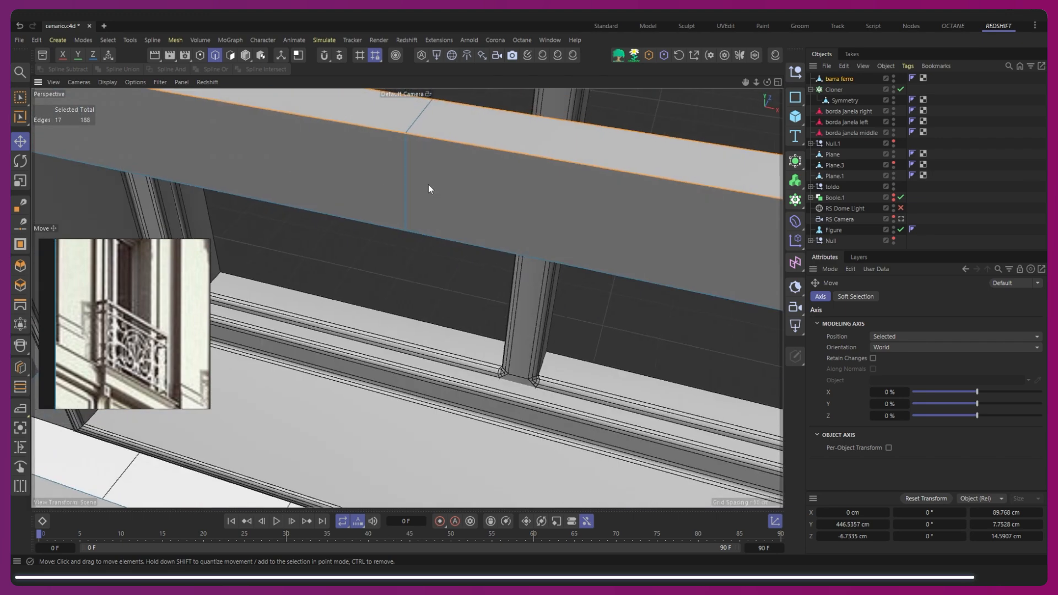
{"action": "scroll", "coordinate": [408, 199], "scroll_direction": "down", "scroll_amount": 2}
{"action": "double_click", "coordinate": [384, 212], "text": "shift"}
{"action": "left_click_drag", "start_coordinate": [385, 212], "coordinate": [420, 292], "text": "alt"}
{"action": "double_click", "coordinate": [421, 292], "text": "shift"}
{"action": "scroll", "coordinate": [421, 289], "scroll_direction": "down", "scroll_amount": 2}
{"action": "scroll", "coordinate": [413, 238], "scroll_direction": "down", "scroll_amount": 4}
{"action": "mouse_move", "coordinate": [399, 354]}
{"action": "left_mouse_down", "text": "alt"}
{"action": "mouse_move", "coordinate": [431, 379]}
{"action": "mouse_move", "coordinate": [406, 361]}
{"action": "left_mouse_up", "text": "alt"}
{"action": "double_click", "coordinate": [447, 241], "text": "shift"}
{"action": "left_click", "coordinate": [448, 358], "text": "shift"}
{"action": "double_click", "coordinate": [448, 359], "text": "shift"}
Step: Add the vertical edges of the right corner post and the edges of its side returns to the selection
{"action": "left_click_drag", "start_coordinate": [567, 272], "coordinate": [573, 293], "text": "alt"}
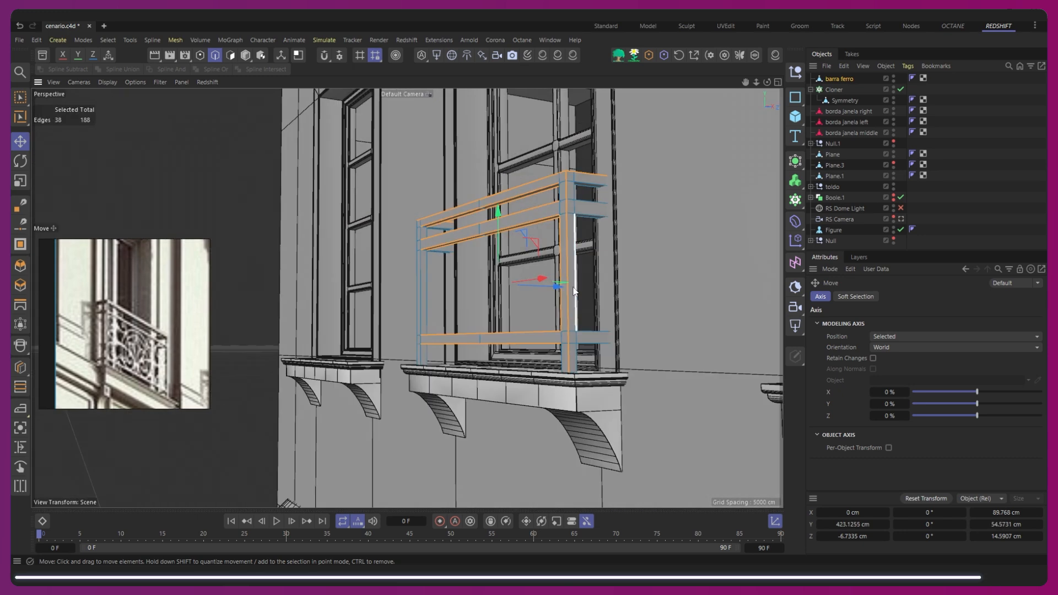
{"action": "left_click_drag", "start_coordinate": [578, 345], "coordinate": [579, 365], "text": "alt"}
{"action": "left_click", "coordinate": [576, 362], "text": "shift"}
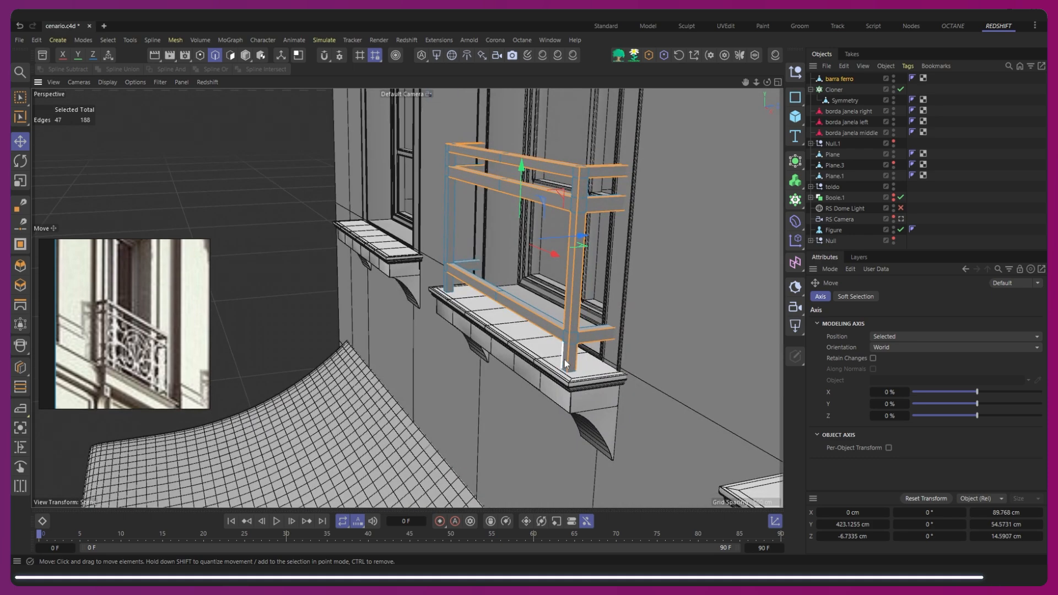
Step: Add the vertical edges of the left corner post and the edges of its side returns to the selection
{"action": "double_click", "coordinate": [452, 258], "text": "shift"}
{"action": "left_click_drag", "start_coordinate": [452, 258], "coordinate": [430, 279], "text": "alt"}
{"action": "right_click_drag", "start_coordinate": [430, 279], "coordinate": [522, 247], "text": "alt"}
{"action": "middle_click_drag", "start_coordinate": [522, 247], "coordinate": [471, 362], "text": "alt"}
{"action": "left_click_drag", "start_coordinate": [470, 362], "coordinate": [447, 369], "text": "alt"}
{"action": "left_click", "coordinate": [446, 364], "text": "shift"}
{"action": "right_click_drag", "start_coordinate": [446, 366], "coordinate": [430, 350], "text": "alt"}
{"action": "left_click_drag", "start_coordinate": [430, 349], "coordinate": [423, 333], "text": "alt"}
{"action": "left_click", "coordinate": [427, 191], "text": "shift"}
{"action": "left_click_drag", "start_coordinate": [427, 191], "coordinate": [477, 230], "text": "alt"}
{"action": "left_click", "coordinate": [425, 274], "text": "shift"}
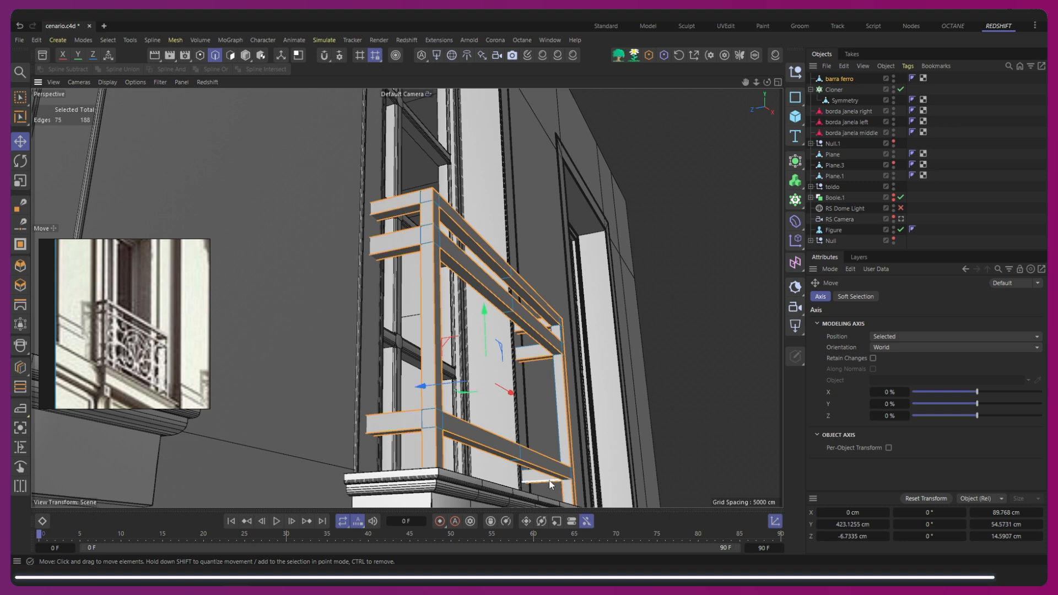
{"action": "left_click", "coordinate": [480, 427], "text": "shift"}
{"action": "left_click_drag", "start_coordinate": [479, 428], "coordinate": [545, 250], "text": "alt"}
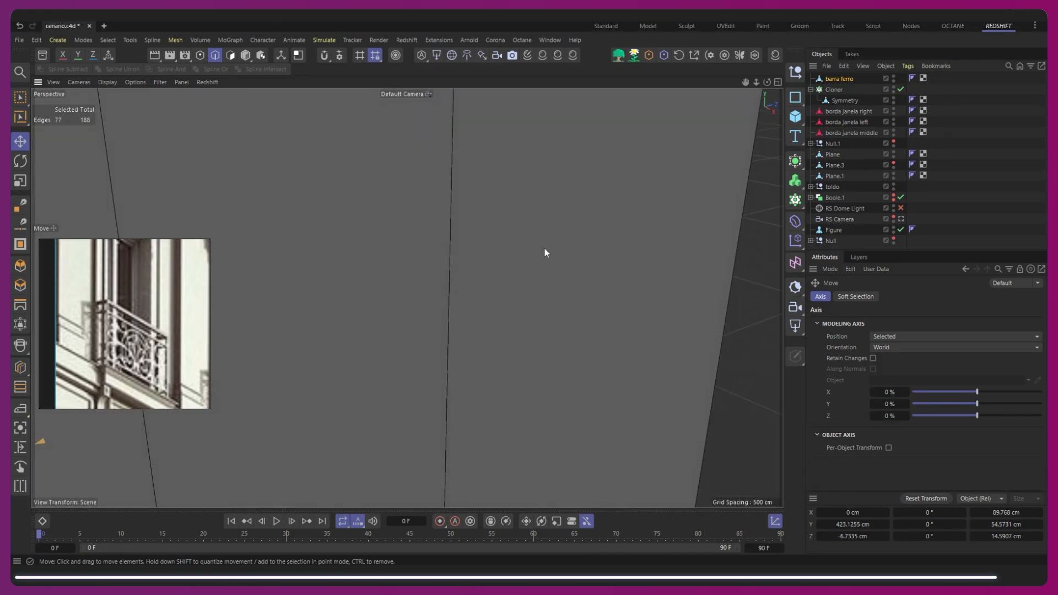
Step: Isolate the railing and add the remaining unselected edges on its back and inner sides to the selection
{"action": "left_click", "coordinate": [754, 55]}
{"action": "key", "text": "h"}
{"action": "scroll", "coordinate": [463, 157], "scroll_direction": "up", "scroll_amount": 8}
{"action": "left_click_drag", "start_coordinate": [488, 165], "coordinate": [425, 163], "text": "alt"}
{"action": "left_click", "coordinate": [520, 223], "text": "shift"}
{"action": "left_click_drag", "start_coordinate": [509, 228], "coordinate": [225, 227], "text": "alt"}
{"action": "left_click", "coordinate": [472, 418], "text": "shift"}
{"action": "left_click", "coordinate": [511, 391], "text": "shift"}
{"action": "left_click_drag", "start_coordinate": [509, 394], "coordinate": [617, 372], "text": "alt"}
{"action": "left_click", "coordinate": [521, 256], "text": "shift"}
{"action": "left_click", "coordinate": [499, 263], "text": "shift"}
{"action": "left_click_drag", "start_coordinate": [500, 263], "coordinate": [312, 292], "text": "alt"}
{"action": "scroll", "coordinate": [361, 371], "scroll_direction": "up", "scroll_amount": 3}
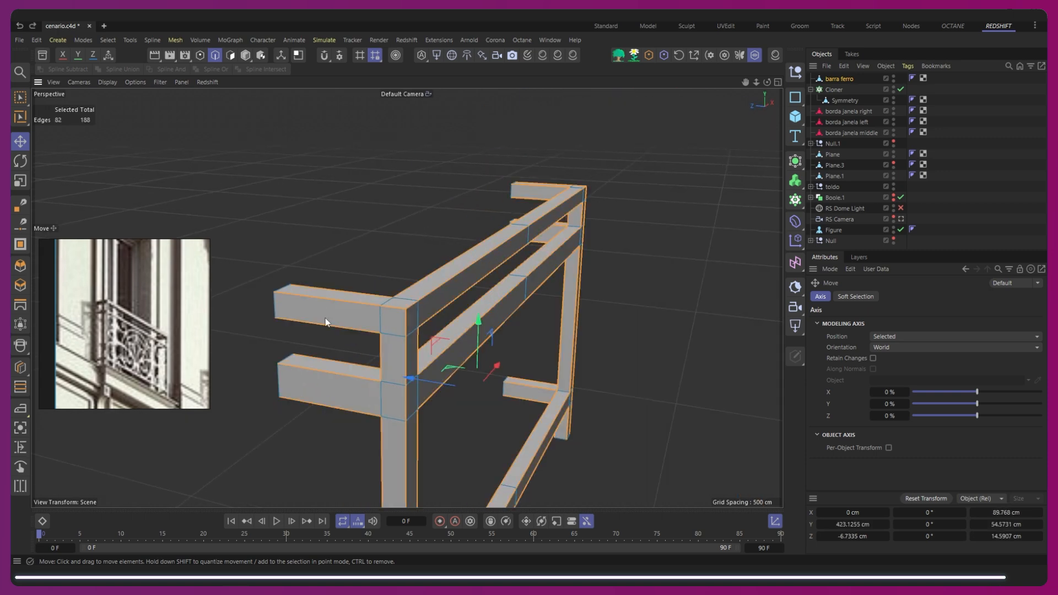
Step: Bevel the selected railing edges with an offset of about 0.54 cm and 2 subdivisions, and show the whole scene again
{"action": "right_click", "coordinate": [325, 308]}
{"action": "left_click", "coordinate": [368, 156]}
{"action": "scroll", "coordinate": [413, 304], "scroll_direction": "up", "scroll_amount": 3}
{"action": "left_click_drag", "start_coordinate": [414, 305], "coordinate": [441, 286]}
{"action": "scroll", "coordinate": [456, 287], "scroll_direction": "down", "scroll_amount": 5}
{"action": "left_click", "coordinate": [755, 55]}
{"action": "middle_click", "coordinate": [592, 314]}
{"action": "middle_click", "coordinate": [586, 332]}
{"action": "scroll", "coordinate": [585, 333], "scroll_direction": "down", "scroll_amount": 3}
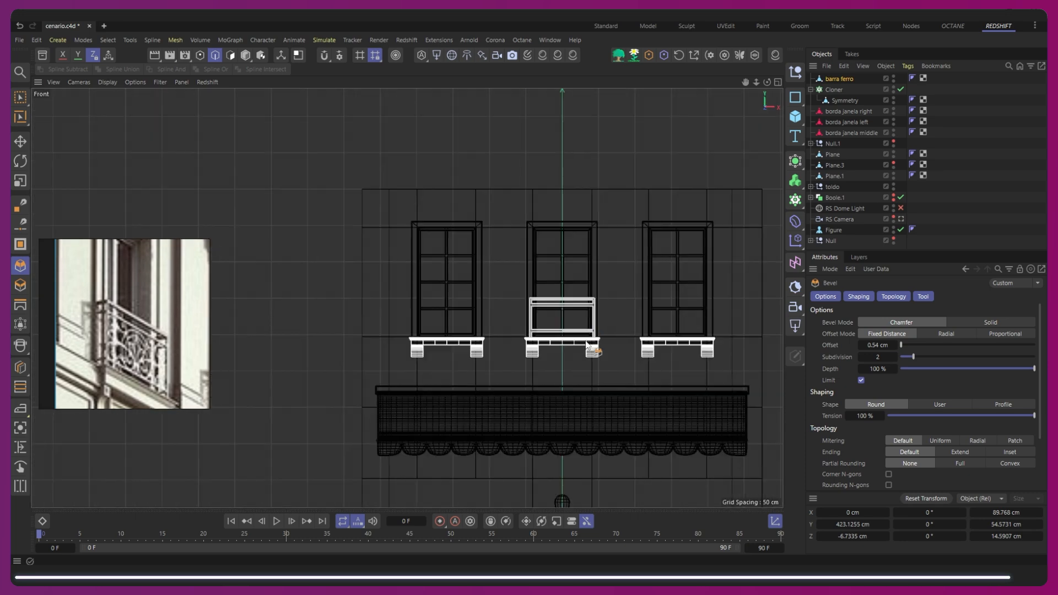
Step: Group the Symmetry object under the Cloner into a null and nest the barra ferro railing inside it, cloning the railing to all windows
{"action": "left_click", "coordinate": [828, 102]}
{"action": "key", "text": "alt+g"}
{"action": "left_click", "coordinate": [817, 100]}
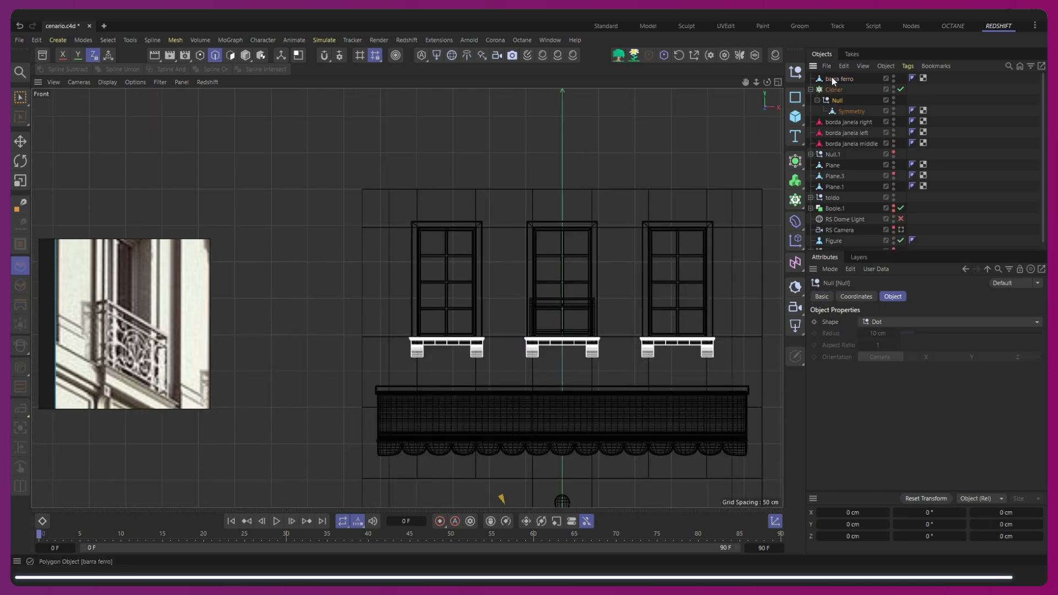
{"action": "left_click_drag", "start_coordinate": [831, 105], "coordinate": [832, 105]}
{"action": "middle_click", "coordinate": [607, 232]}
{"action": "middle_click", "coordinate": [381, 232]}
{"action": "scroll", "coordinate": [527, 306], "scroll_direction": "down", "scroll_amount": 10}
{"action": "left_click_drag", "start_coordinate": [528, 307], "coordinate": [503, 294], "text": "alt"}
{"action": "scroll", "coordinate": [504, 294], "scroll_direction": "up", "scroll_amount": 5}
{"action": "scroll", "coordinate": [504, 292], "scroll_direction": "down", "scroll_amount": 8}
{"action": "scroll", "coordinate": [499, 303], "scroll_direction": "up", "scroll_amount": 3}
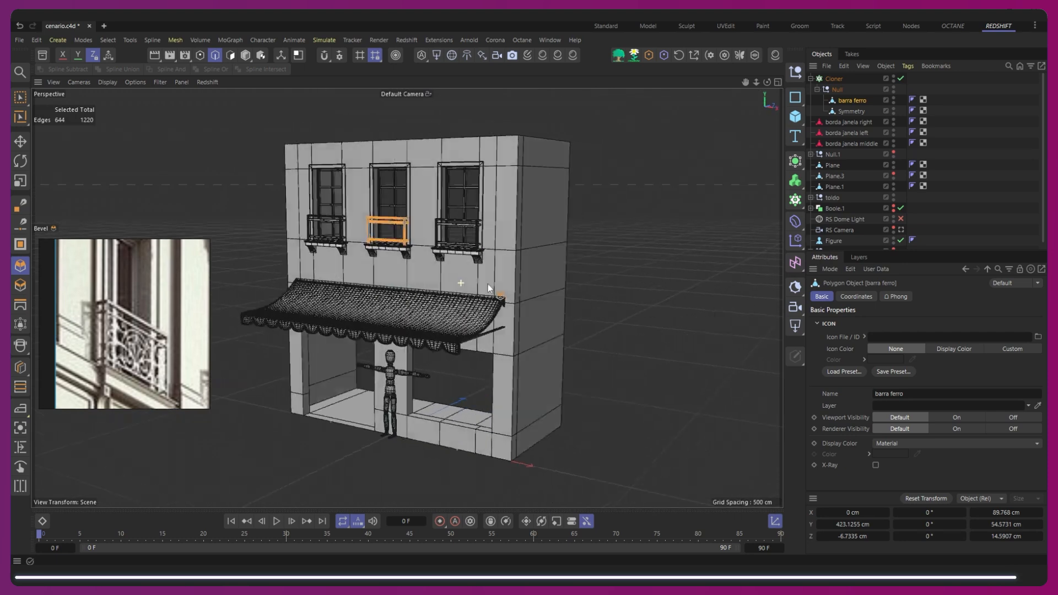
Step: Open the Redshift RenderView, render through the Perspective camera and enable the RS Dome Light
{"action": "left_click", "coordinate": [997, 26]}
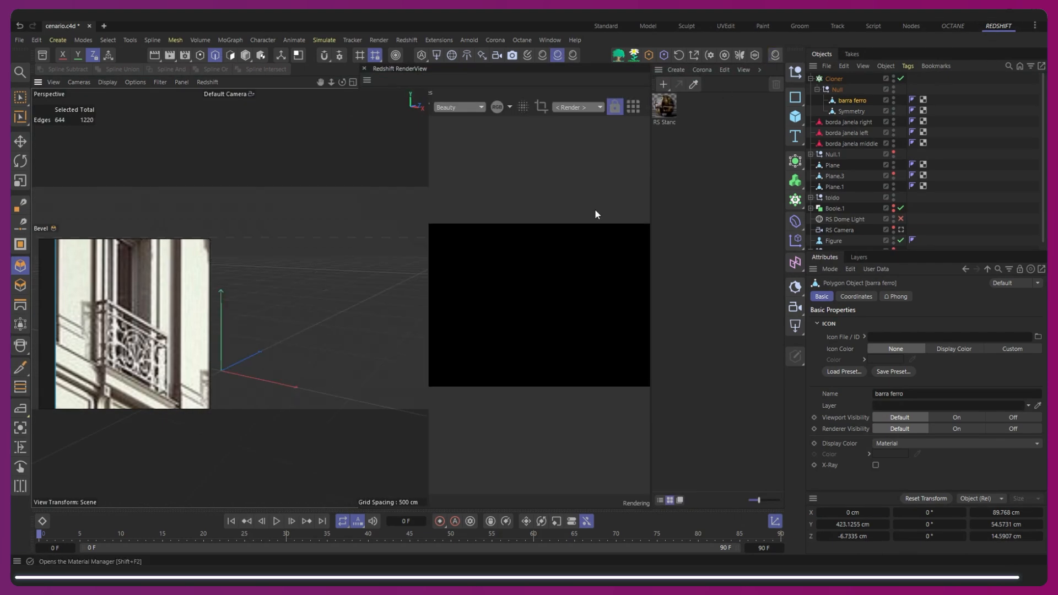
{"action": "left_click", "coordinate": [647, 107]}
{"action": "left_click", "coordinate": [633, 130]}
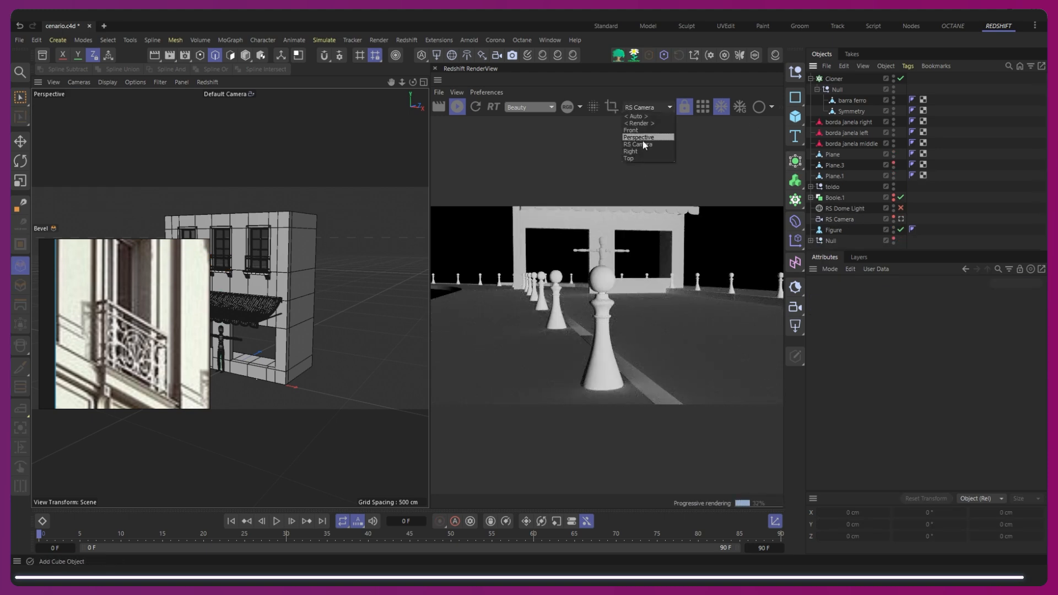
{"action": "left_click", "coordinate": [639, 137]}
{"action": "left_click", "coordinate": [901, 208]}
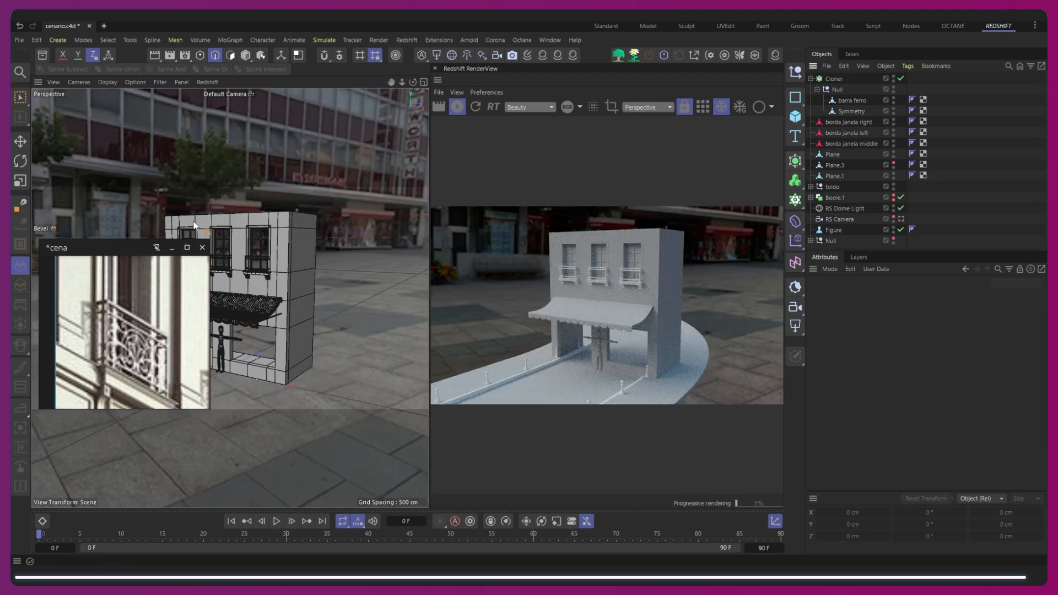
Step: Check the cloned balconies, awning and facade in the live render and save the scene
{"action": "scroll", "coordinate": [287, 250], "scroll_direction": "up", "scroll_amount": 8}
{"action": "left_click_drag", "start_coordinate": [299, 239], "coordinate": [317, 262], "text": "alt"}
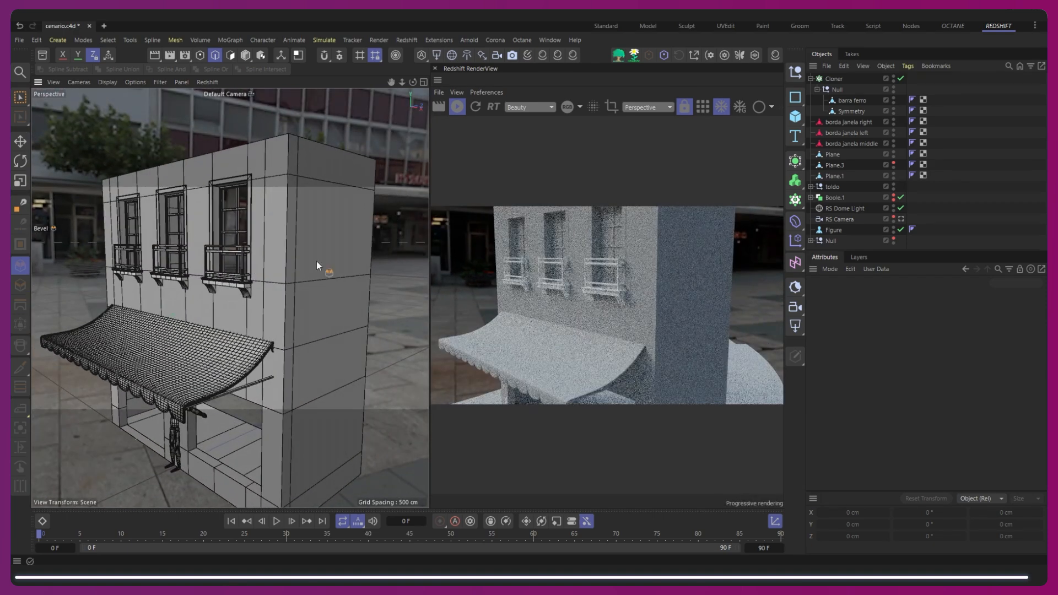
{"action": "scroll", "coordinate": [245, 366], "scroll_direction": "down", "scroll_amount": 5}
{"action": "left_click_drag", "start_coordinate": [245, 366], "coordinate": [251, 279], "text": "alt"}
{"action": "key", "text": "ctrl+s"}
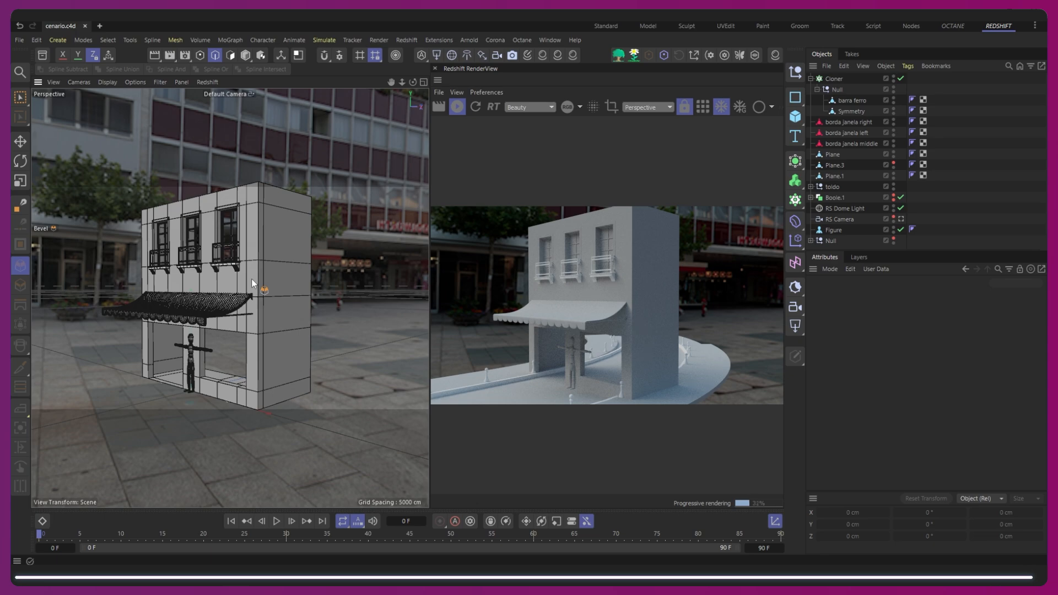
{"action": "middle_click_drag", "start_coordinate": [295, 313], "coordinate": [353, 339], "text": "alt"}
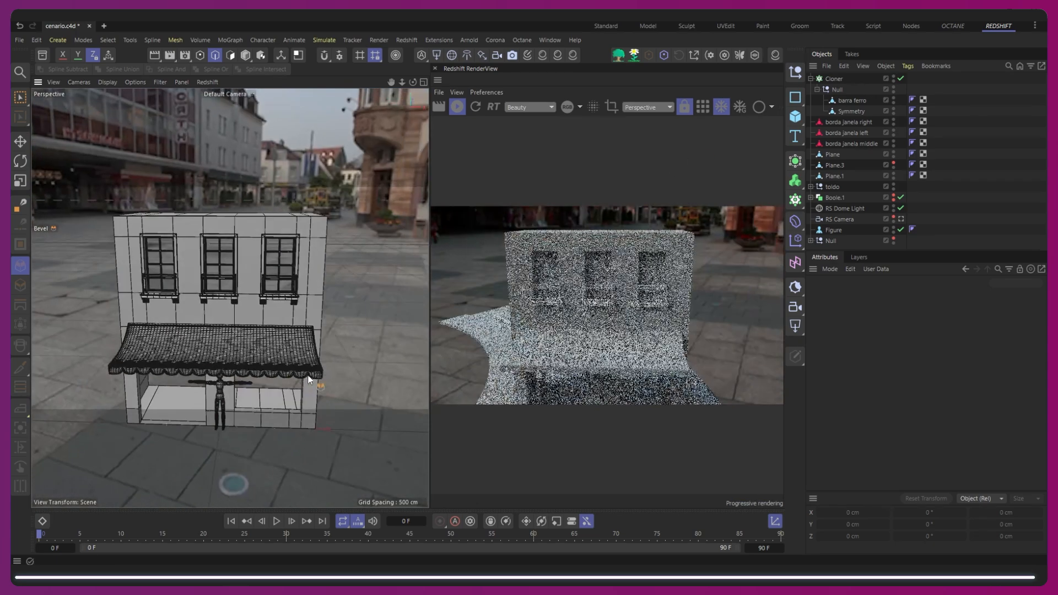